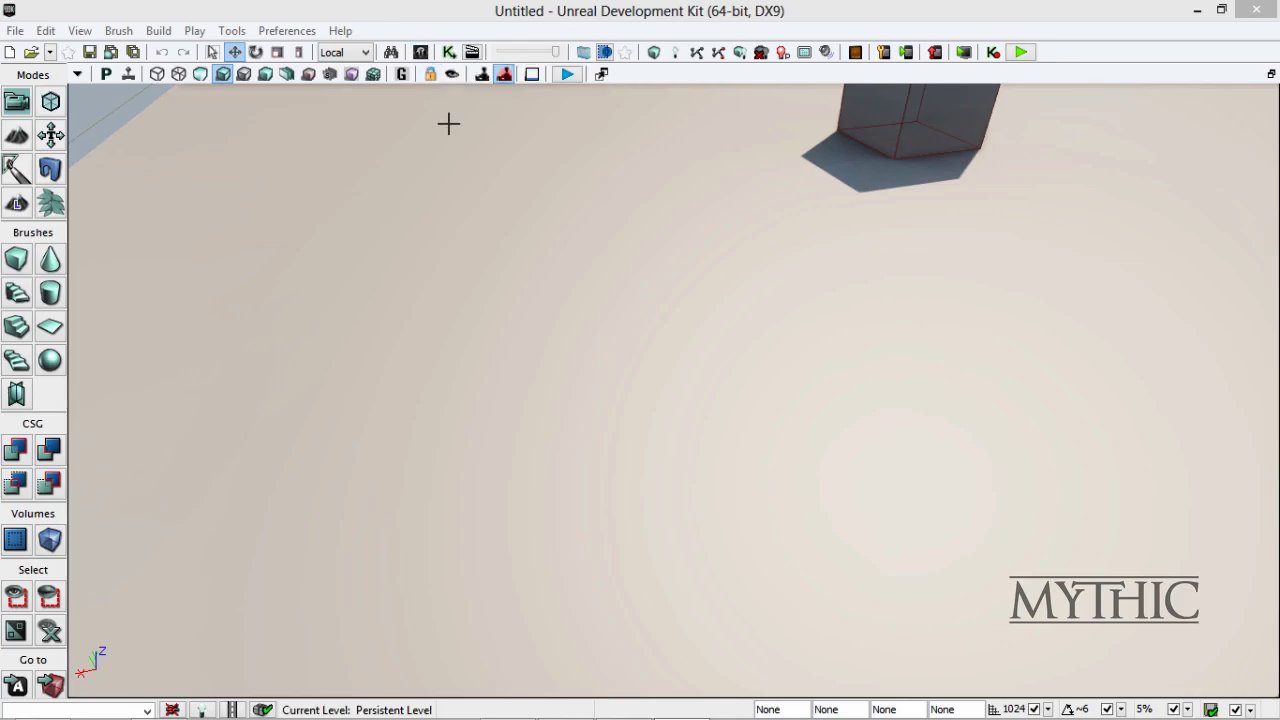
# Step: Place the Table static mesh from the Content Browser on the level floor
pyautogui.click(420, 52)
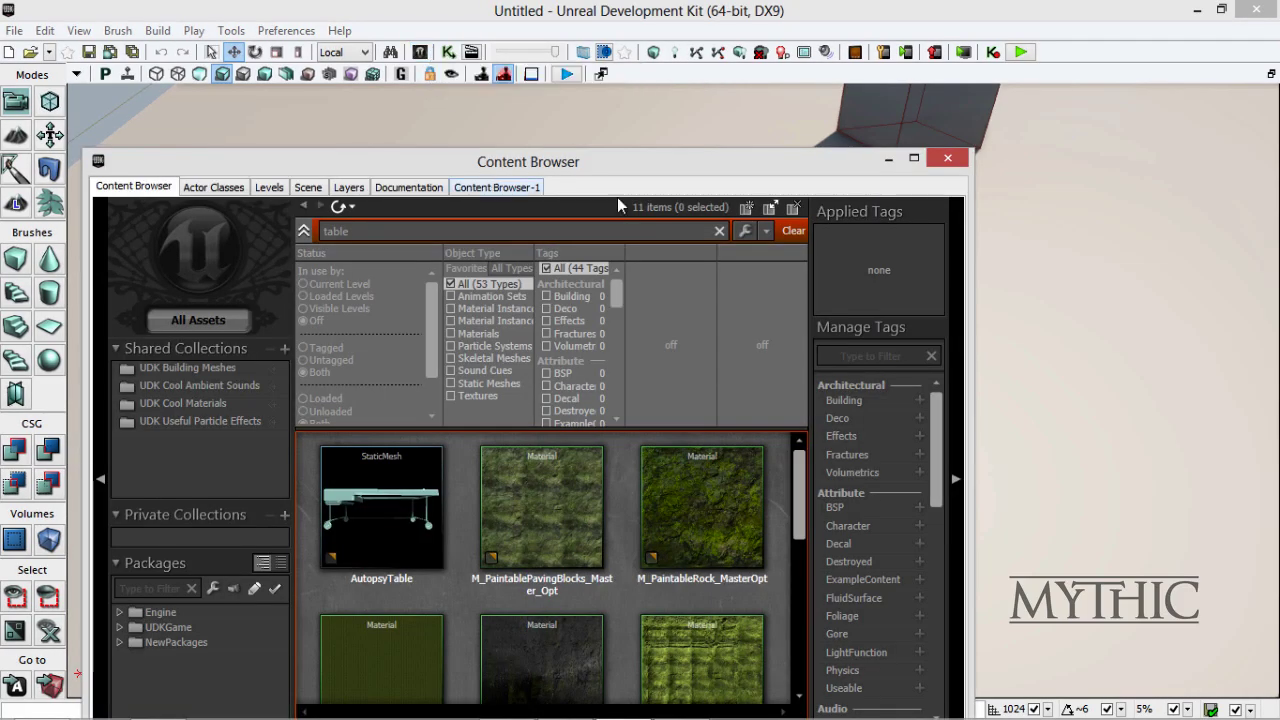
pyautogui.moveTo(1009, 186); pyautogui.dragTo(1070, 90, button='right')
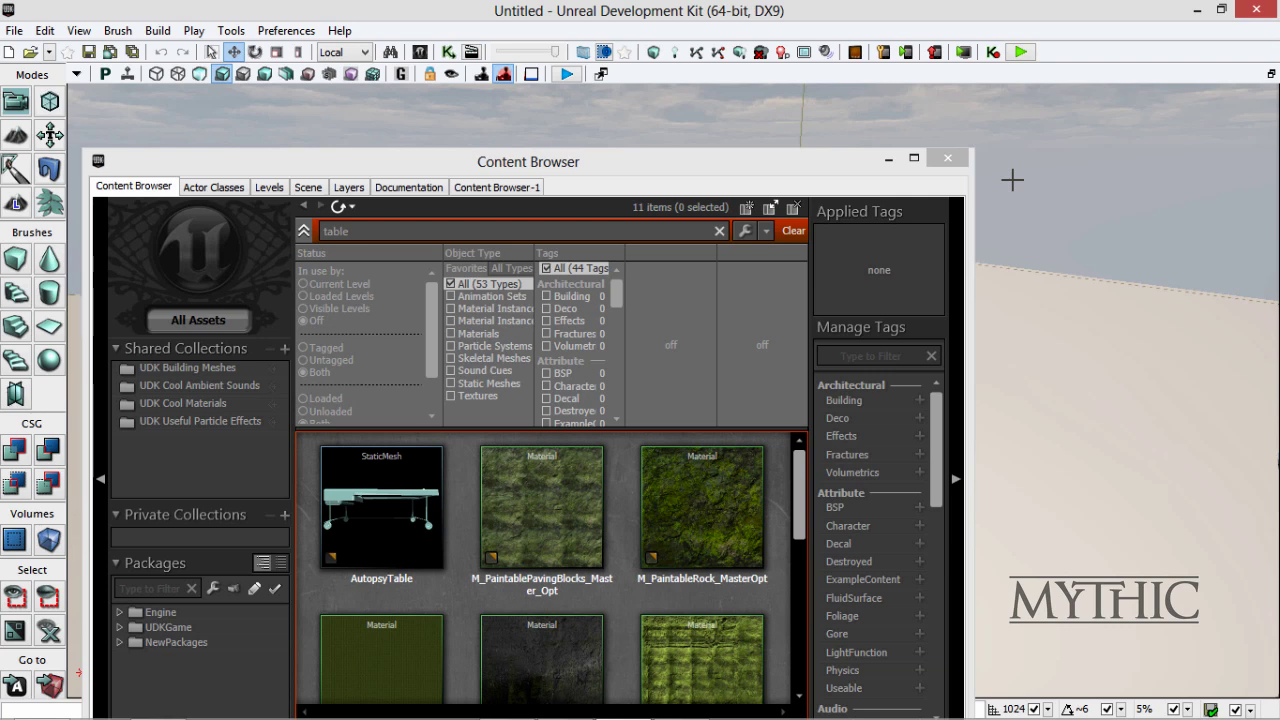
pyautogui.click(526, 228)
pyautogui.moveTo(803, 502); pyautogui.dragTo(800, 650)
pyautogui.click(508, 590)
pyautogui.moveTo(781, 603); pyautogui.dragTo(1065, 490)
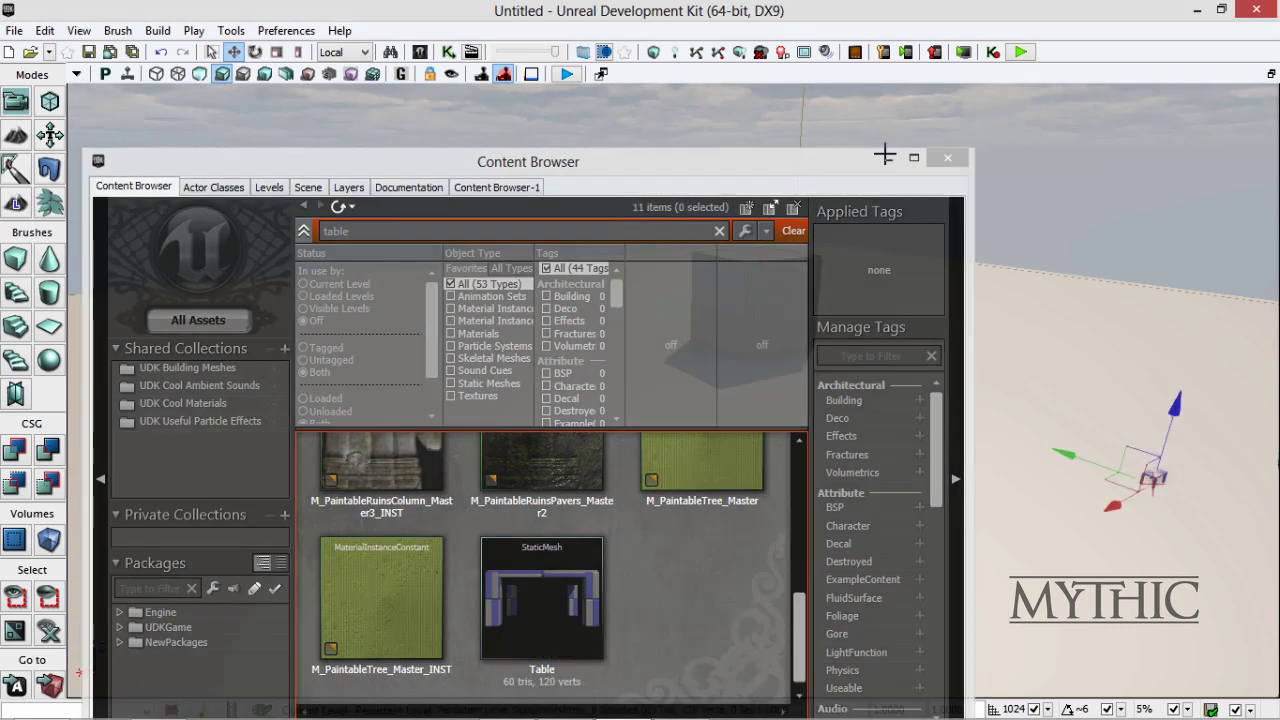
# Step: Scale the placed table uniformly to 1.05, and delete it from the level
pyautogui.click(947, 158)
pyautogui.moveTo(928, 310); pyautogui.dragTo(1098, 306, button='right')
pyautogui.press('space')
pyautogui.press('space')
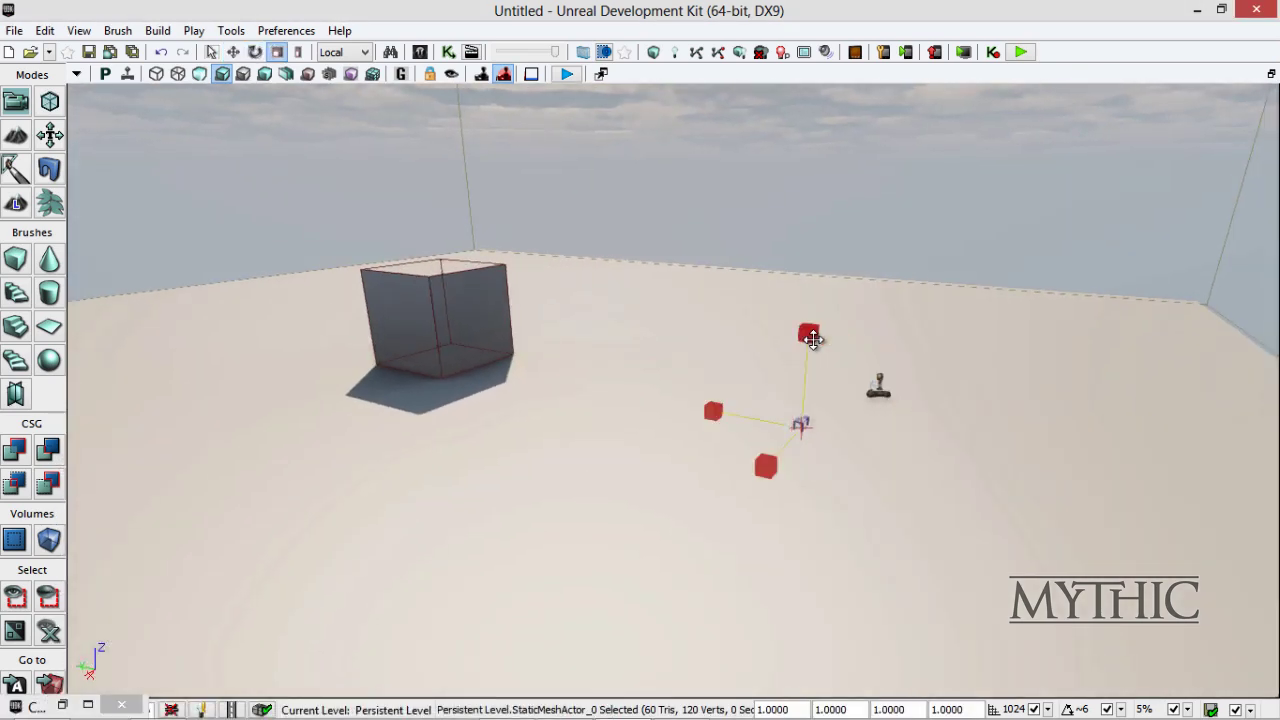
pyautogui.moveTo(829, 81); pyautogui.dragTo(767, 84)
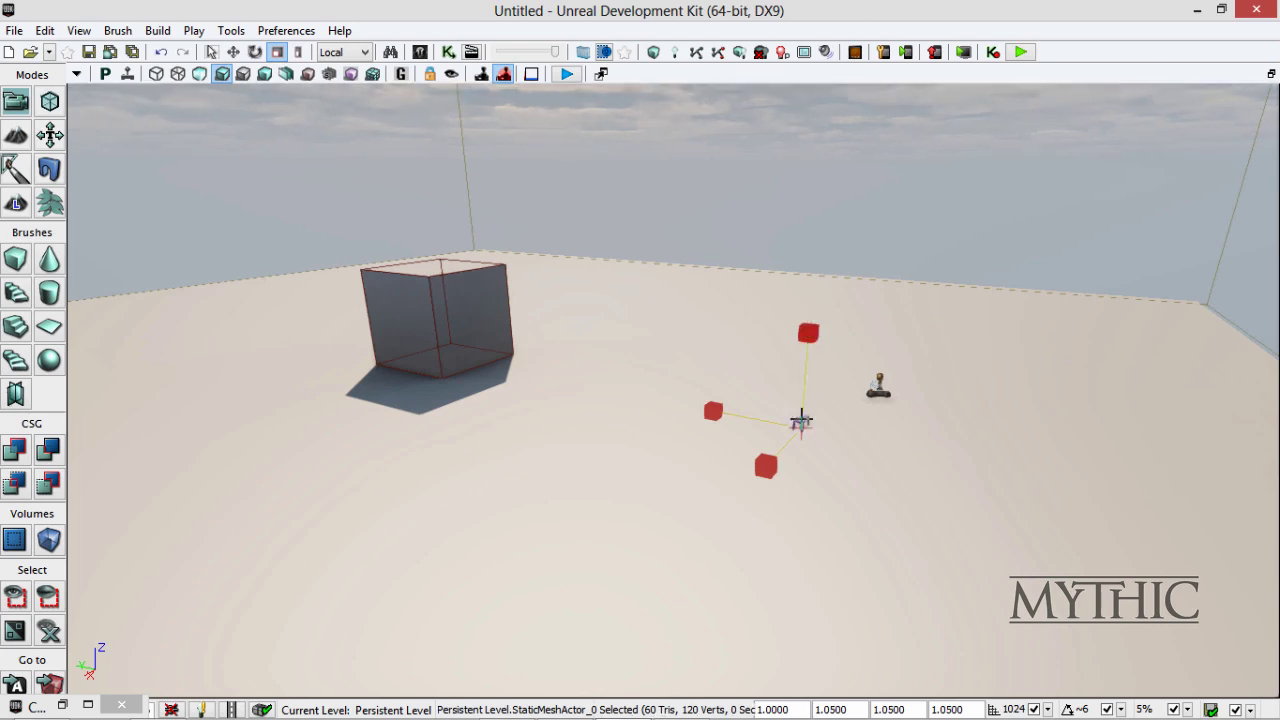
pyautogui.press('Delete')
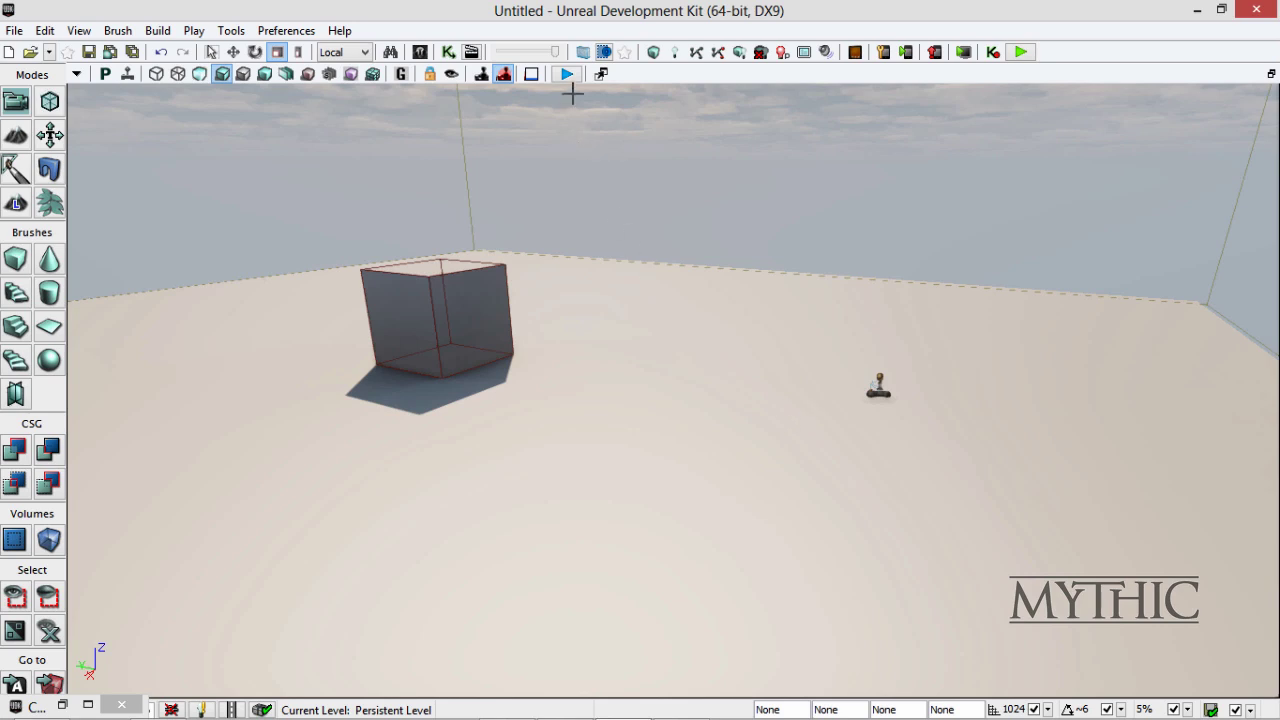
# Step: Search the Content Browser for "bear" and select the TeddyBear static mesh
pyautogui.click(61, 705)
pyautogui.hotkey('ctrl', 'a')
pyautogui.write('bear')
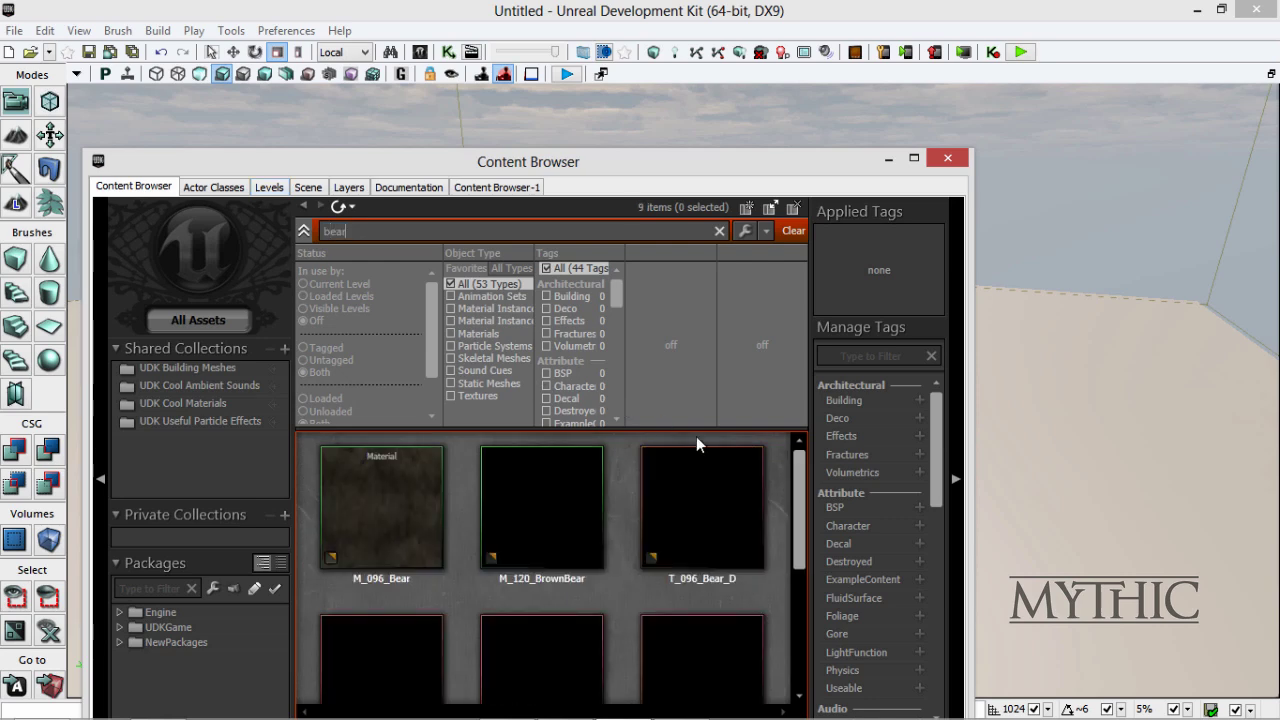
pyautogui.scroll(-3, 782, 623)
pyautogui.click(701, 585)
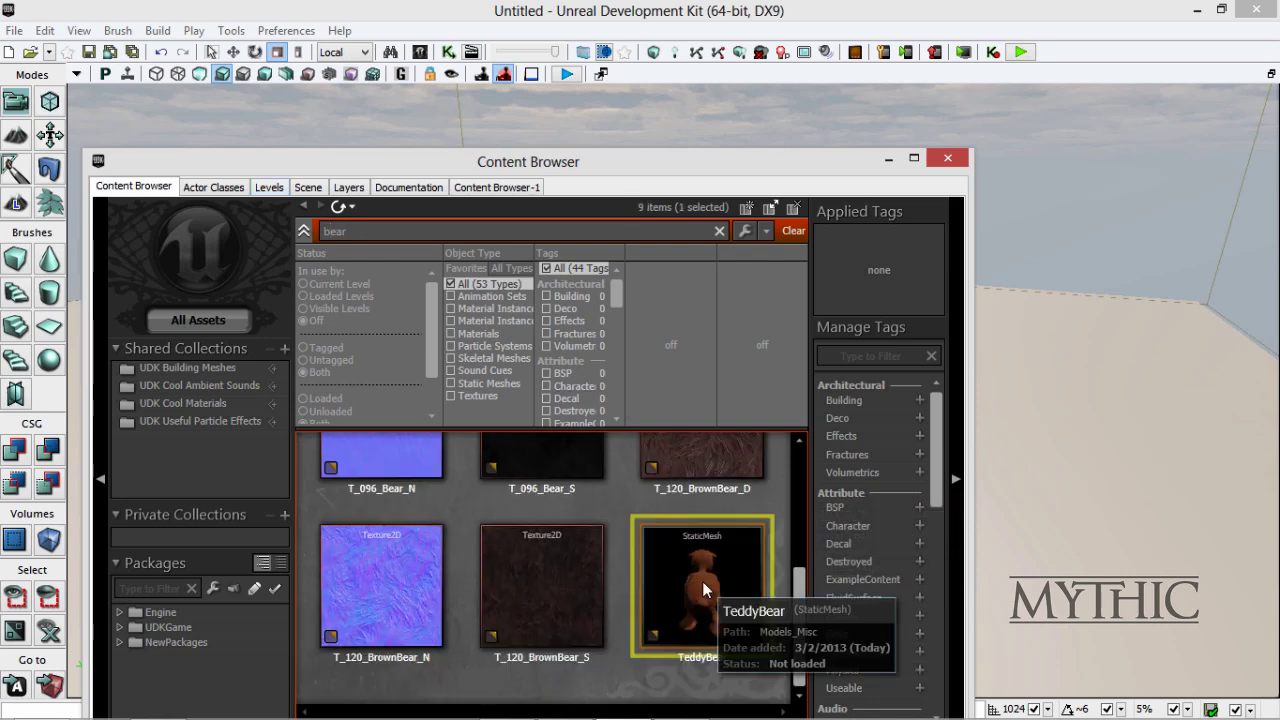
# Step: Place the TeddyBear on the level floor as a static mesh actor
pyautogui.moveTo(701, 585); pyautogui.dragTo(998, 466)
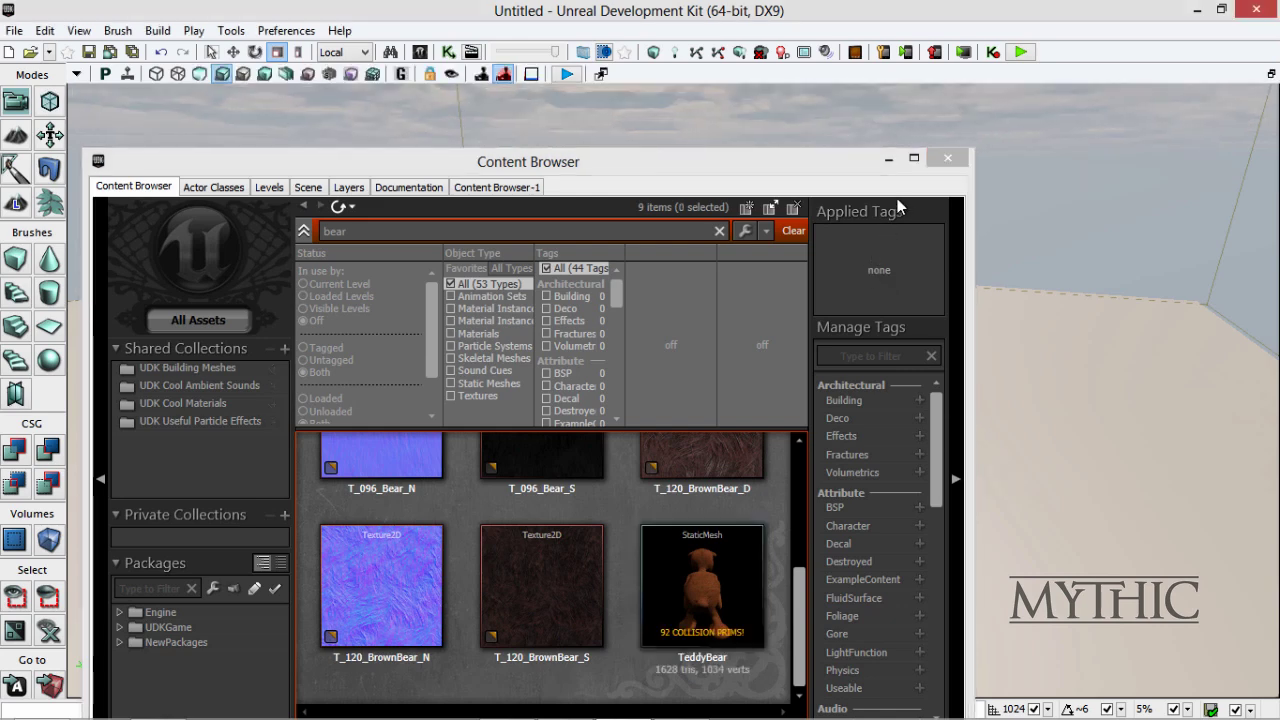
pyautogui.click(890, 159)
pyautogui.moveTo(1000, 256); pyautogui.dragTo(993, 282, button='right')
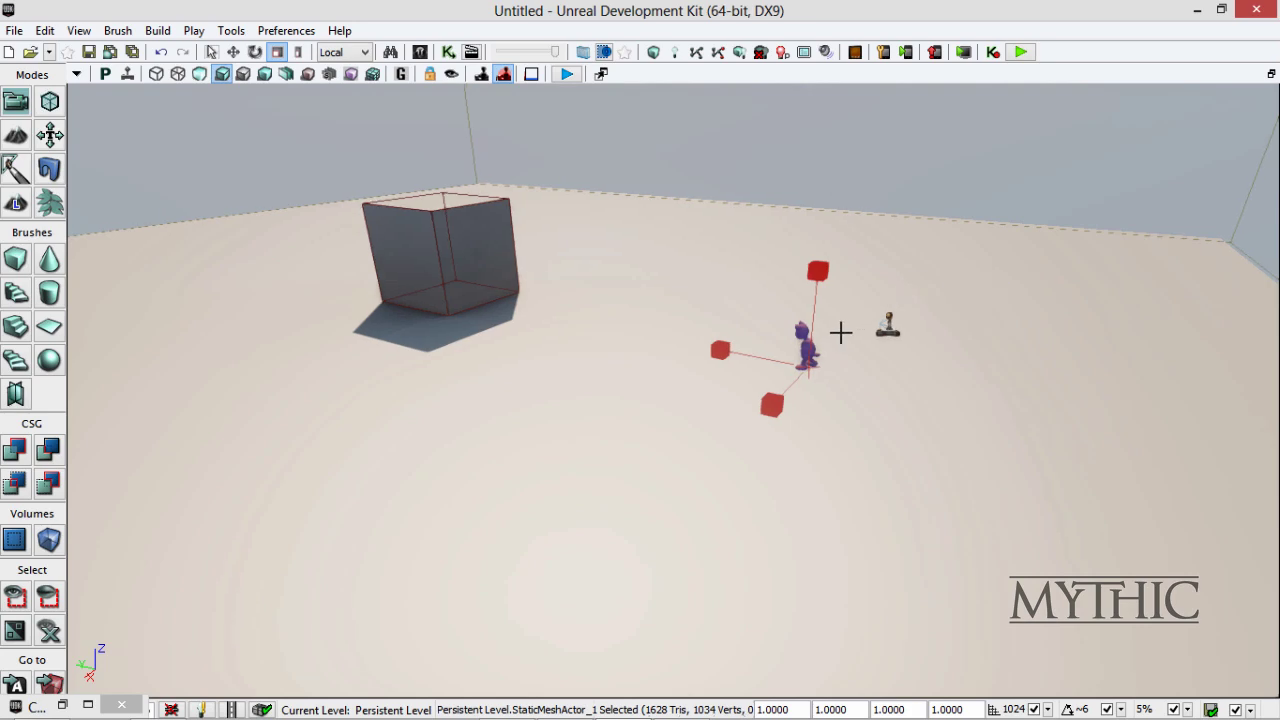
# Step: Open TeddyBear in the Static Mesh Editor and examine its collision wireframe from the front and side
pyautogui.click(62, 707)
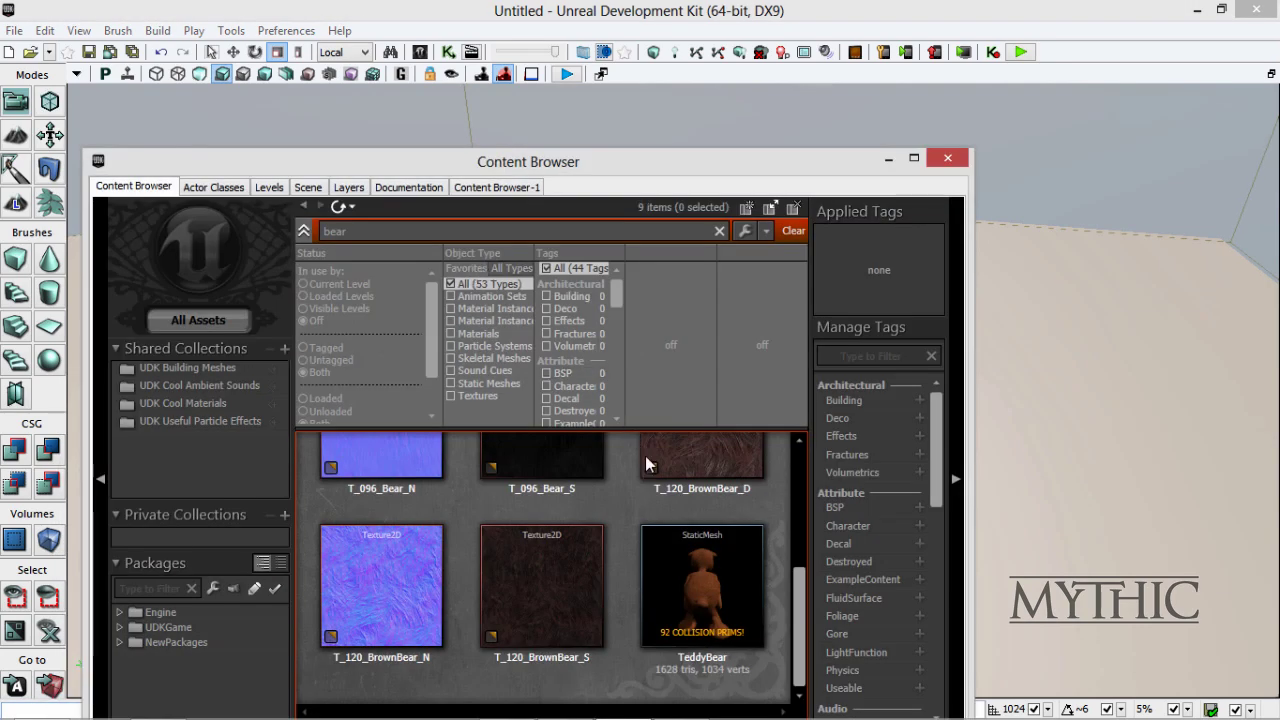
pyautogui.click(693, 589)
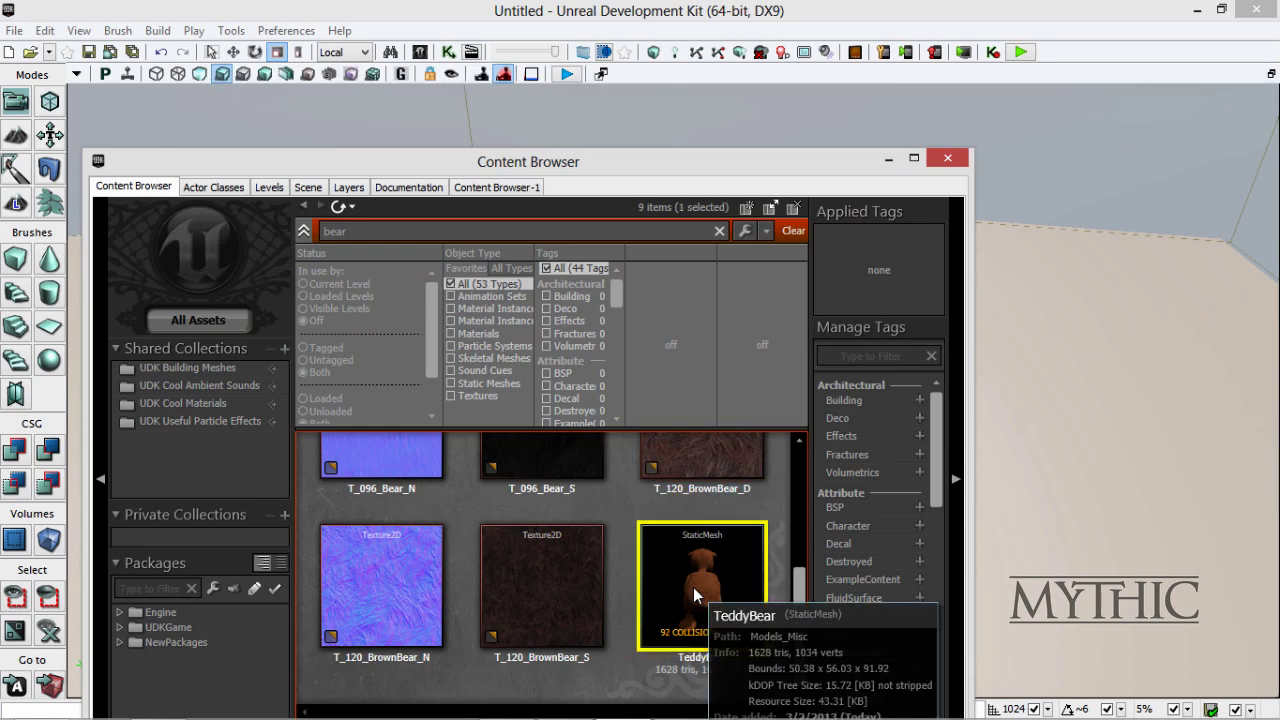
pyautogui.rightClick(695, 590)
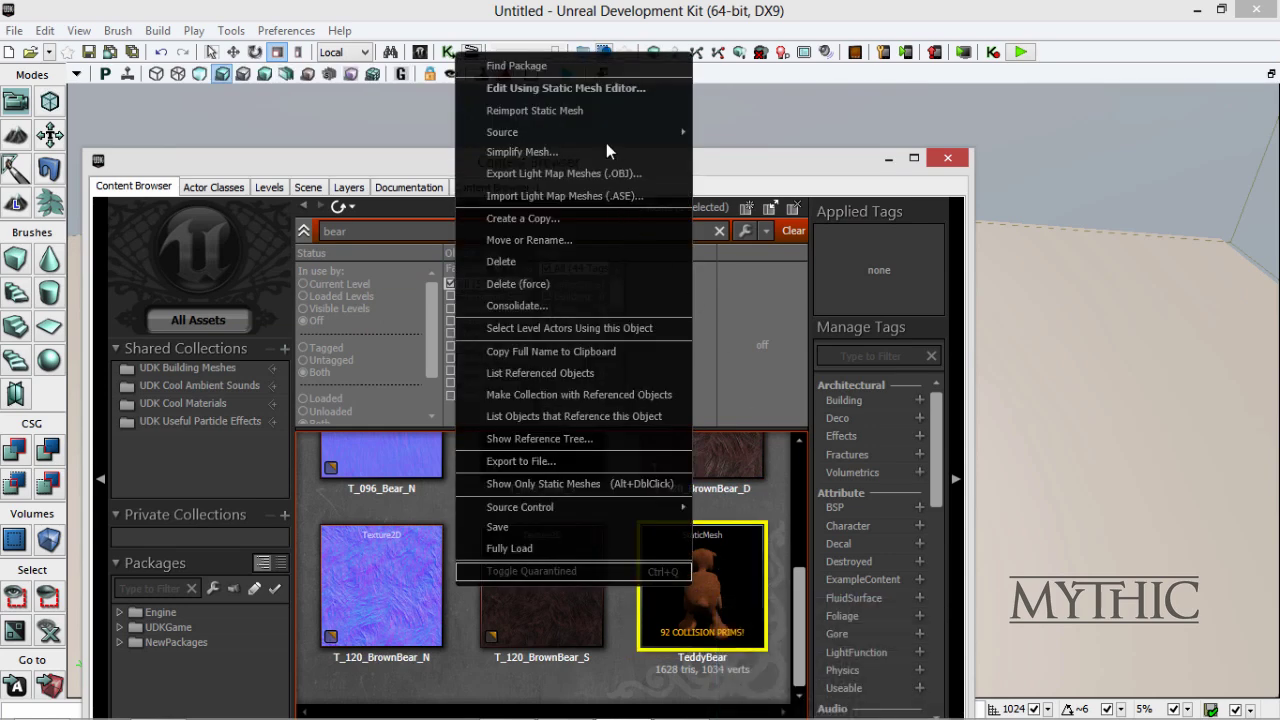
pyautogui.click(612, 97)
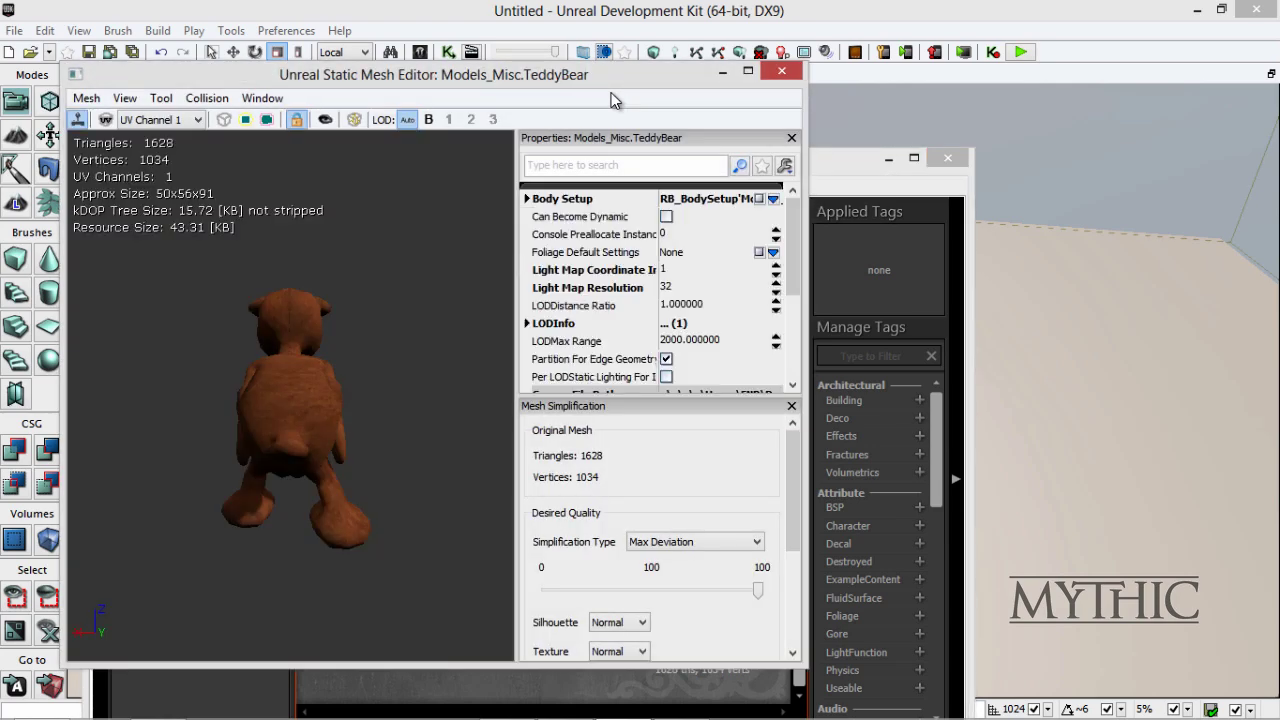
pyautogui.moveTo(520, 79); pyautogui.dragTo(834, 62)
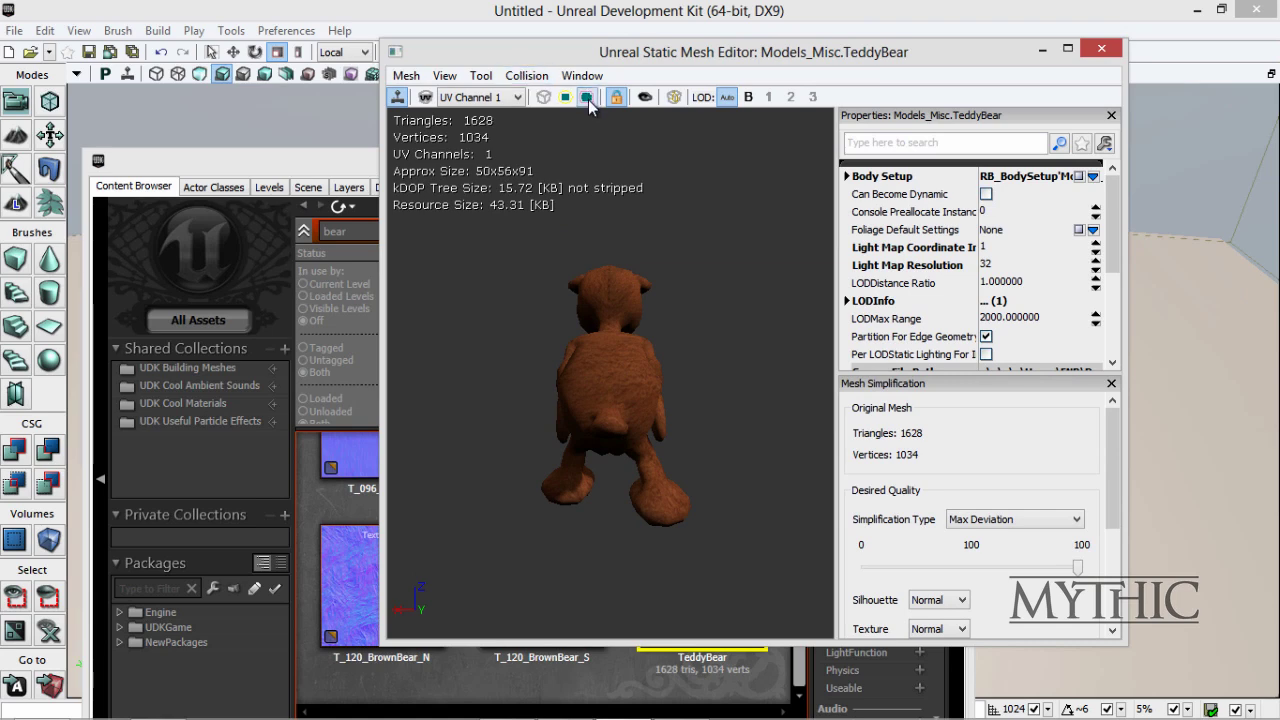
pyautogui.click(587, 97)
pyautogui.moveTo(653, 261); pyautogui.dragTo(817, 250)
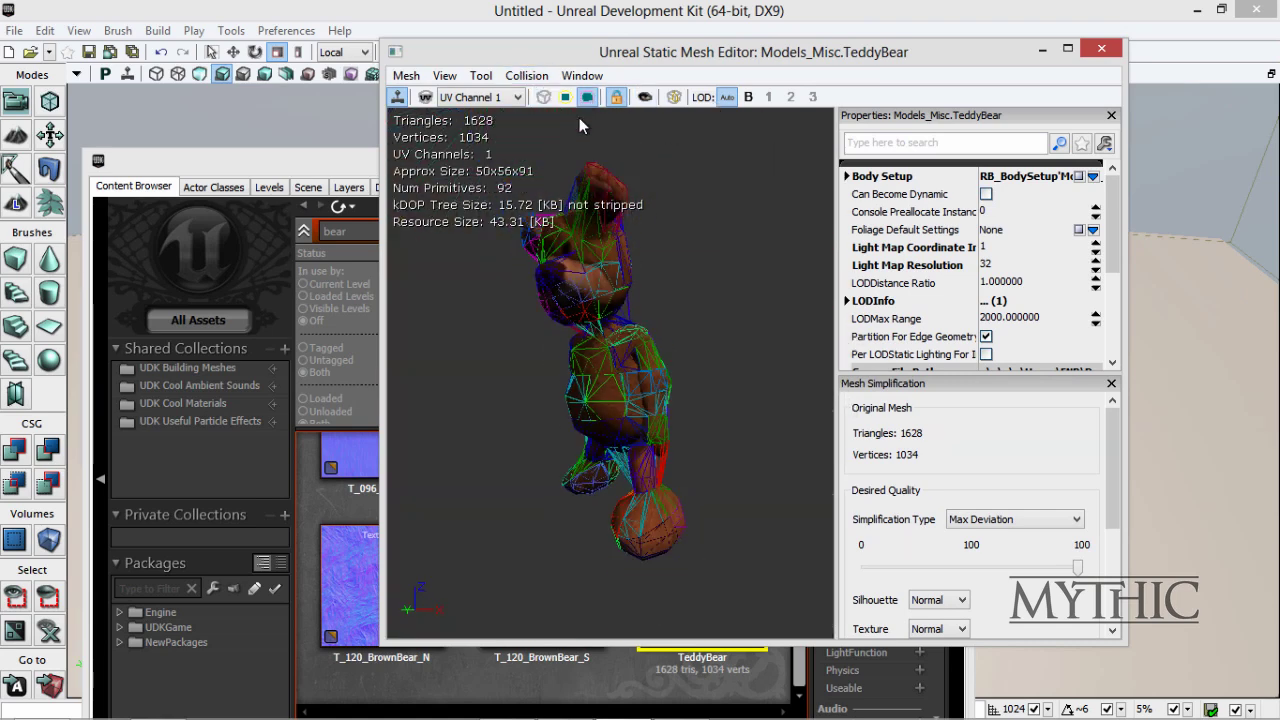
pyautogui.moveTo(573, 207); pyautogui.dragTo(656, 212)
# Step: Review the Auto Convex Collision settings for the teddy bear, and leave the mesh editor without applying any
pyautogui.click(527, 76)
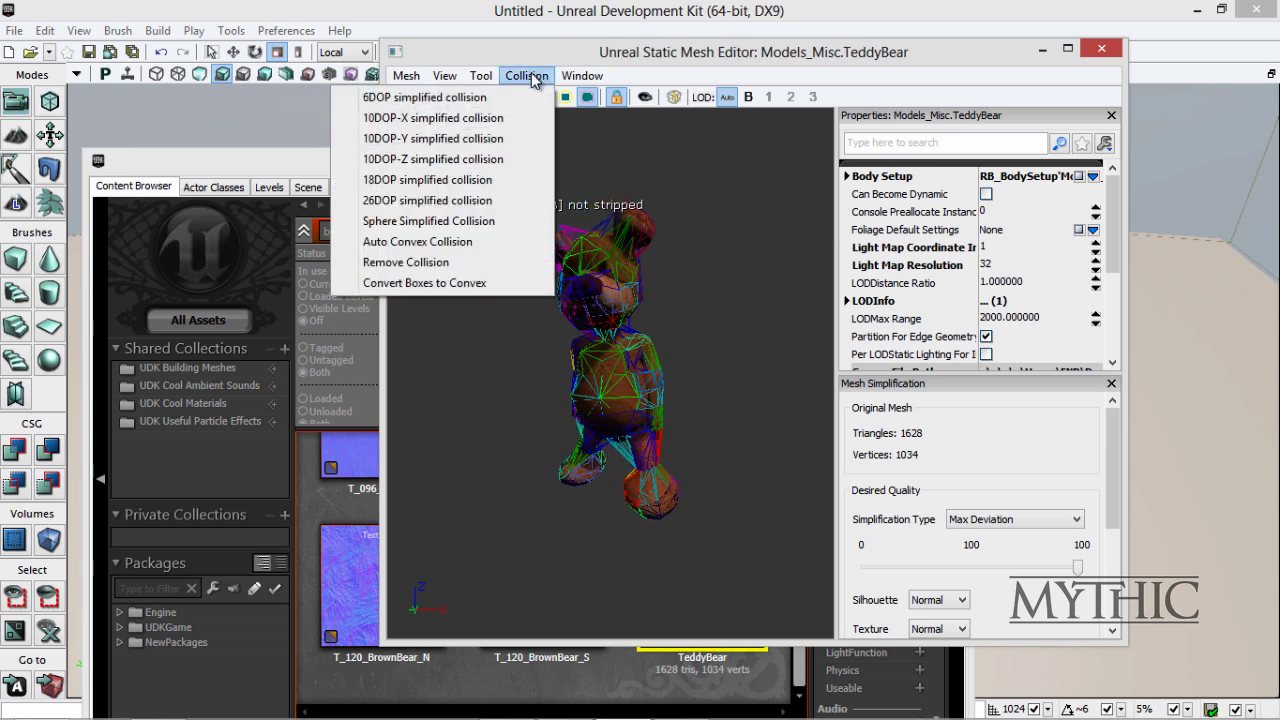
pyautogui.click(452, 244)
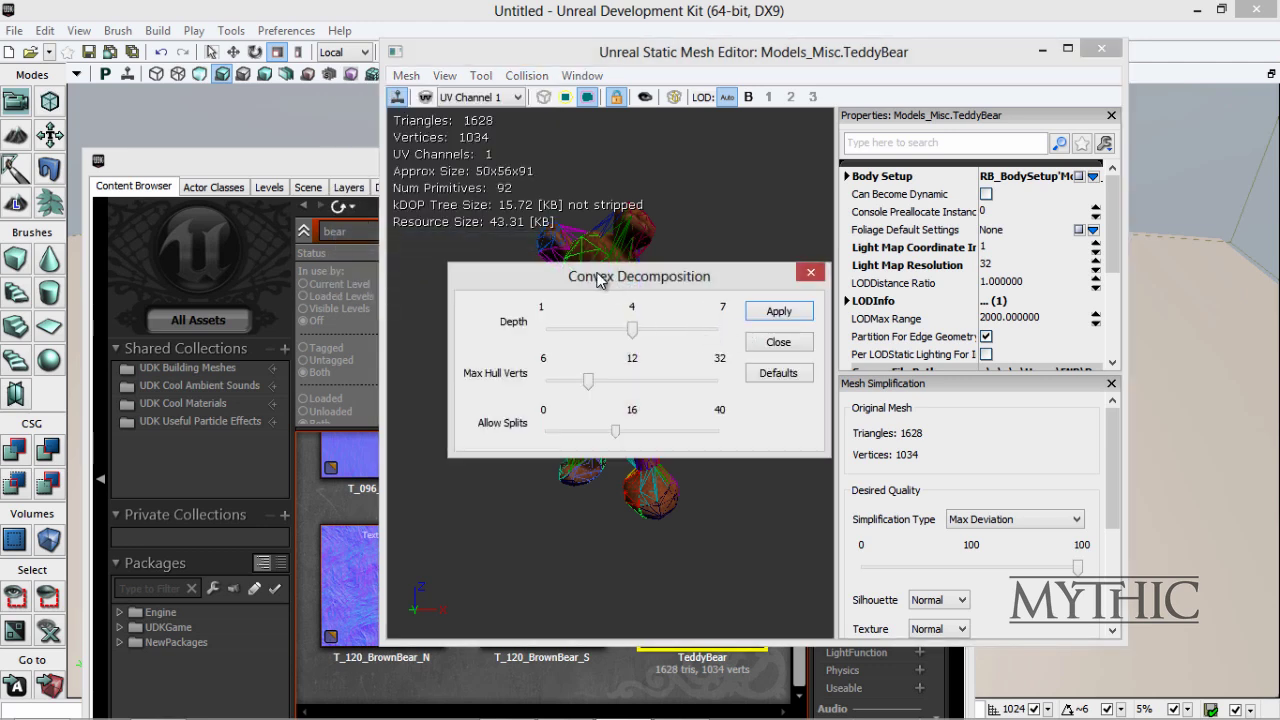
pyautogui.moveTo(604, 277); pyautogui.dragTo(938, 279)
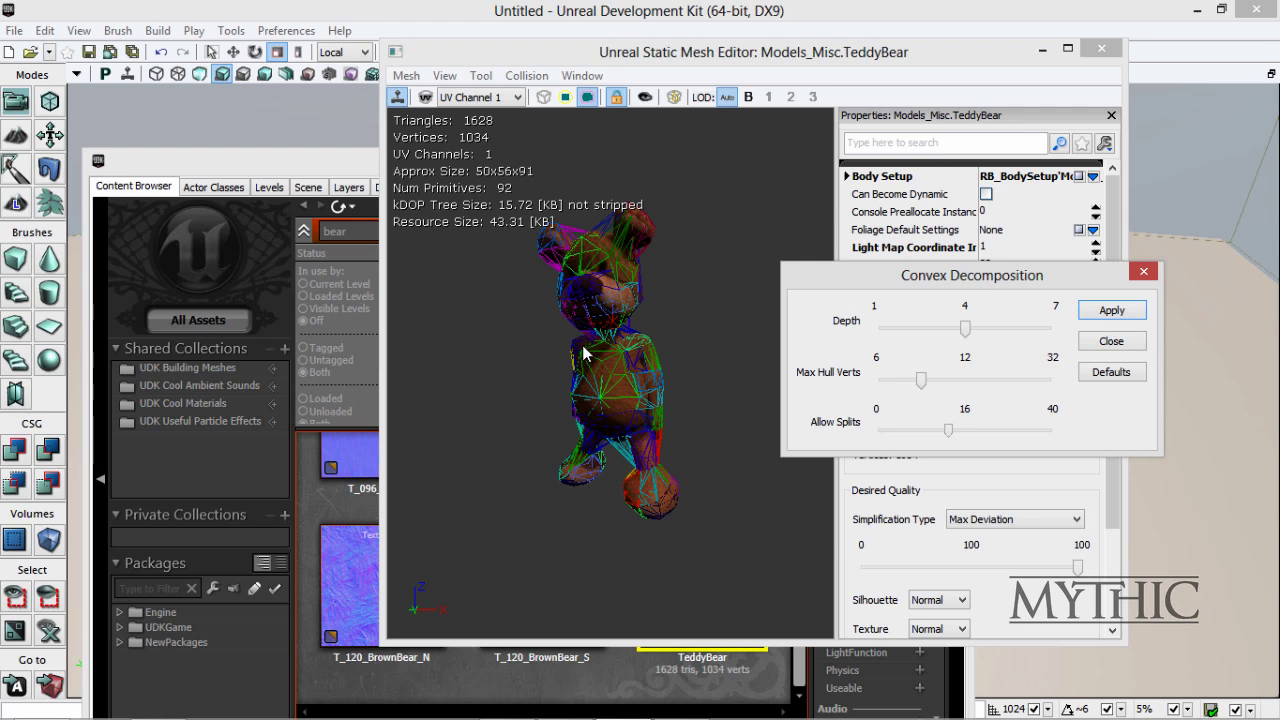
pyautogui.moveTo(525, 390); pyautogui.dragTo(605, 386)
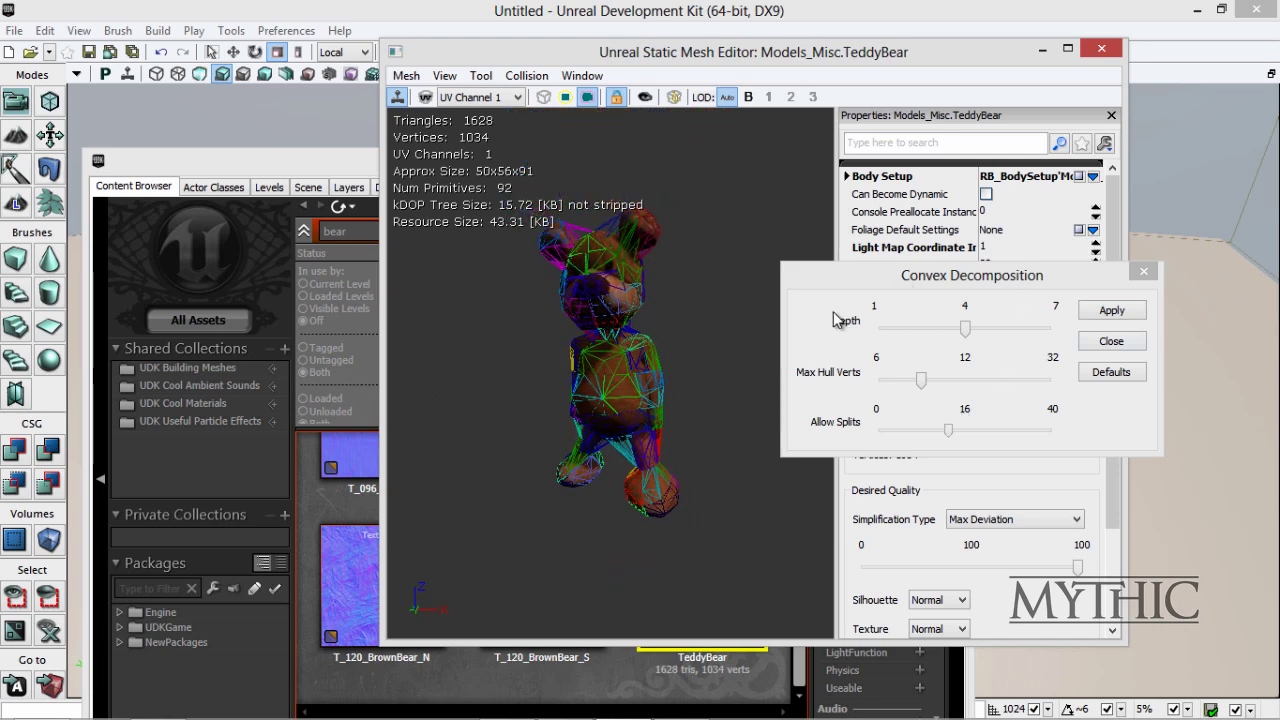
pyautogui.click(912, 268)
pyautogui.click(1114, 344)
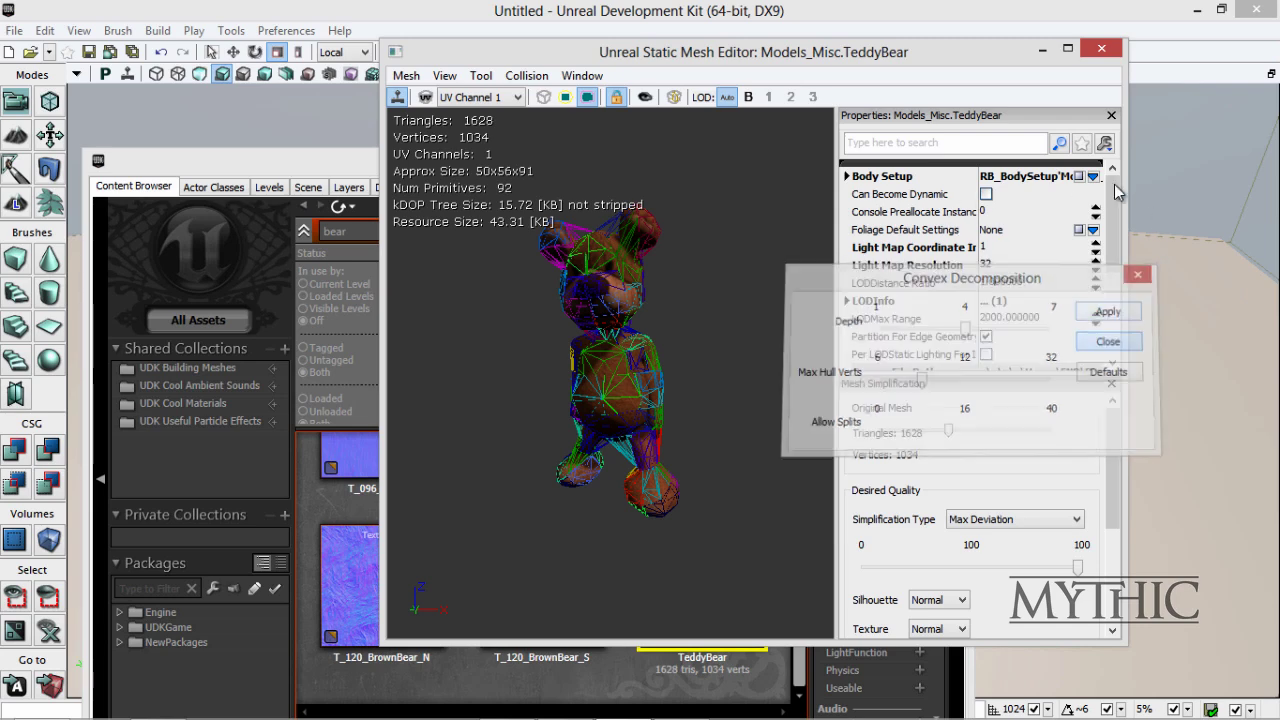
pyautogui.moveTo(687, 271); pyautogui.dragTo(1025, 40, button='right')
pyautogui.click(1097, 49)
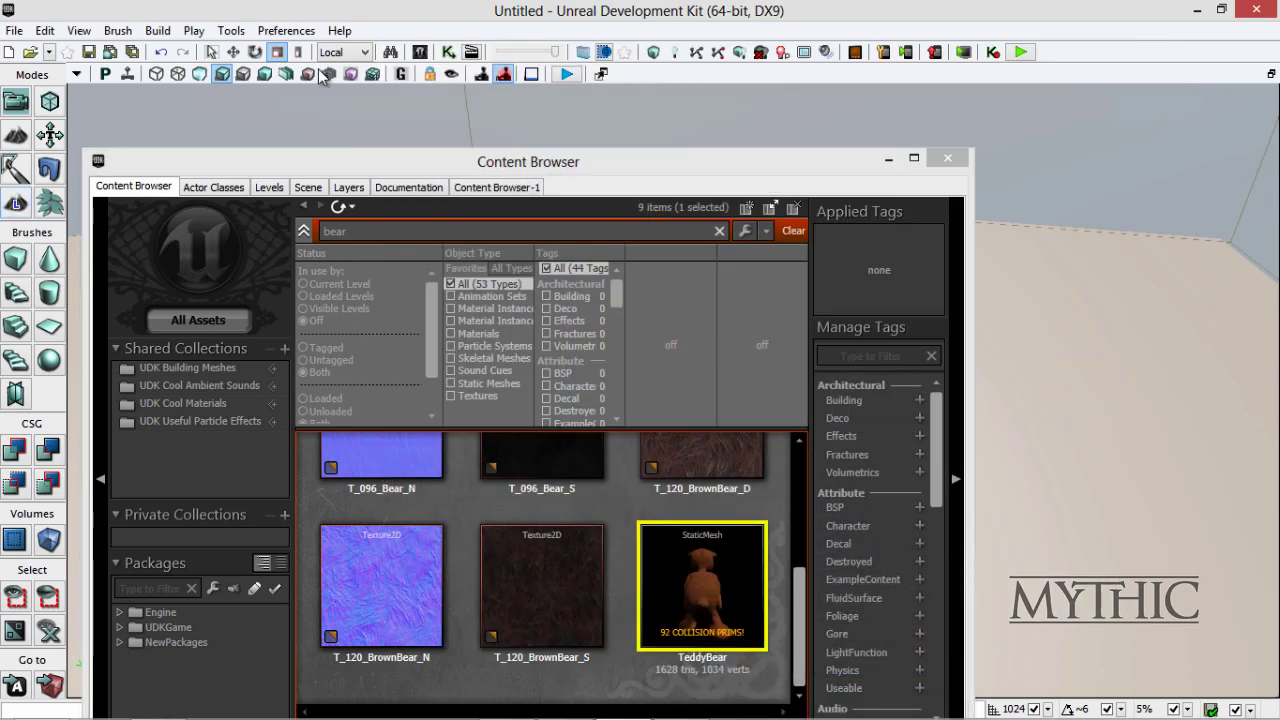
pyautogui.click(200, 74)
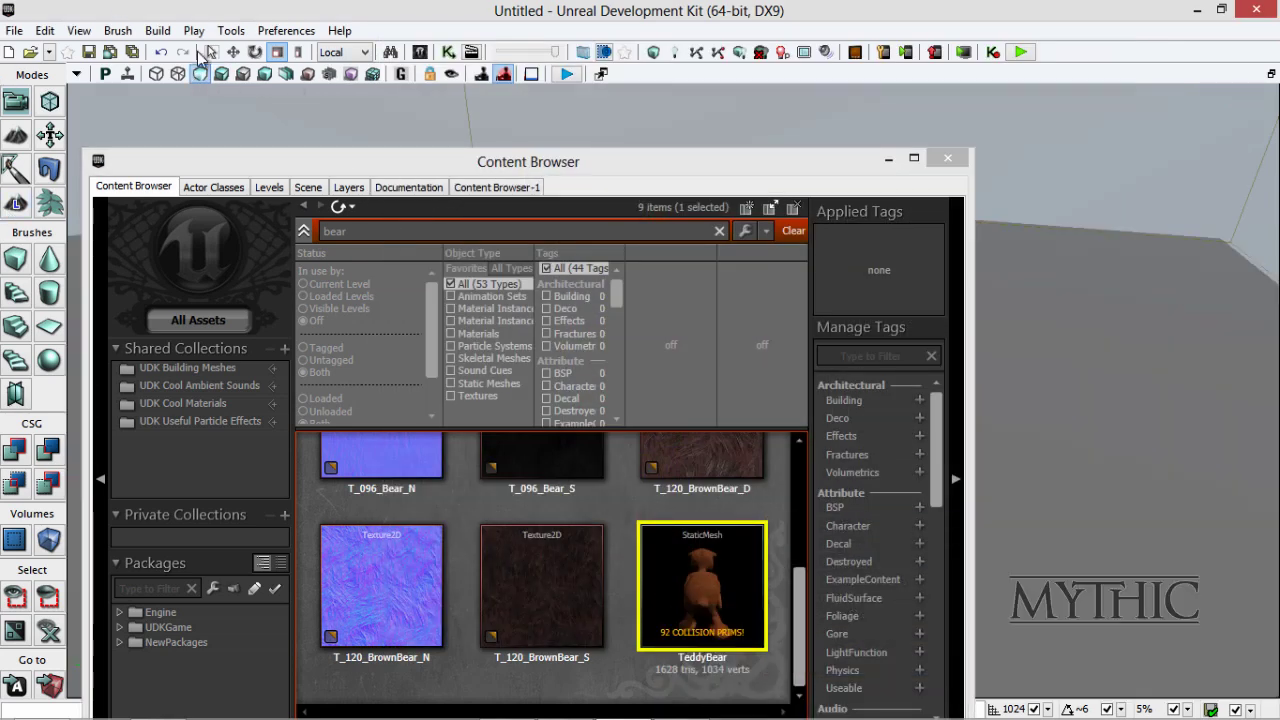
pyautogui.click(221, 74)
pyautogui.moveTo(901, 259); pyautogui.dragTo(1182, 397)
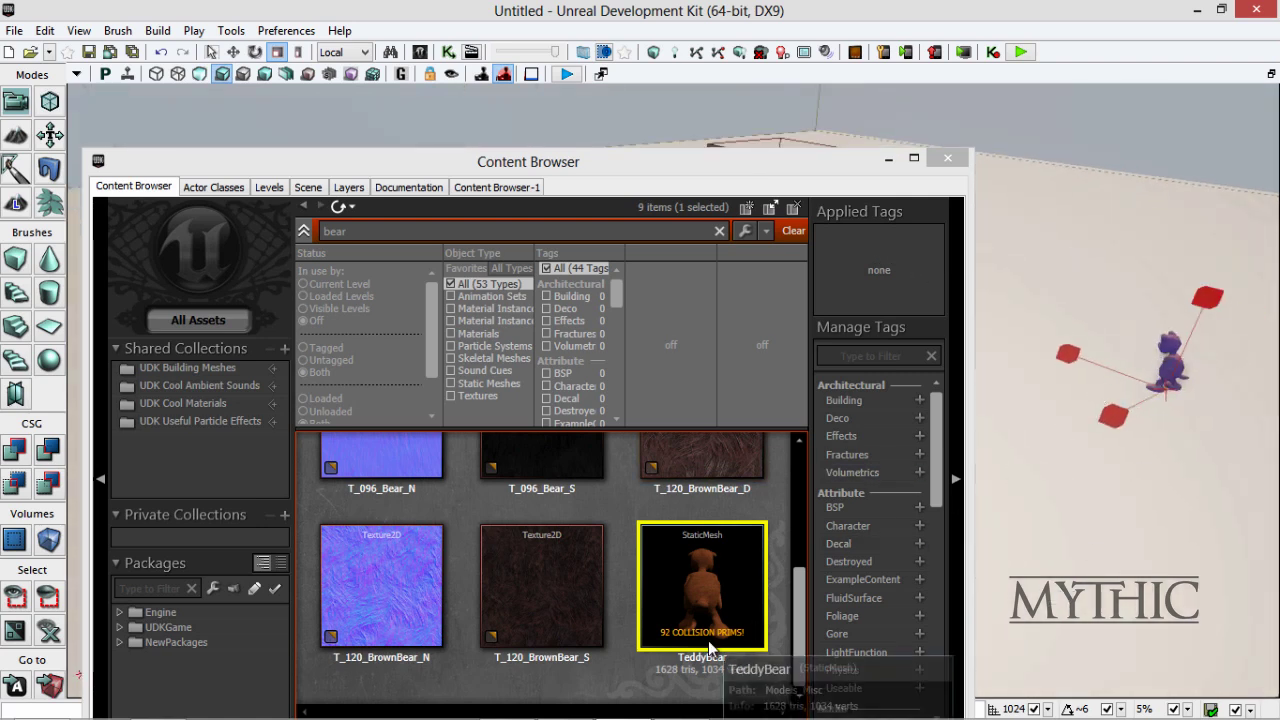
pyautogui.rightClick(1176, 359)
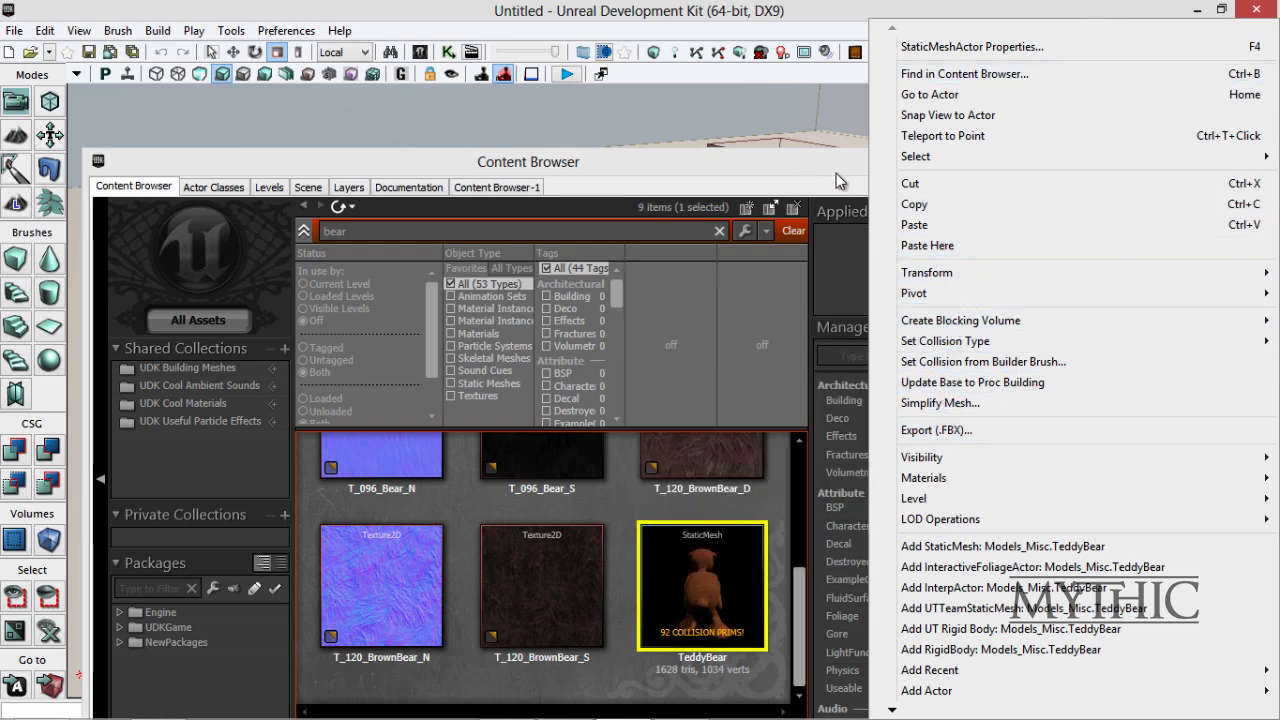
pyautogui.click(791, 157)
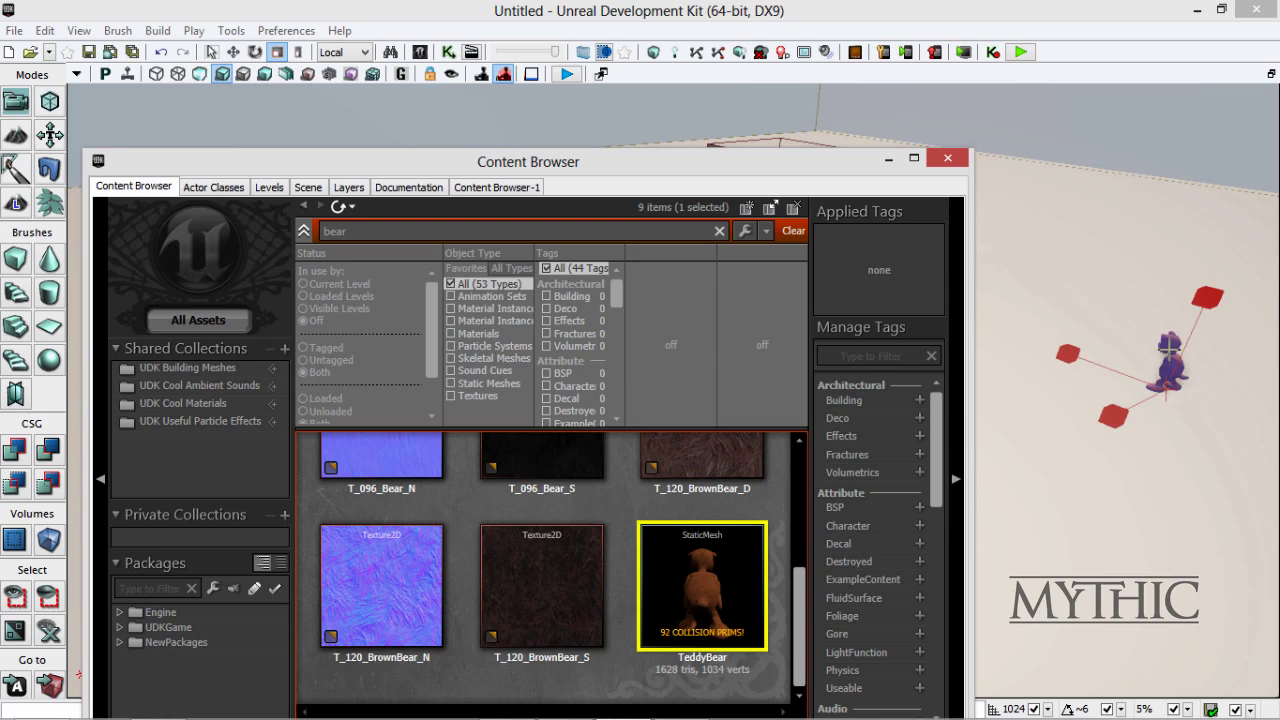
# Step: Delete the static teddy bear and add Models_Misc.TeddyBear to the floor as a RigidBody, leaving the level viewport uncovered
pyautogui.click(1183, 365)
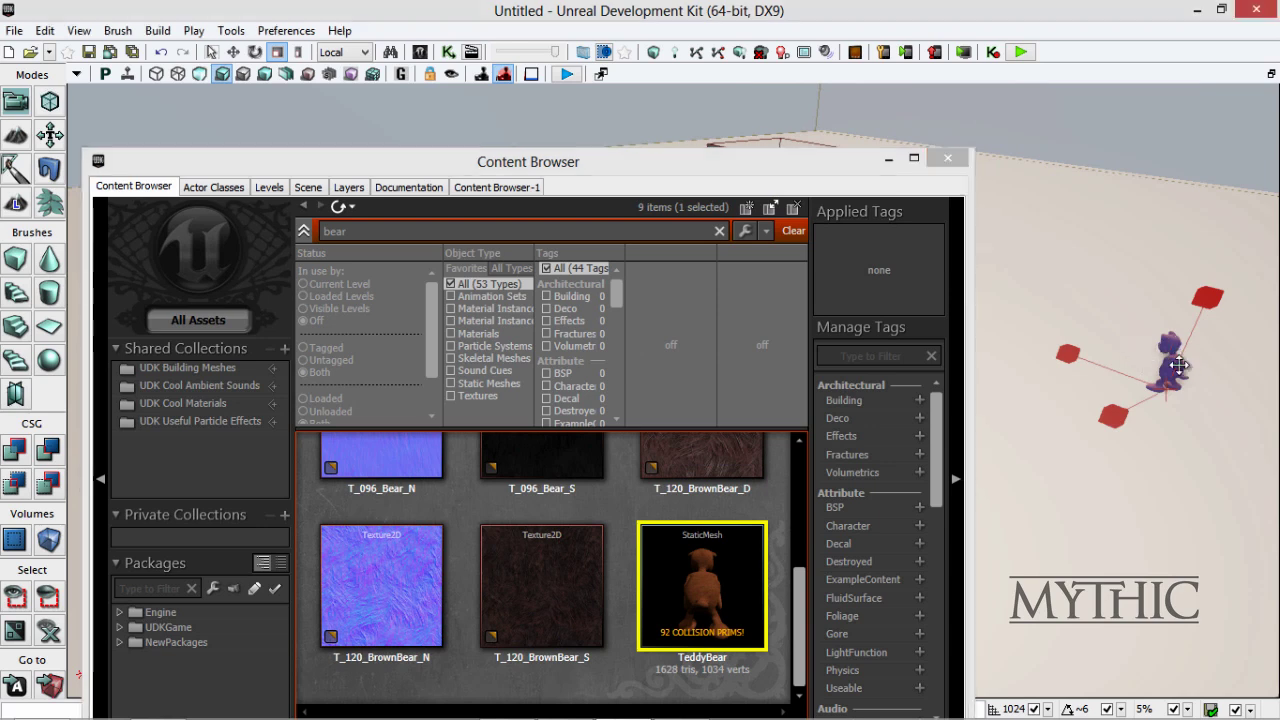
pyautogui.press('Delete')
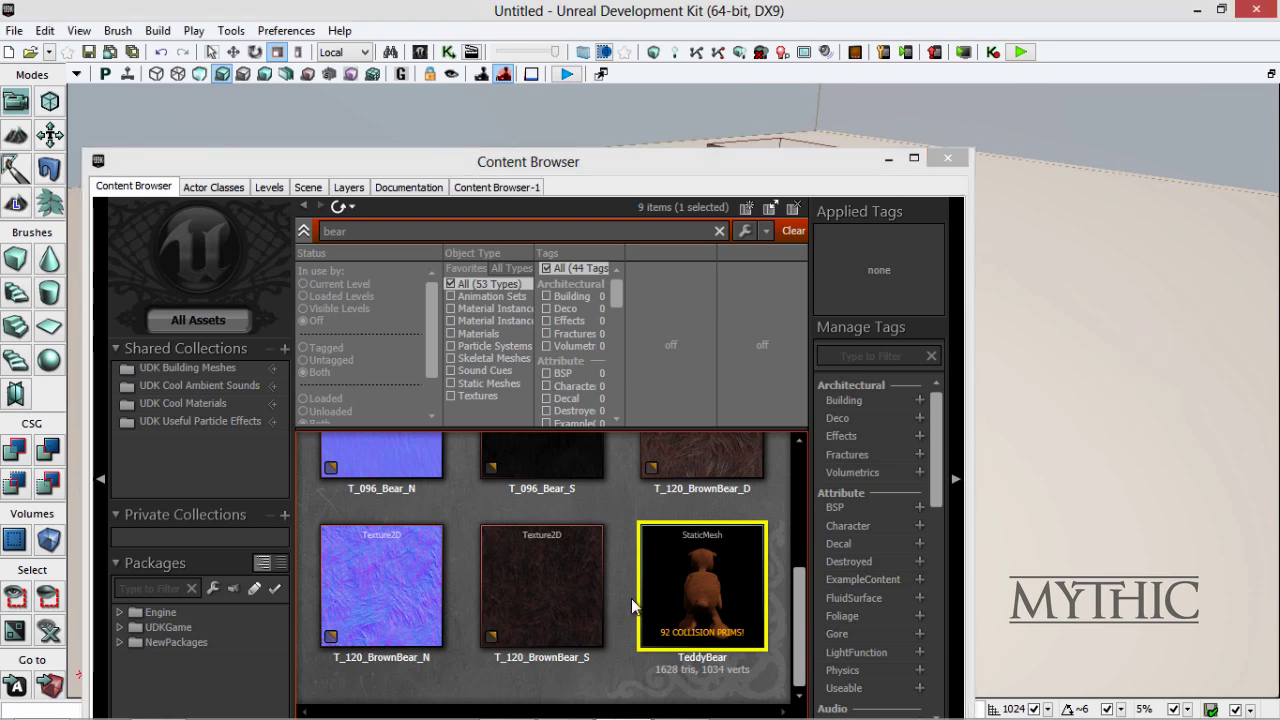
pyautogui.rightClick(1167, 446)
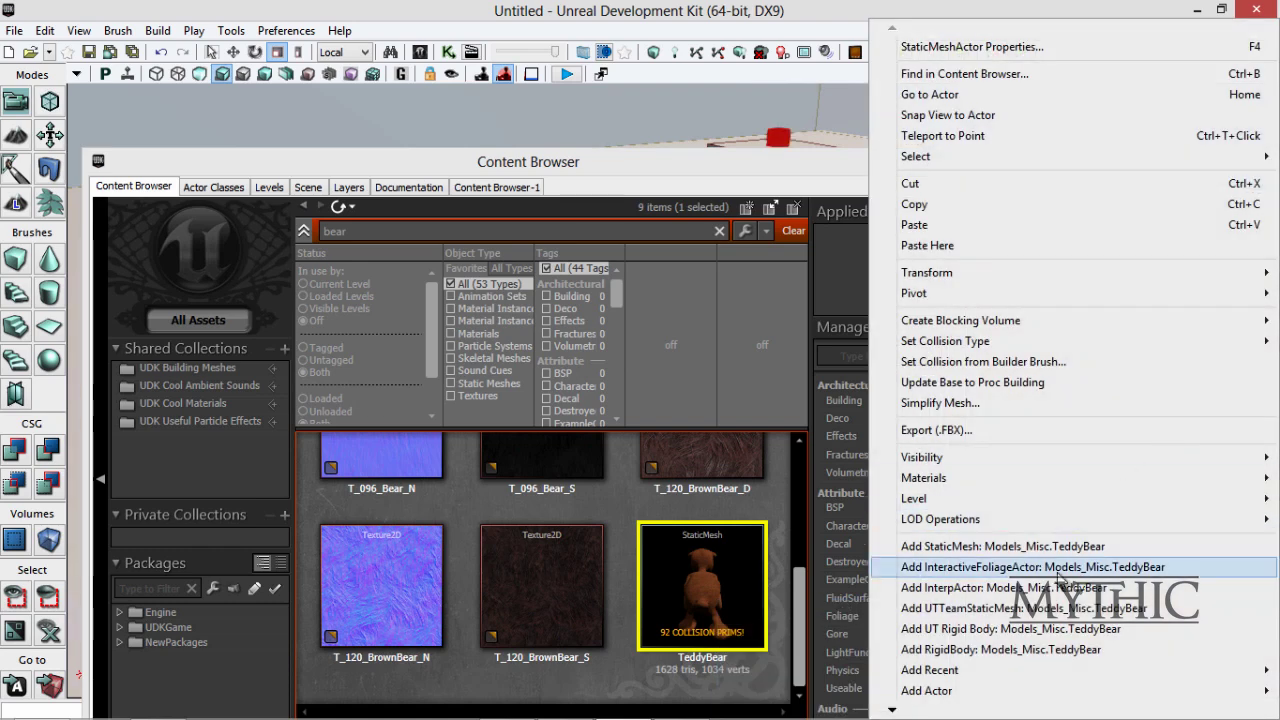
pyautogui.click(1011, 655)
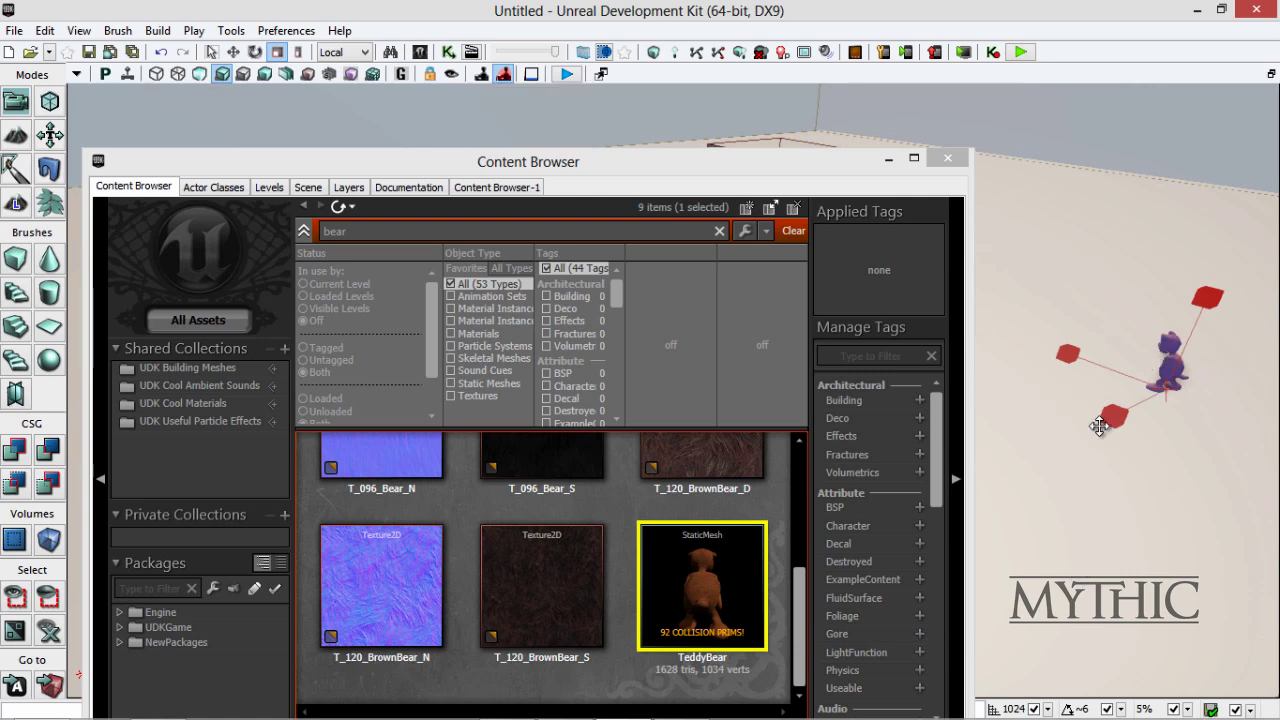
pyautogui.moveTo(1098, 428)
pyautogui.mouseDown(button='right')
pyautogui.moveTo(1120, 431)
pyautogui.moveTo(1096, 425)
pyautogui.mouseUp(button='right')
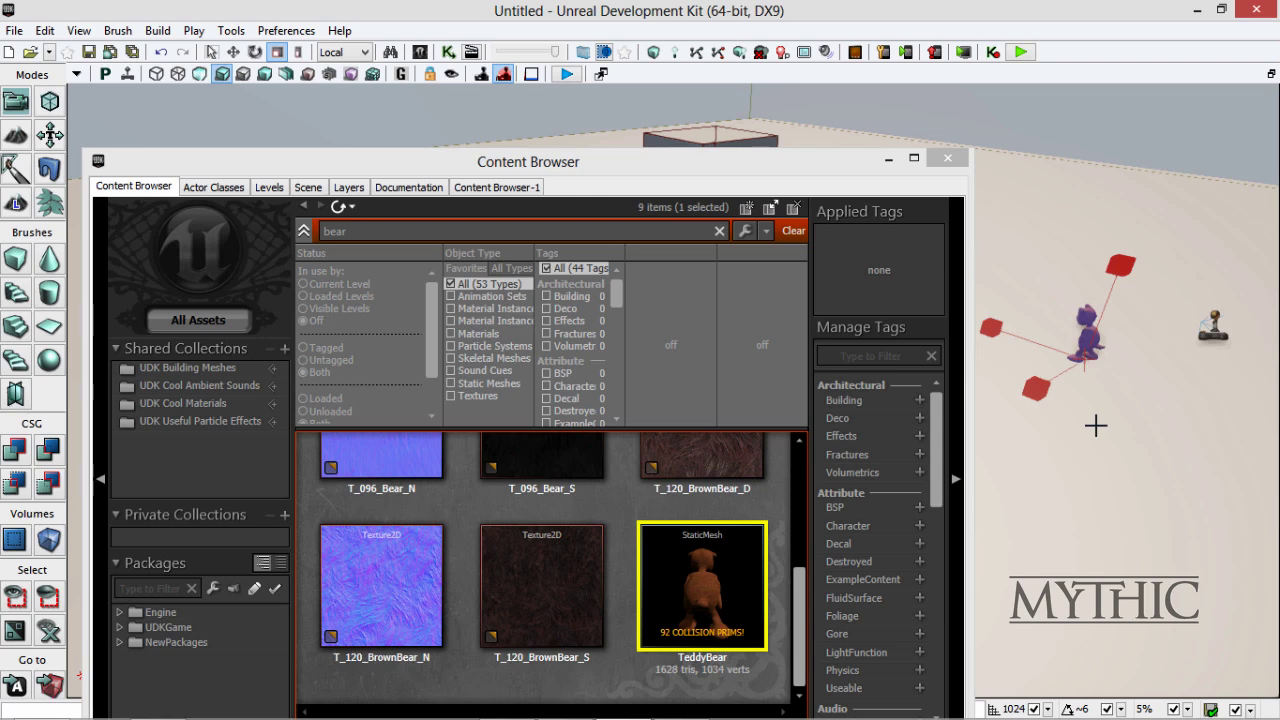
pyautogui.moveTo(1129, 323); pyautogui.dragTo(1133, 377, button='right')
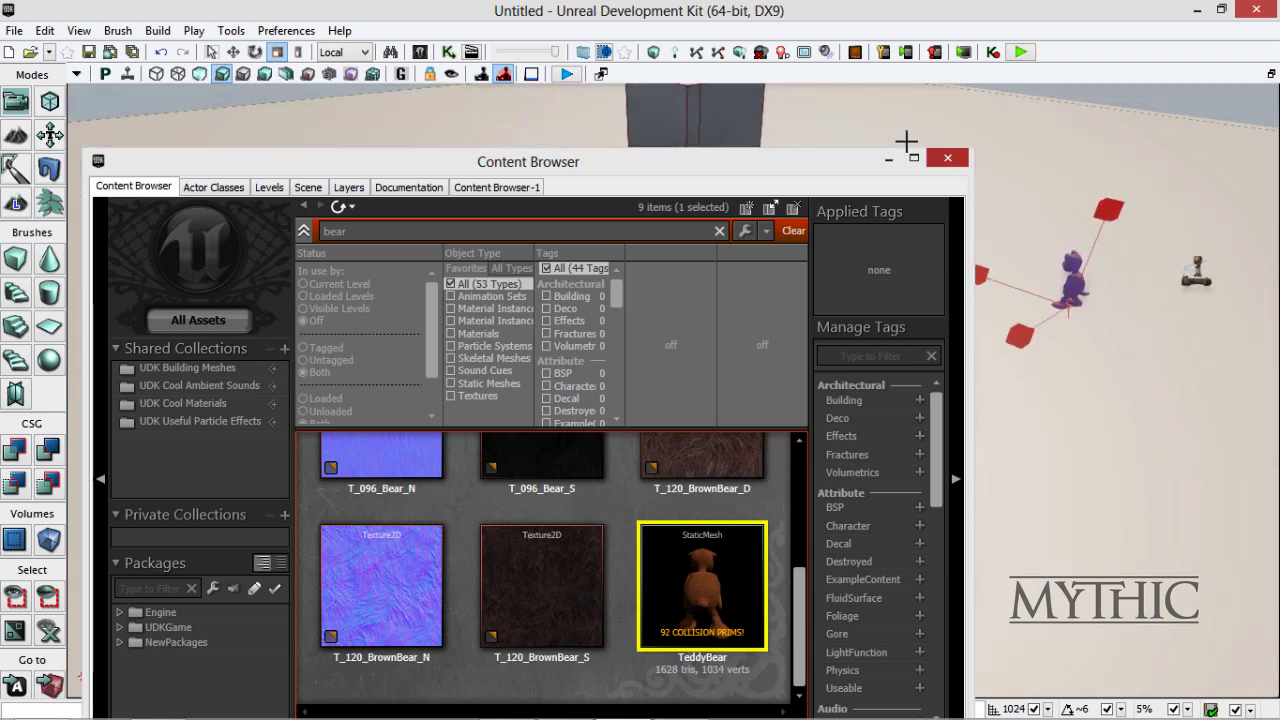
pyautogui.click(947, 158)
pyautogui.moveTo(854, 329); pyautogui.dragTo(880, 320, button='right')
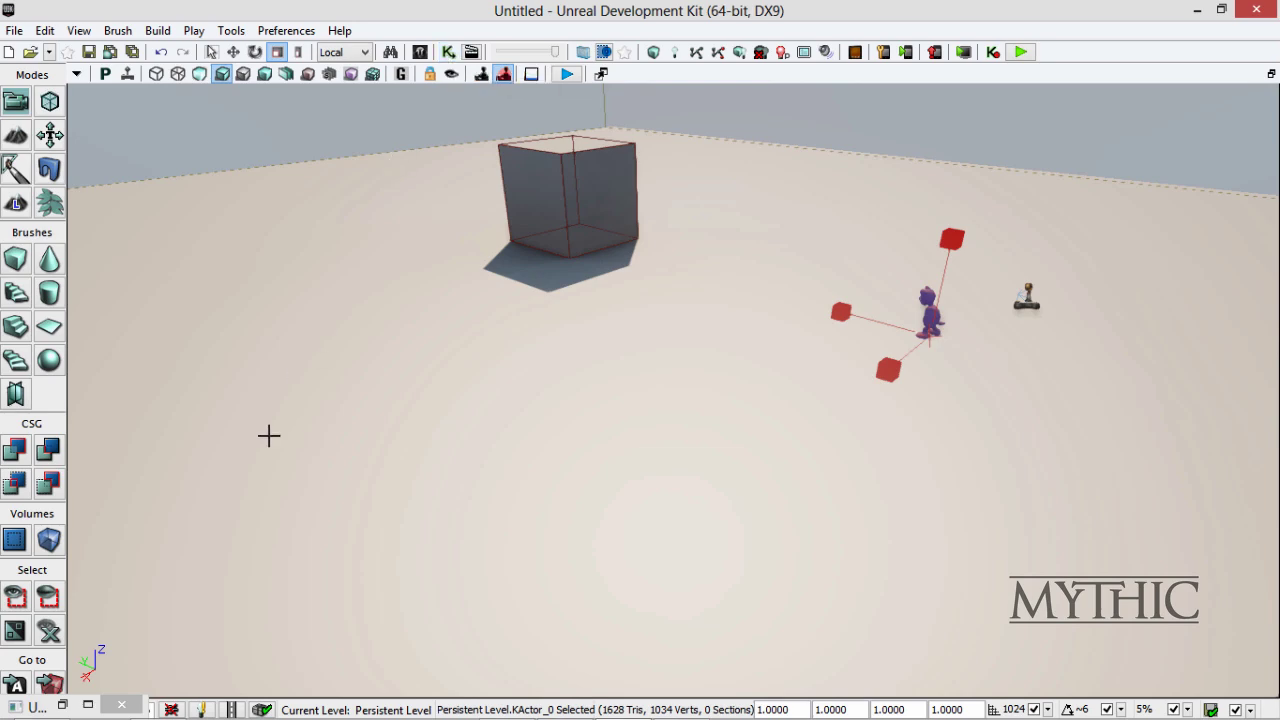
# Step: Add a Level Loaded event to the Kismet main sequence and move it toward the upper-left area of the graph
pyautogui.click(63, 705)
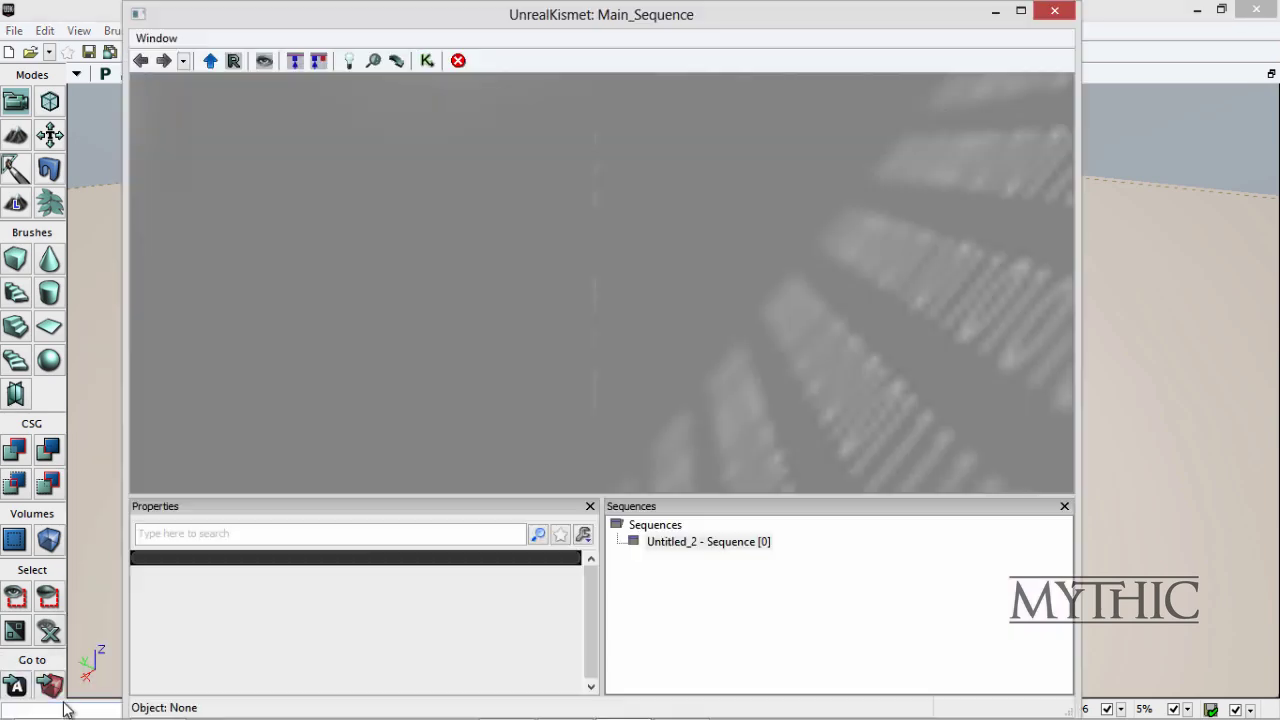
pyautogui.rightClick(604, 158)
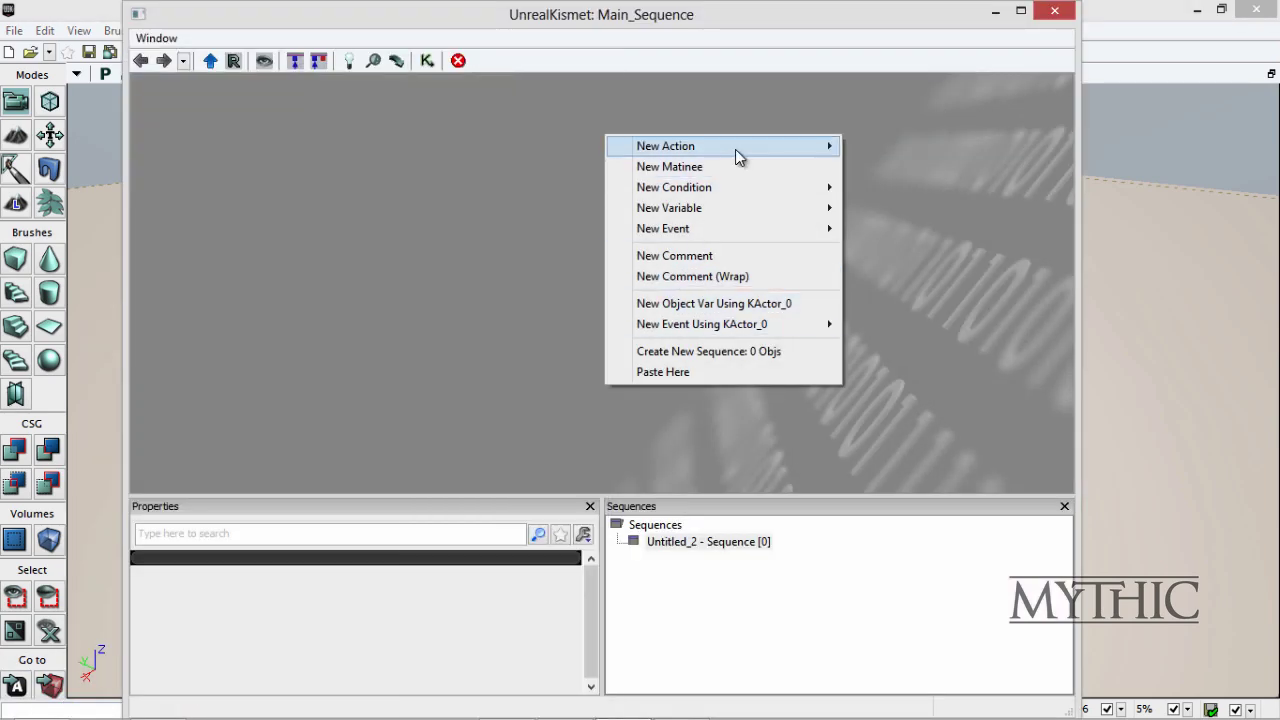
pyautogui.moveTo(690, 240)
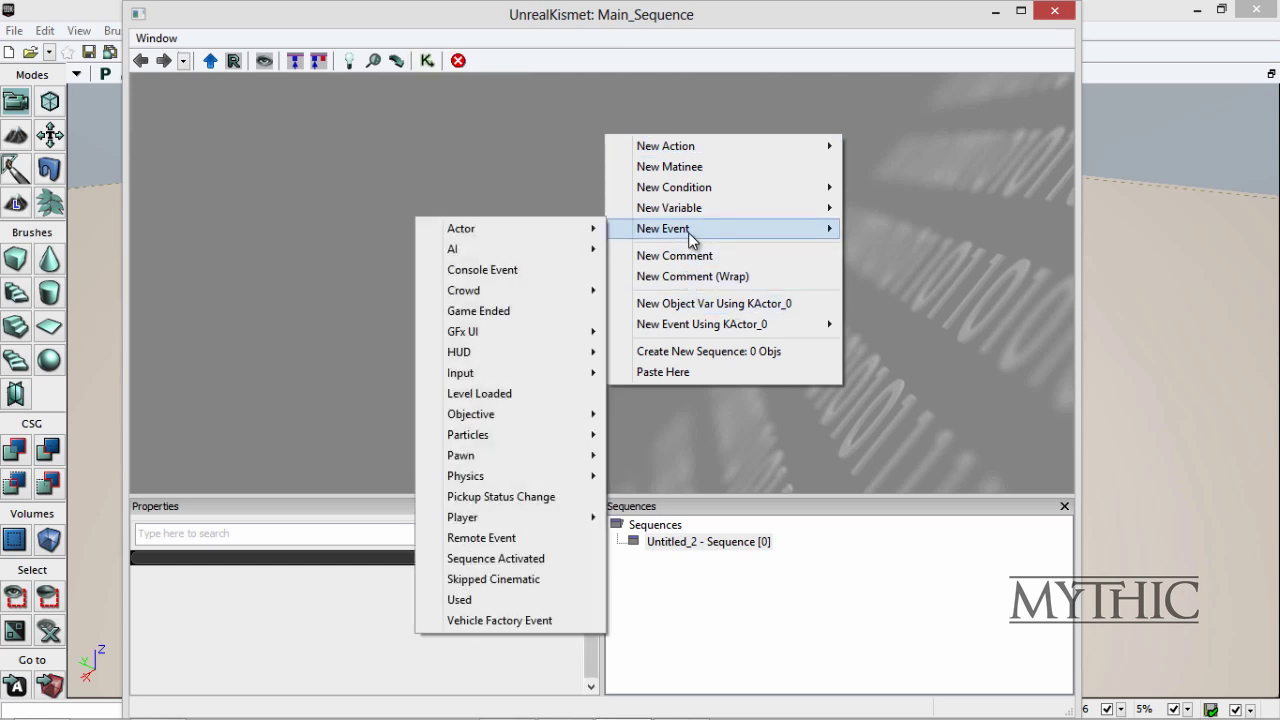
pyautogui.click(539, 397)
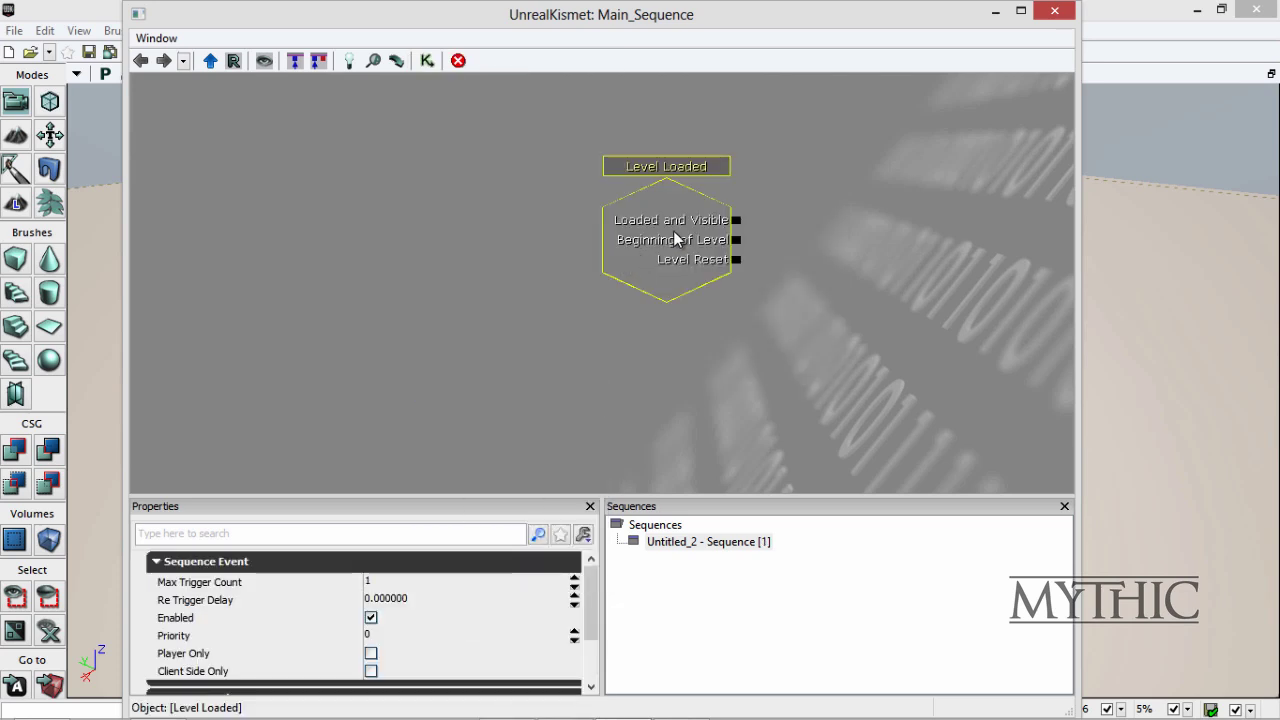
pyautogui.moveTo(674, 240); pyautogui.dragTo(396, 198)
# Step: Add a Console Command action beside the Level Loaded event and connect Loaded and Visible to its In input
pyautogui.rightClick(706, 140)
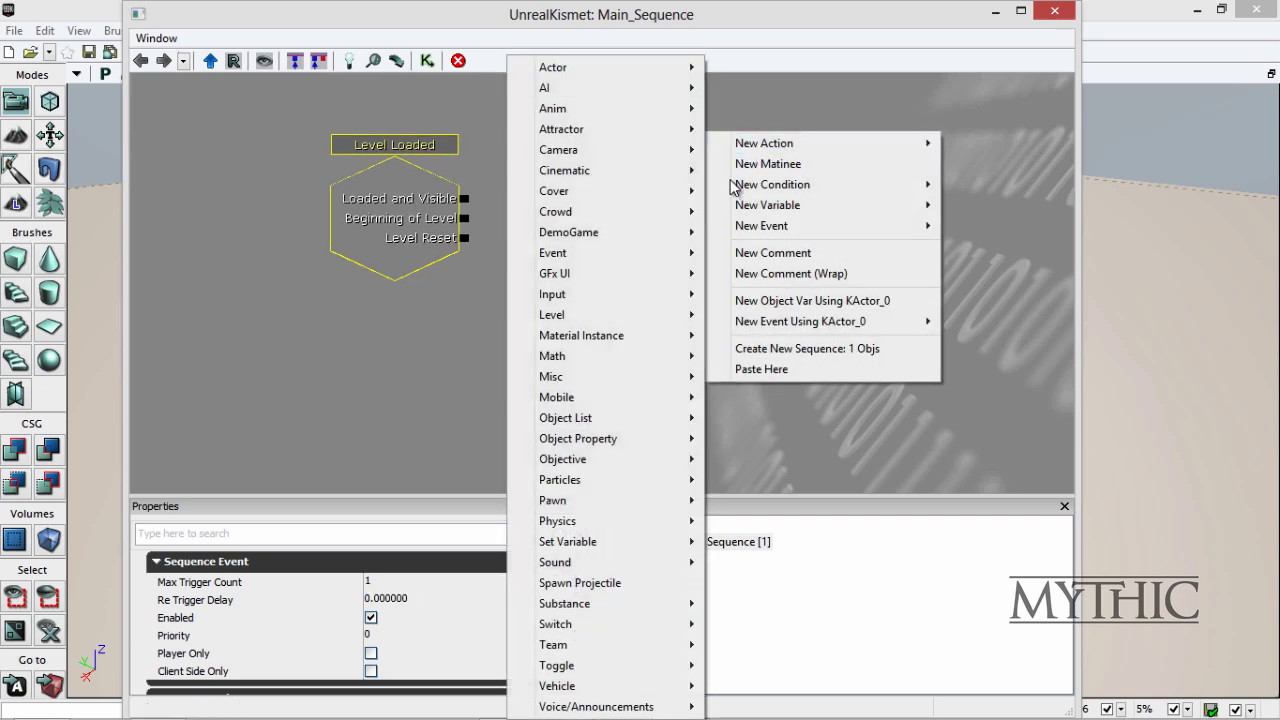
pyautogui.moveTo(787, 206)
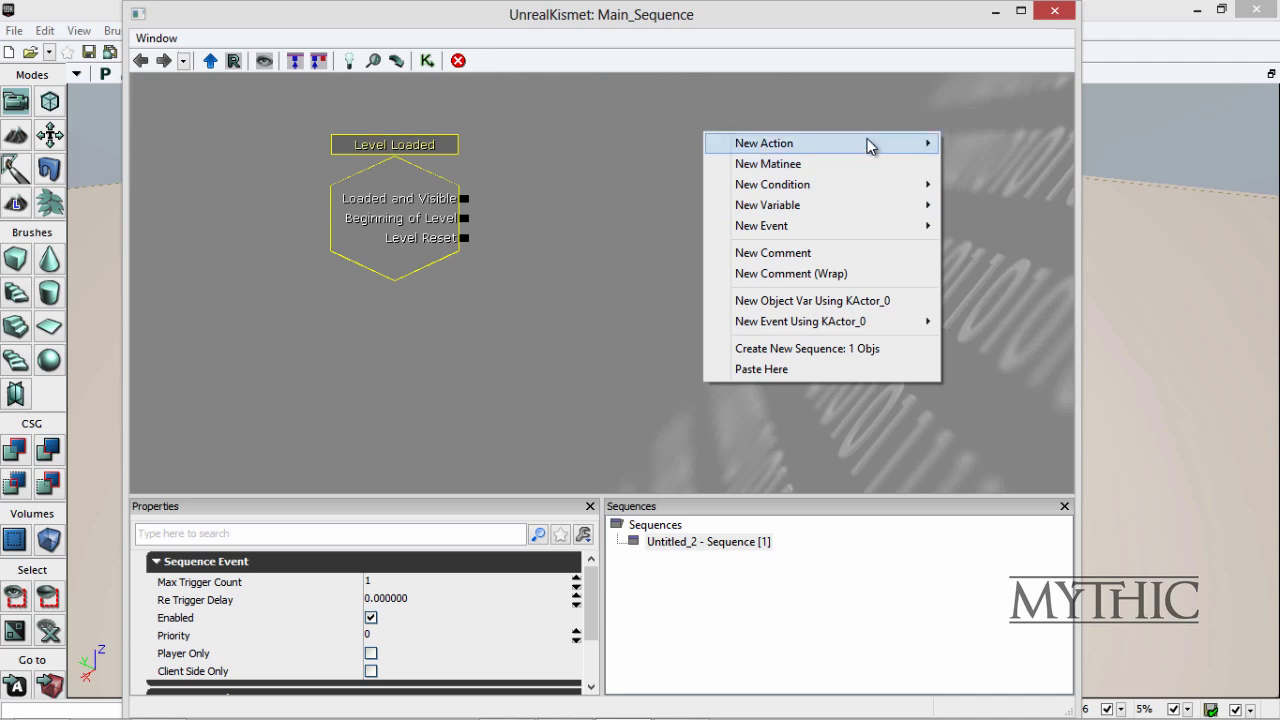
pyautogui.moveTo(845, 192)
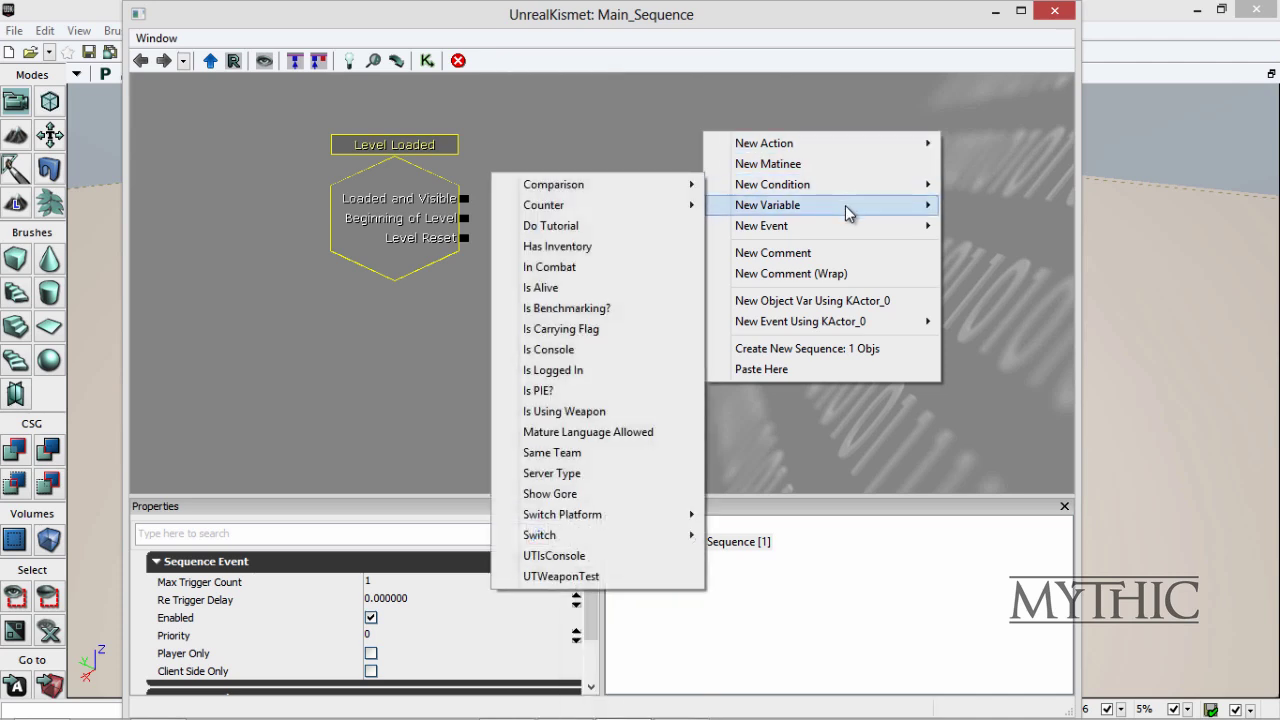
pyautogui.moveTo(855, 145)
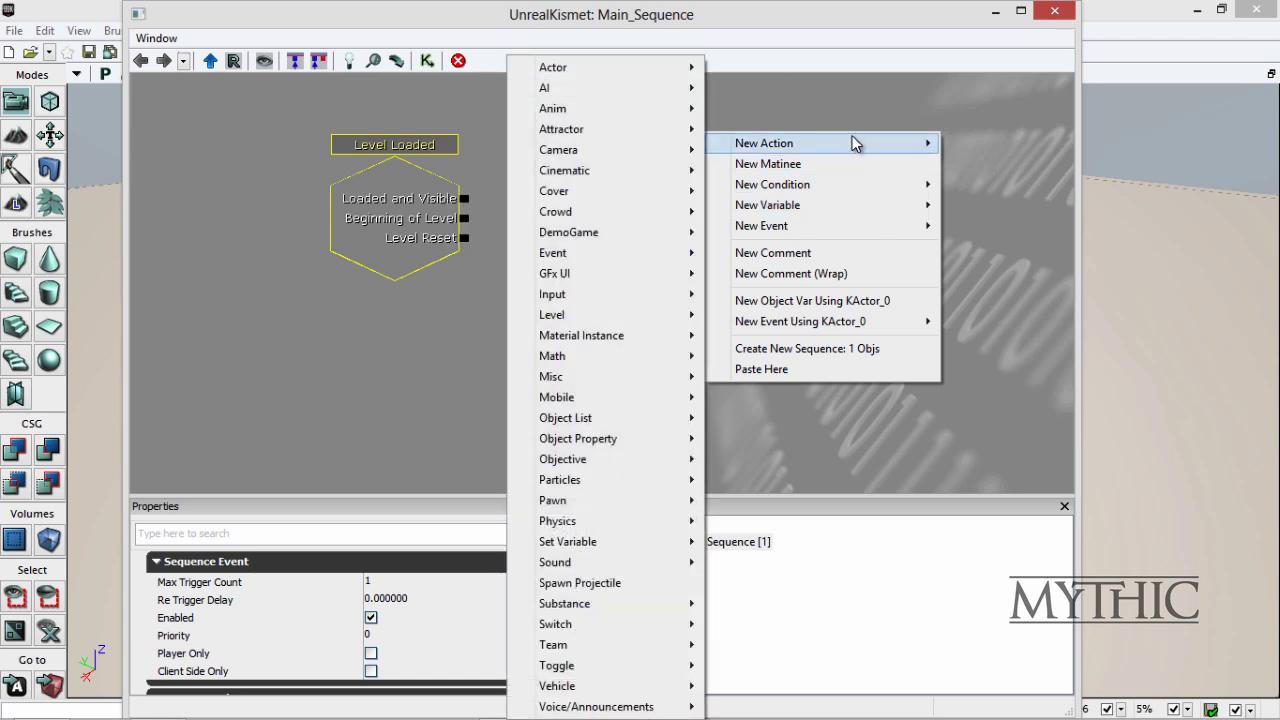
pyautogui.moveTo(576, 374)
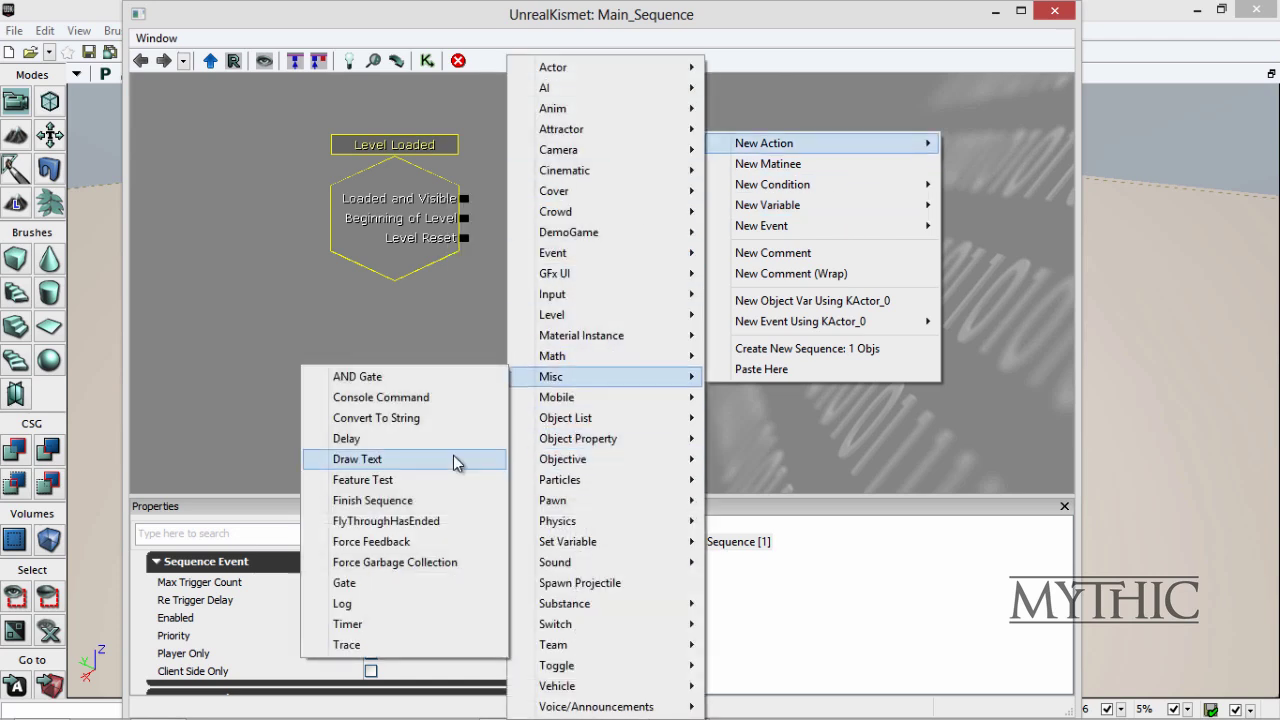
pyautogui.click(437, 398)
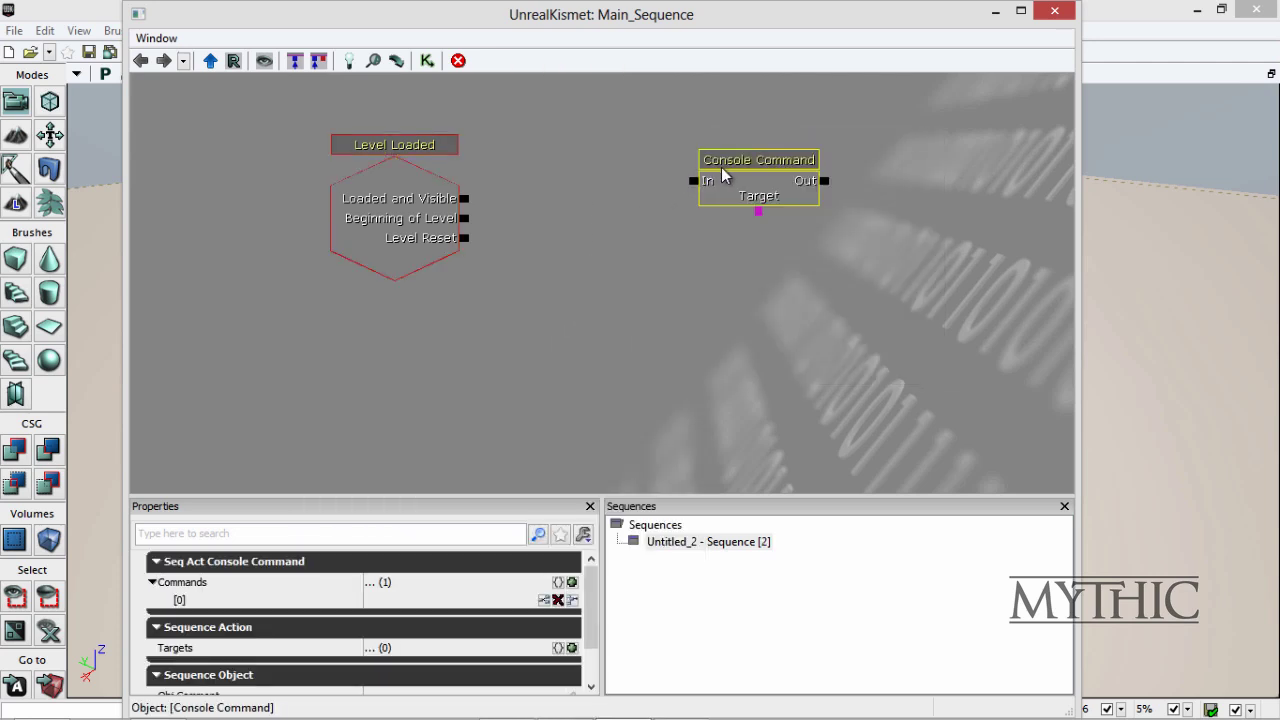
pyautogui.keyDown('ctrl'); pyautogui.moveTo(724, 176); pyautogui.dragTo(624, 183); pyautogui.keyUp('ctrl')
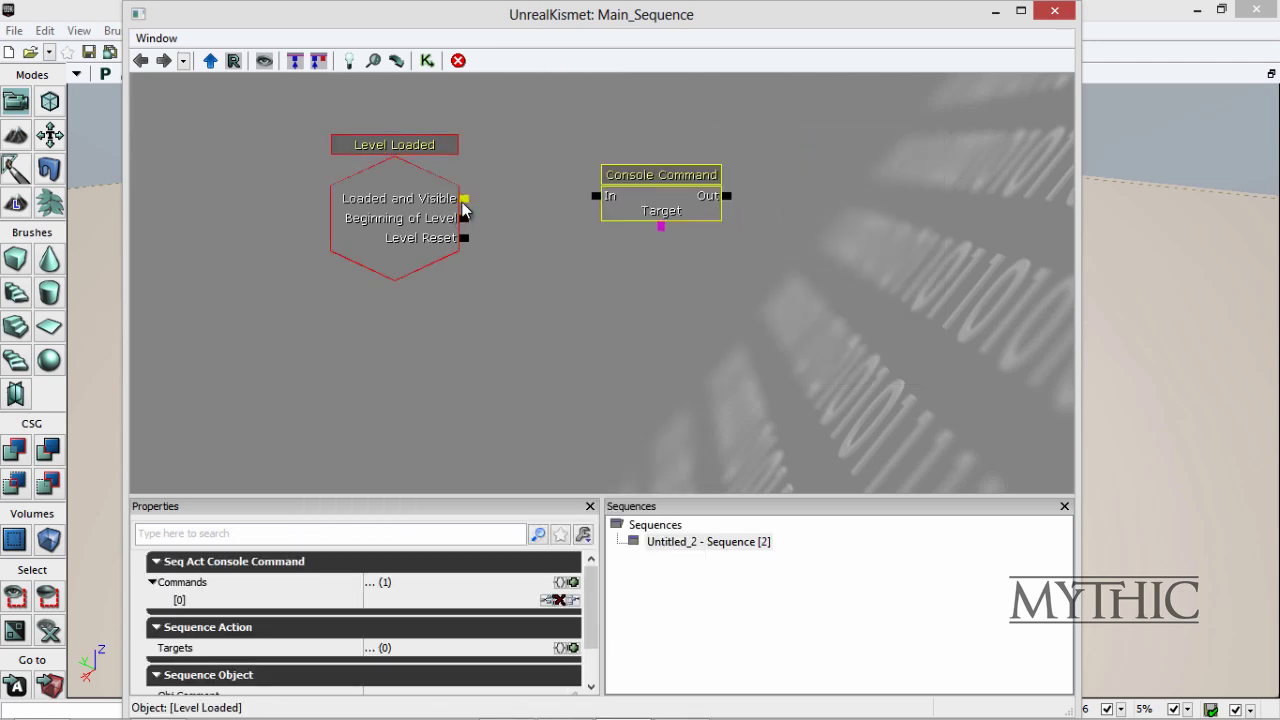
pyautogui.moveTo(479, 198); pyautogui.dragTo(596, 196)
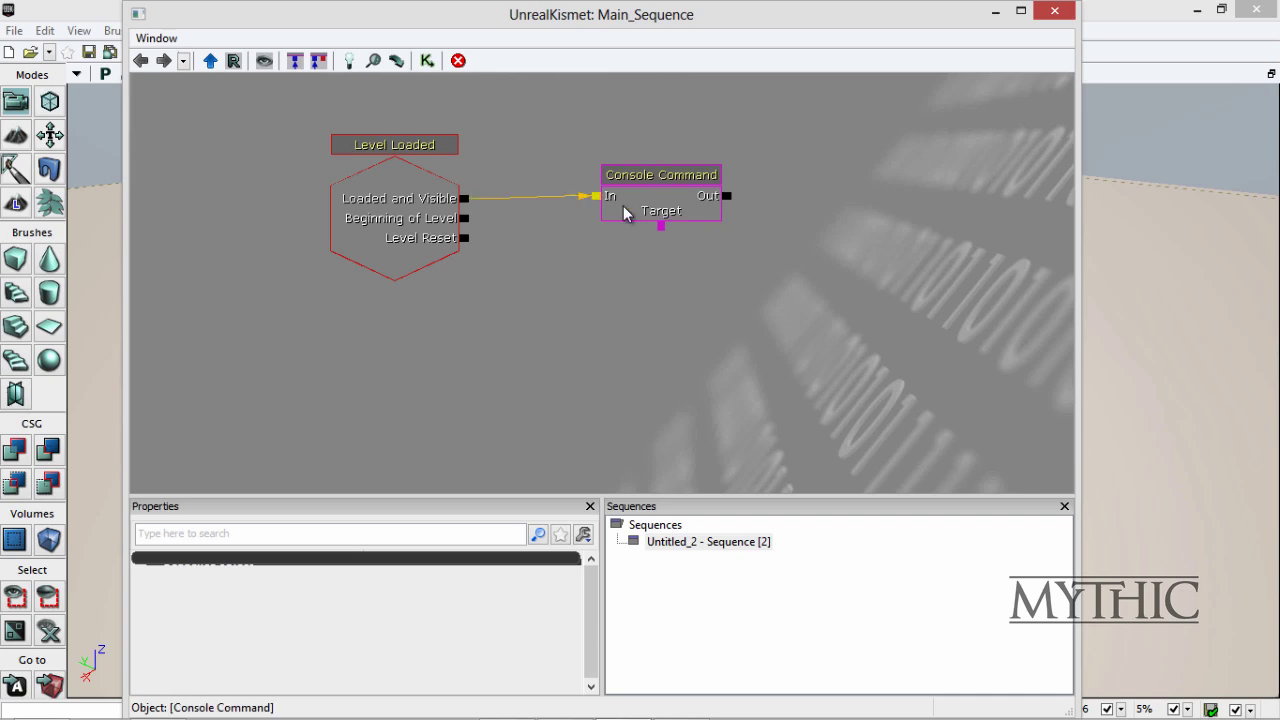
# Step: Add a Player variable for All Players under the Console Command and link it to the Target connector
pyautogui.rightClick(646, 253)
pyautogui.moveTo(712, 330)
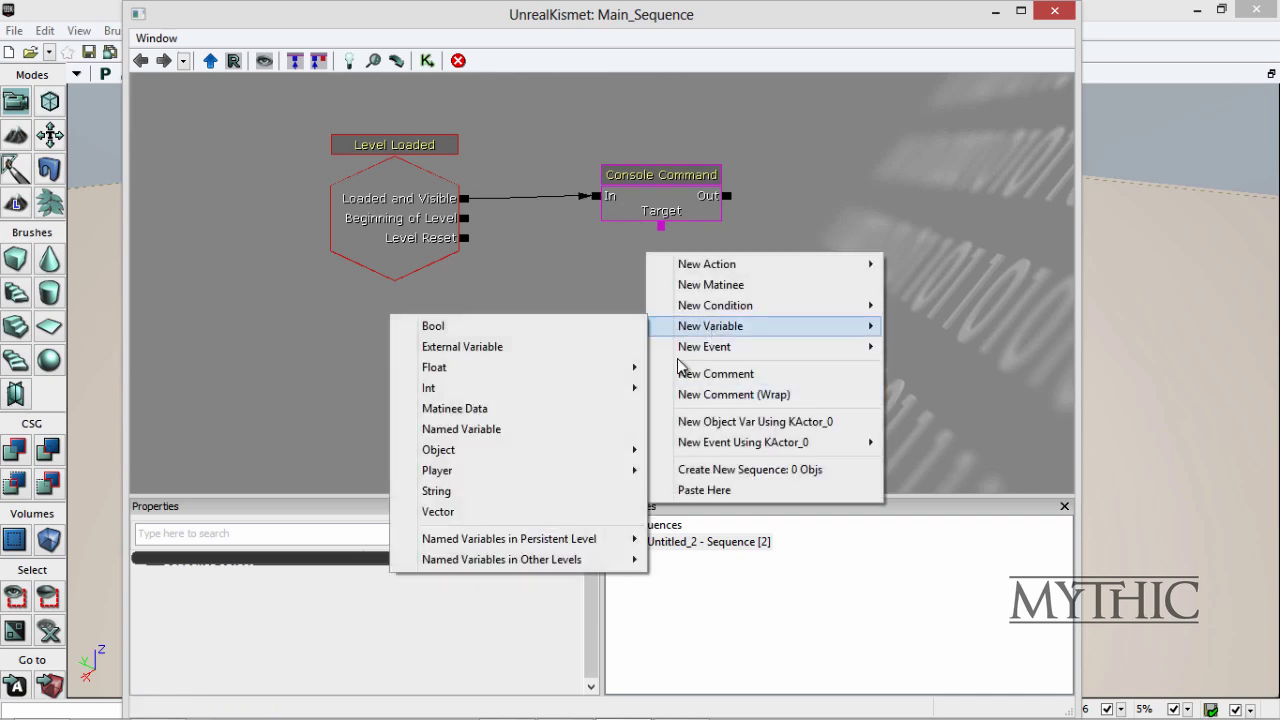
pyautogui.moveTo(559, 474)
pyautogui.click(346, 470)
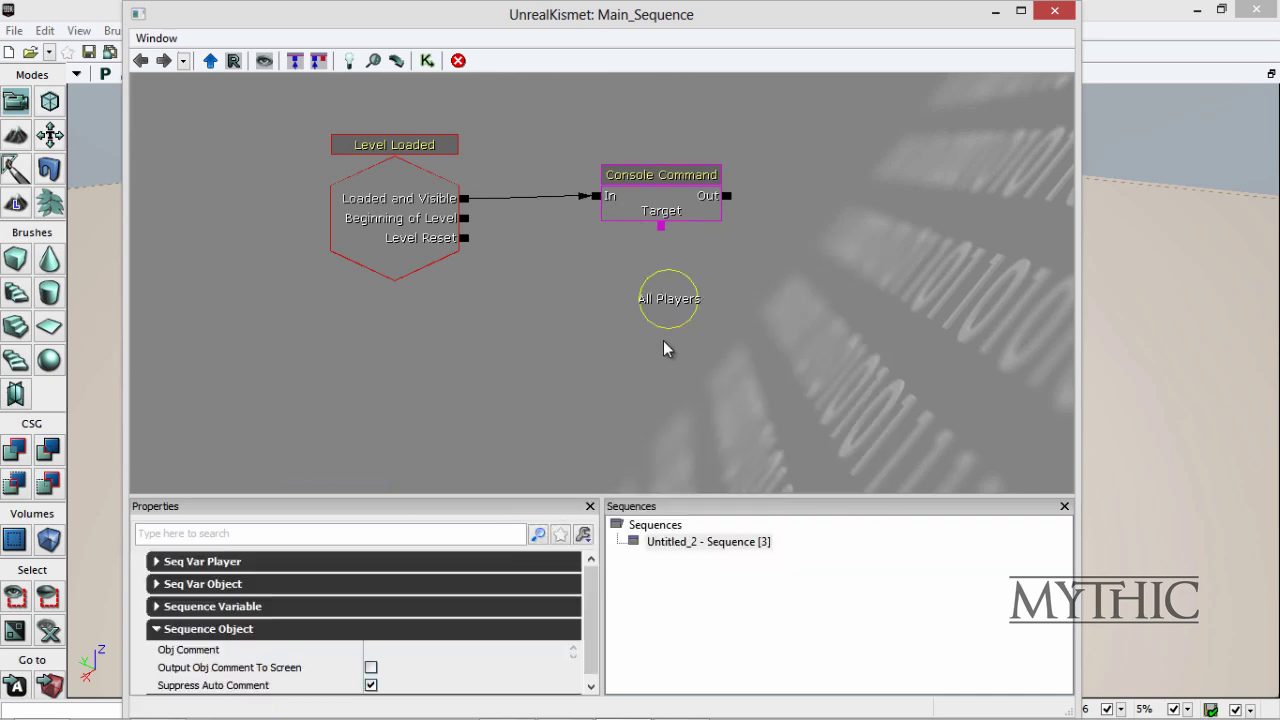
pyautogui.moveTo(668, 303); pyautogui.dragTo(660, 269)
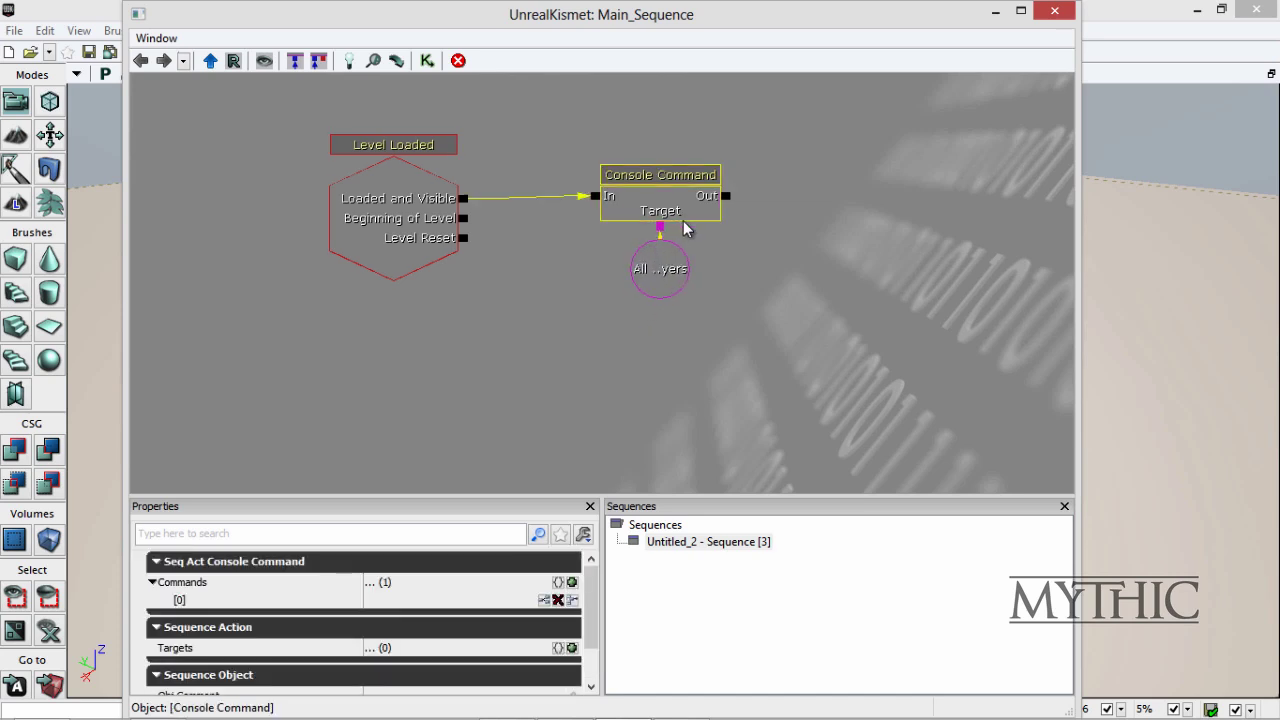
# Step: Set the Console Command's first command to PhysicsGun
pyautogui.click(467, 602)
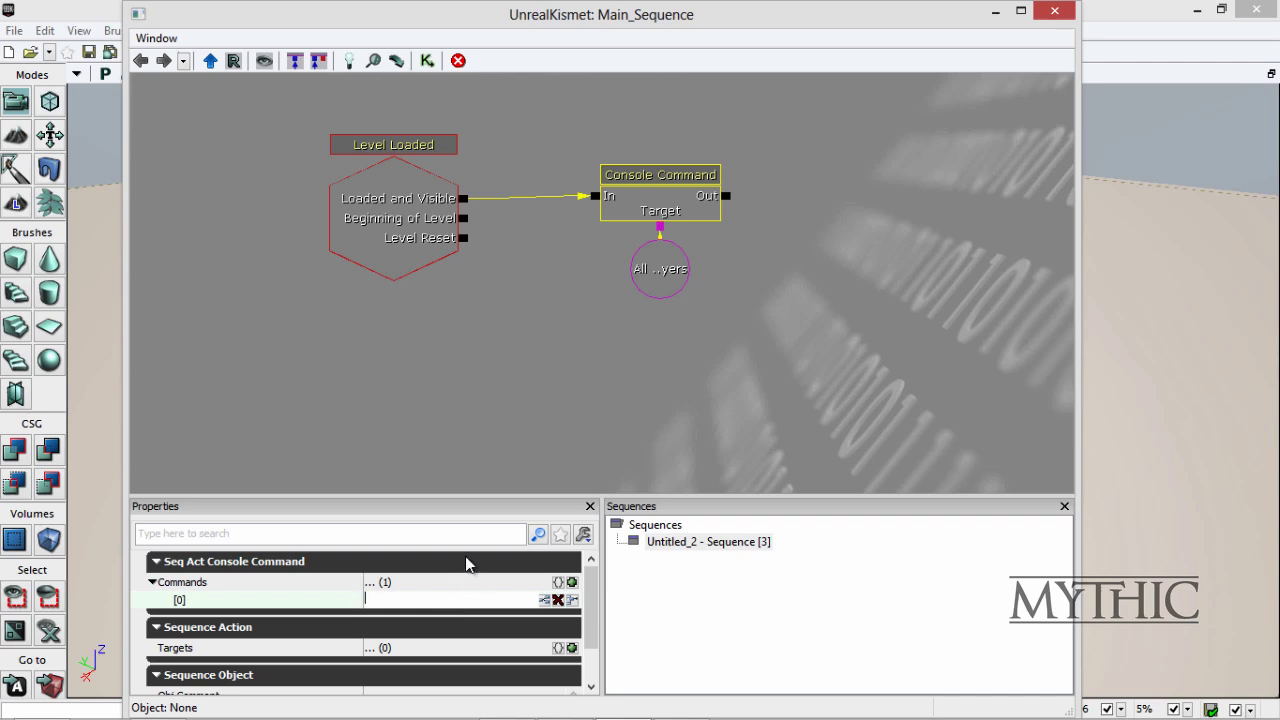
pyautogui.write('PhysicsGun')
pyautogui.click(672, 396)
pyautogui.click(700, 178)
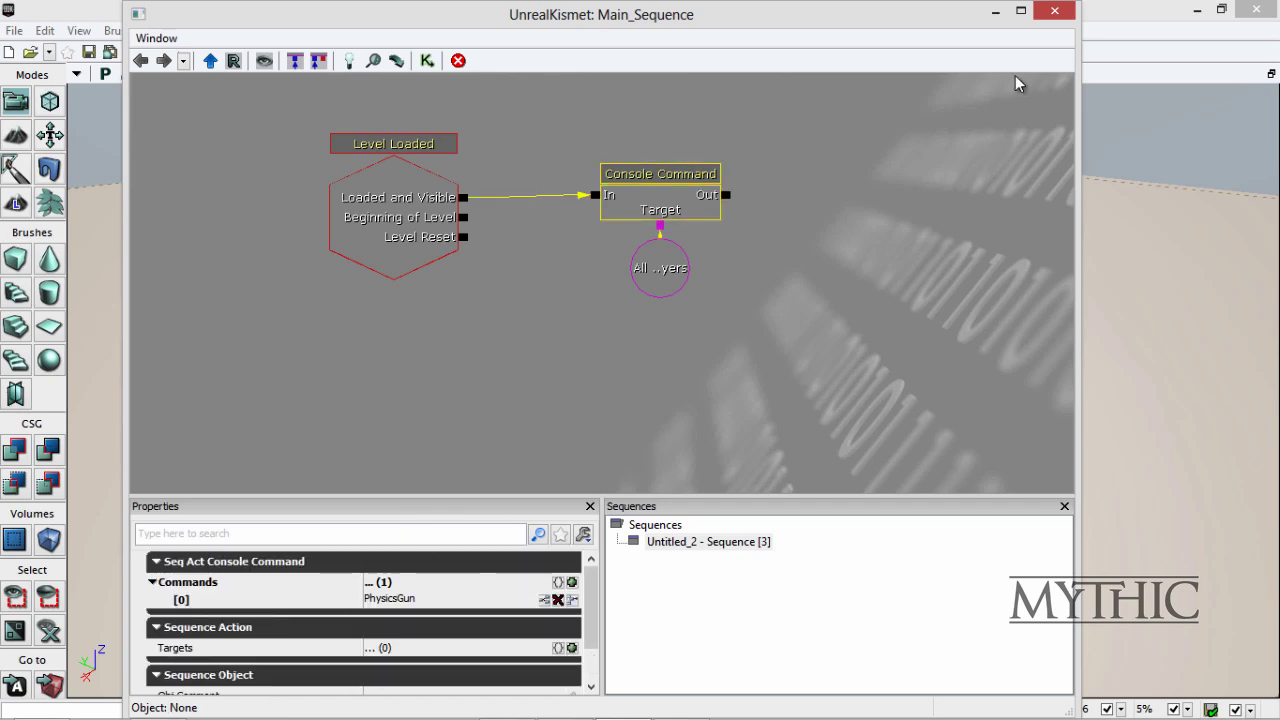
# Step: Leave Kismet and set both Default Game Type and Game Type For PIE to NightmareGame in the world properties
pyautogui.click(1057, 12)
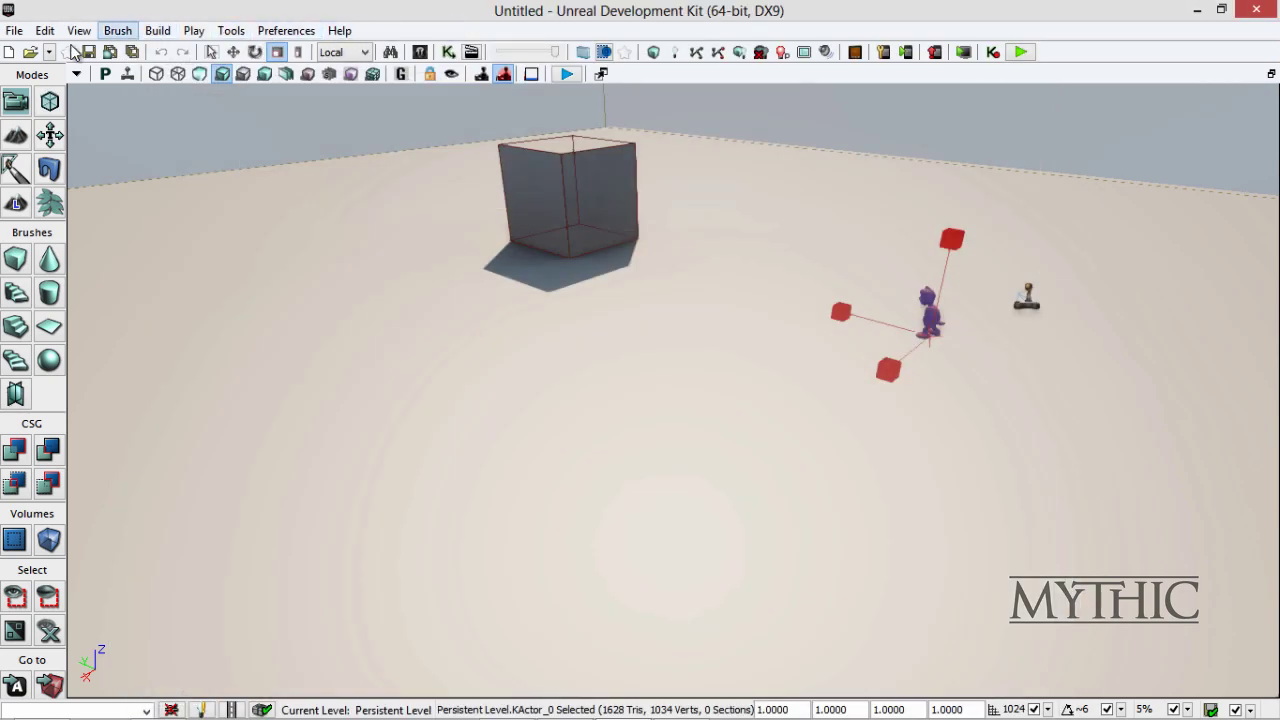
pyautogui.click(79, 31)
pyautogui.click(86, 122)
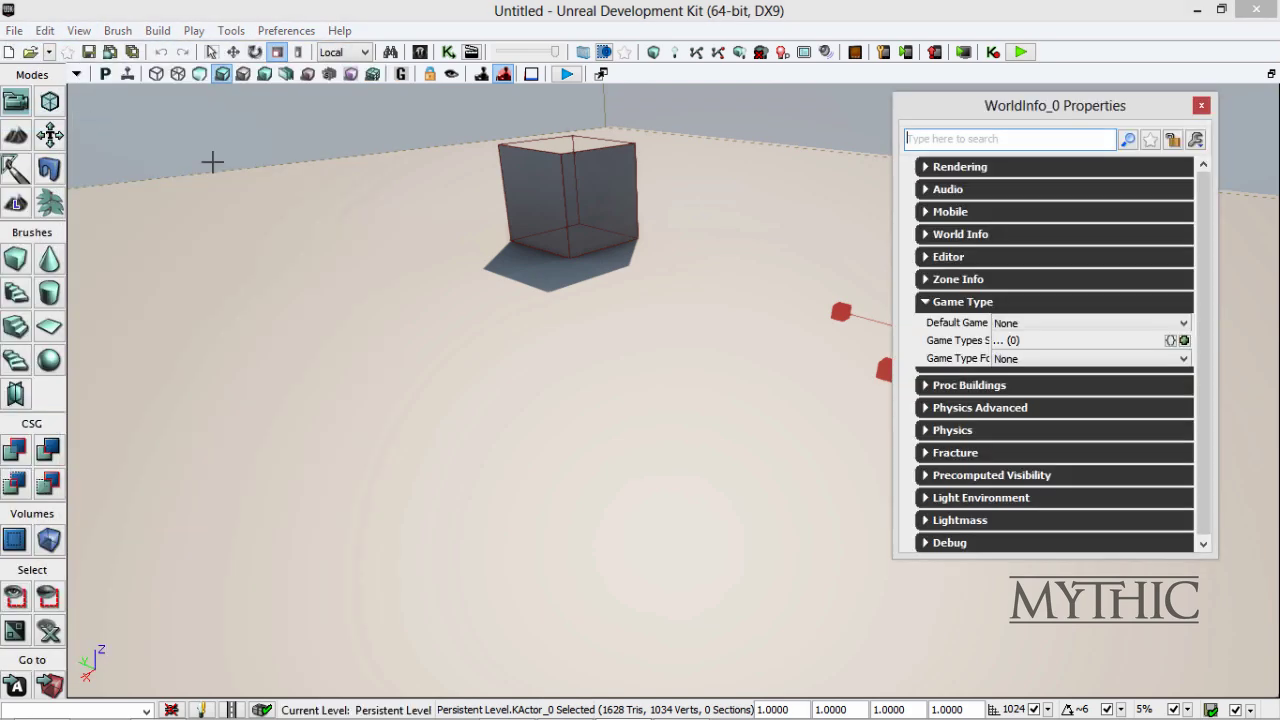
pyautogui.click(1095, 322)
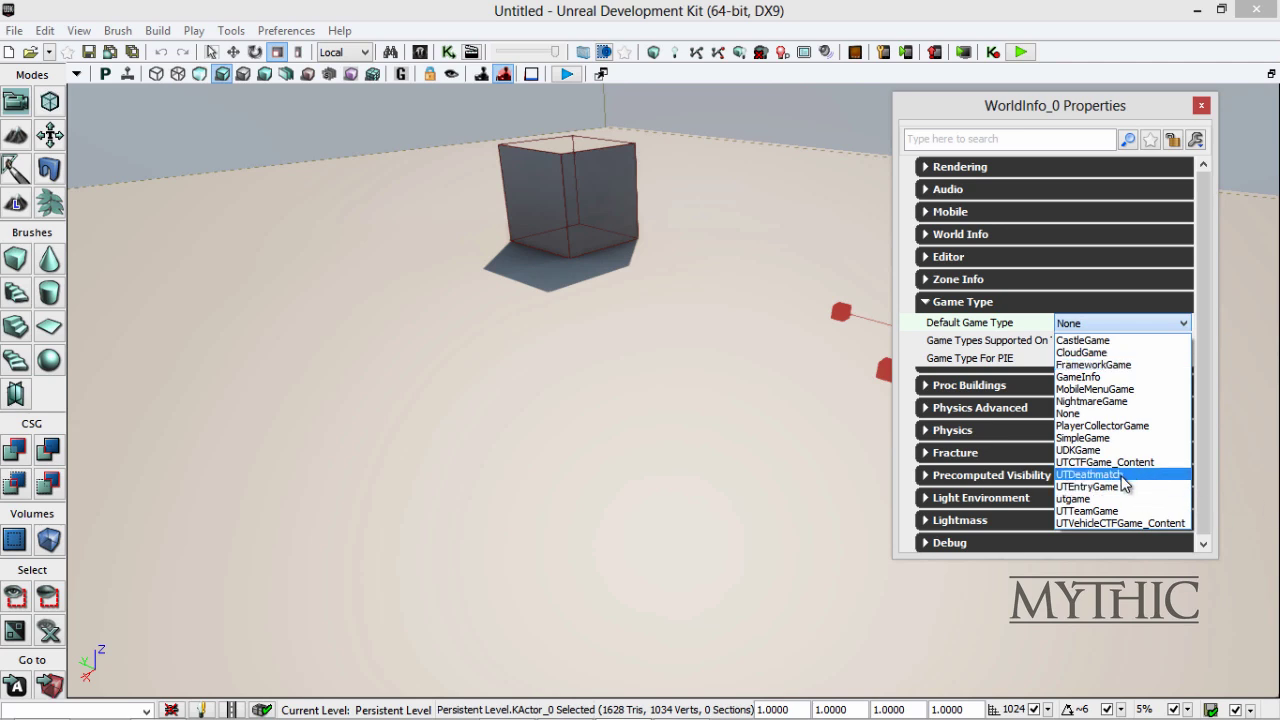
pyautogui.click(1113, 401)
pyautogui.click(1102, 360)
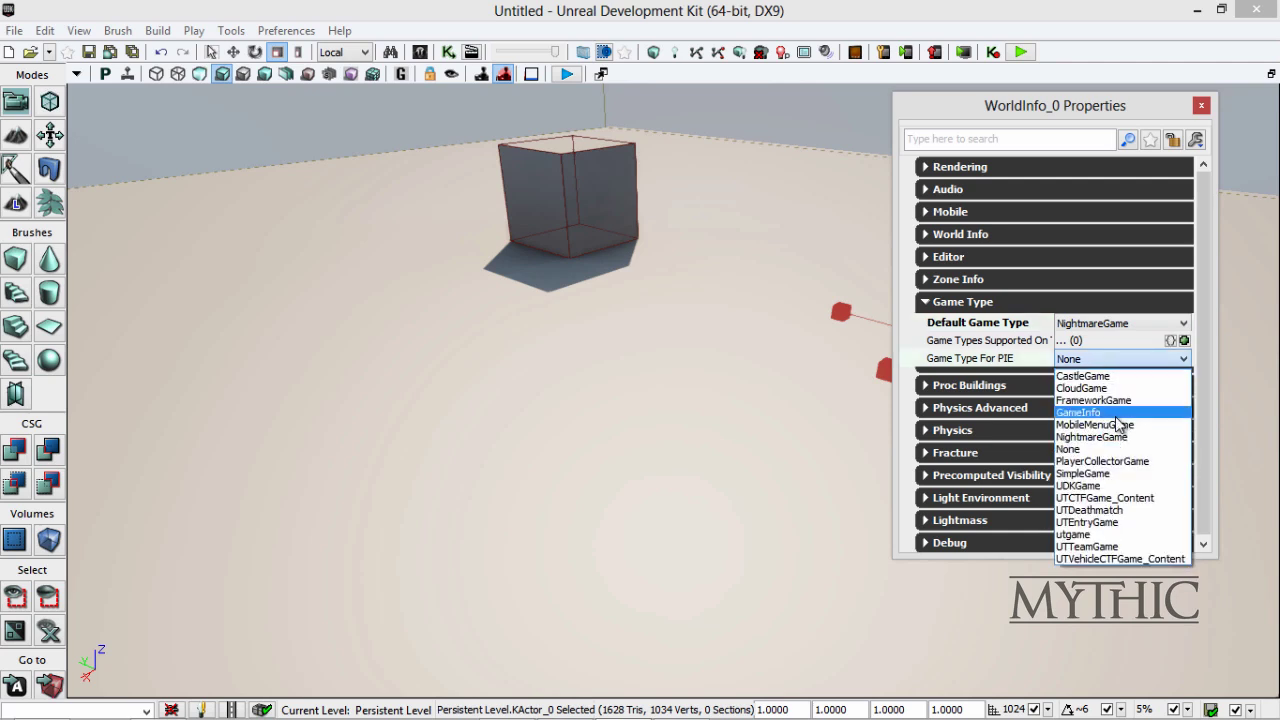
pyautogui.click(1121, 439)
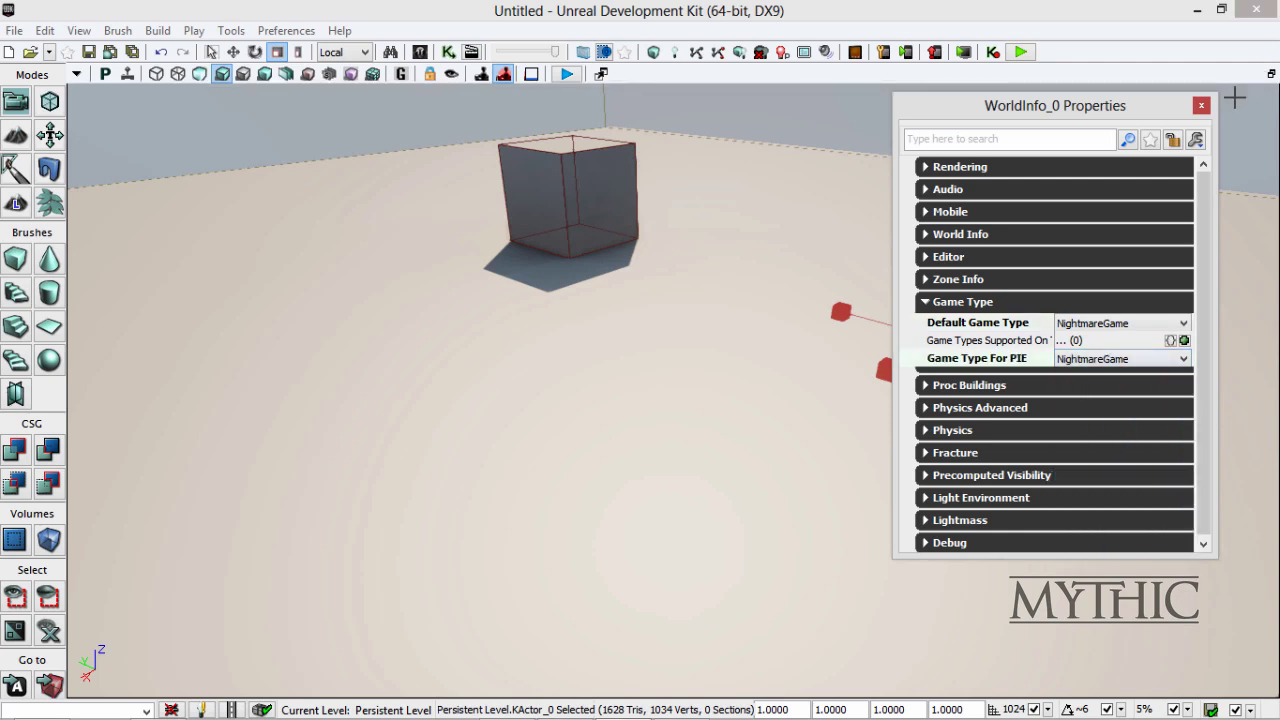
pyautogui.moveTo(1278, 2)
pyautogui.click(1201, 105)
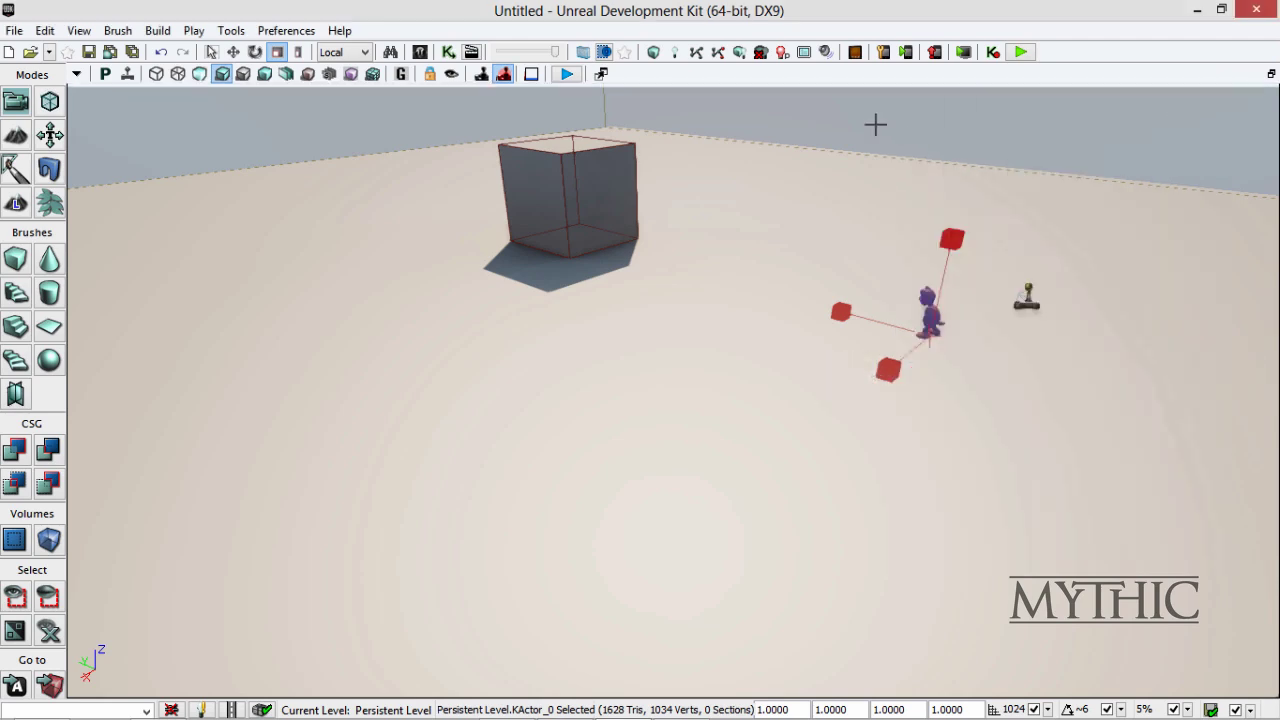
# Step: Reopen Kismet and add a second command, ChangeSize 1.5, to the Console Command action
pyautogui.click(447, 52)
pyautogui.moveTo(714, 389); pyautogui.dragTo(881, 340)
pyautogui.rightClick(583, 278)
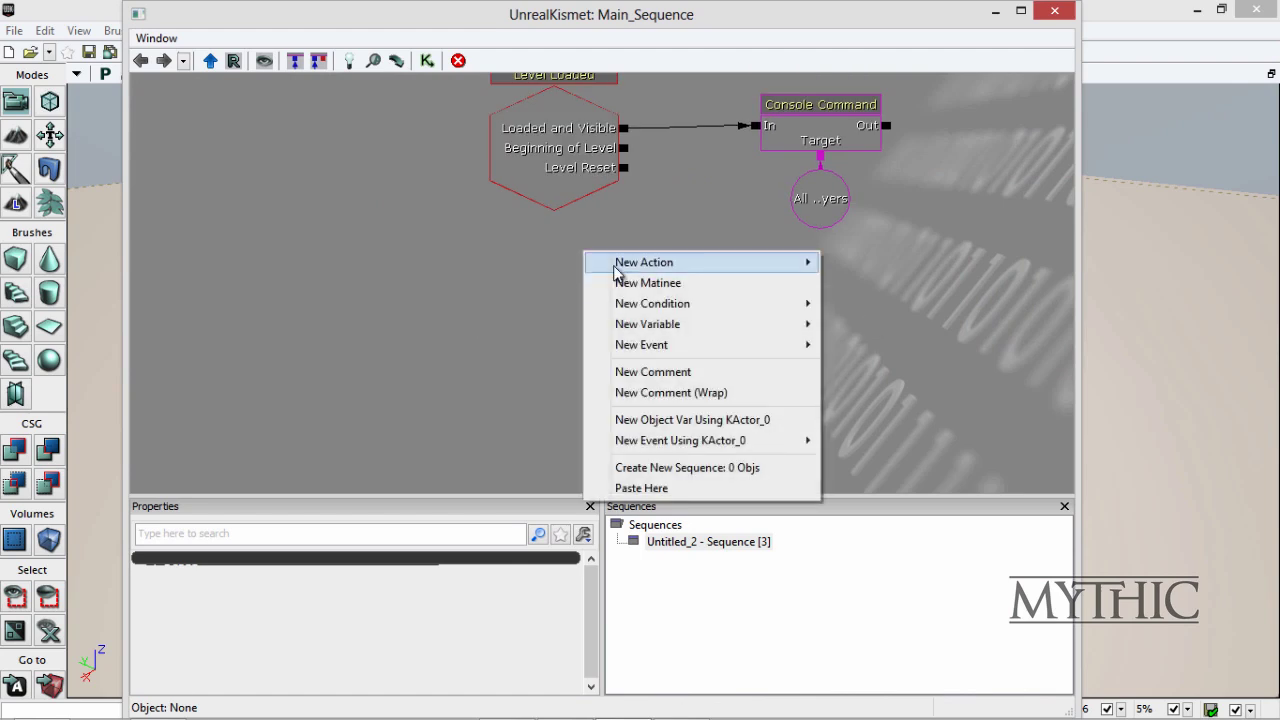
pyautogui.moveTo(613, 268)
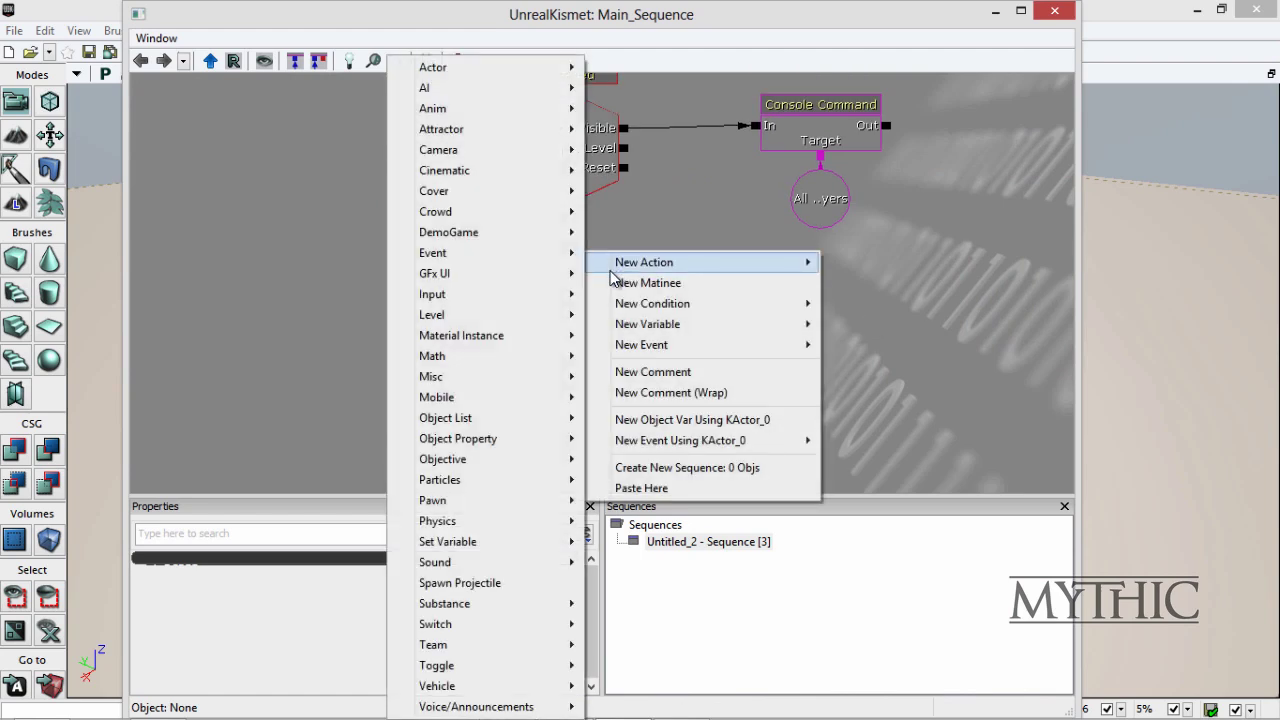
pyautogui.click(834, 127)
pyautogui.click(834, 127)
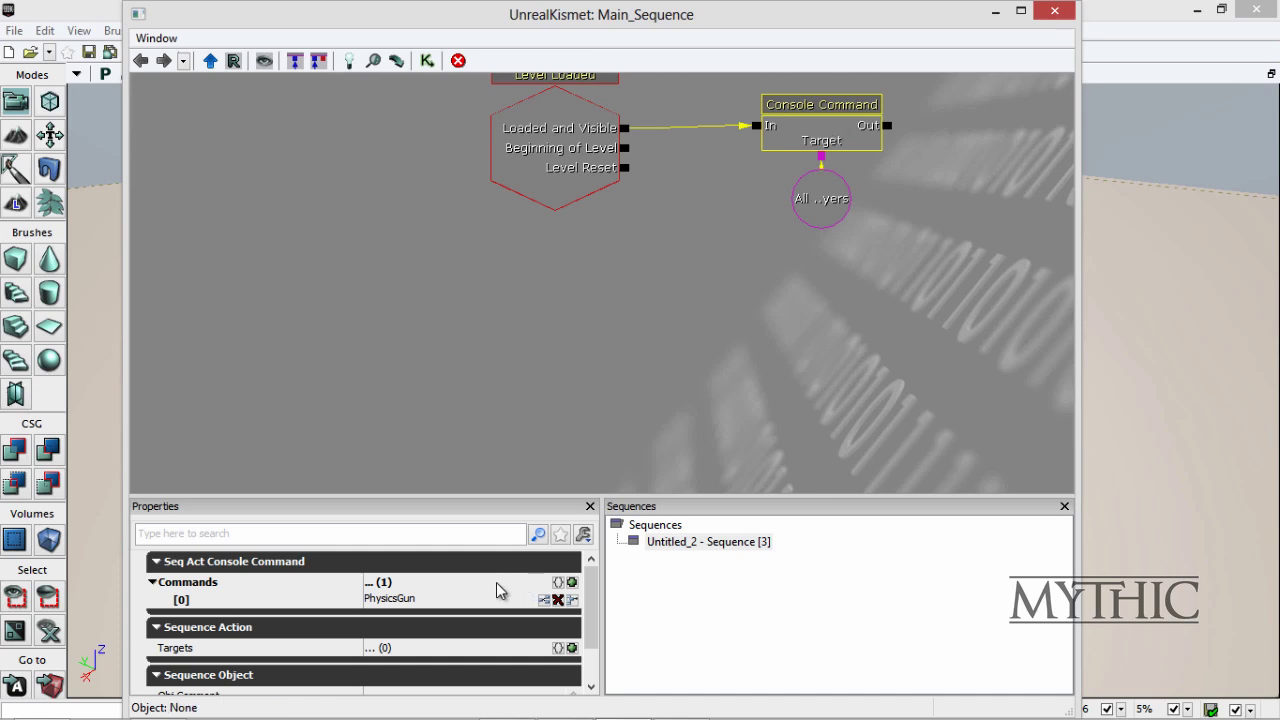
pyautogui.click(571, 582)
pyautogui.click(505, 614)
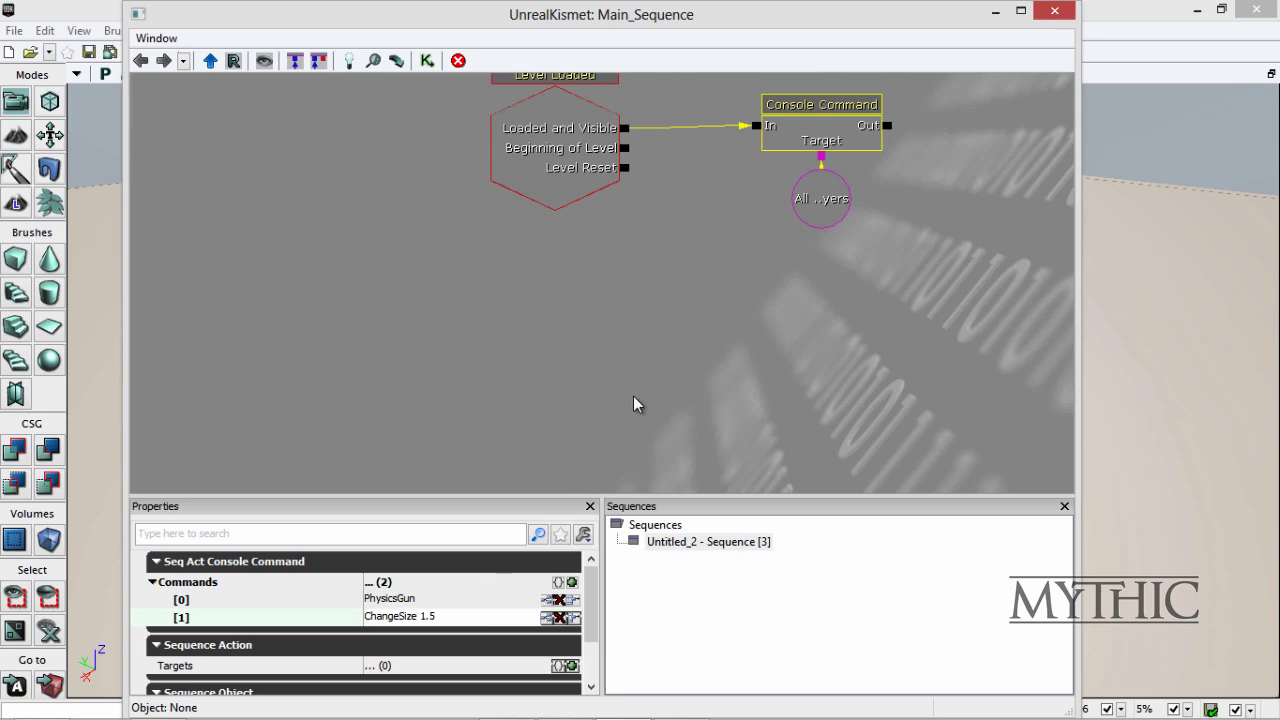
pyautogui.click(818, 256)
pyautogui.click(851, 124)
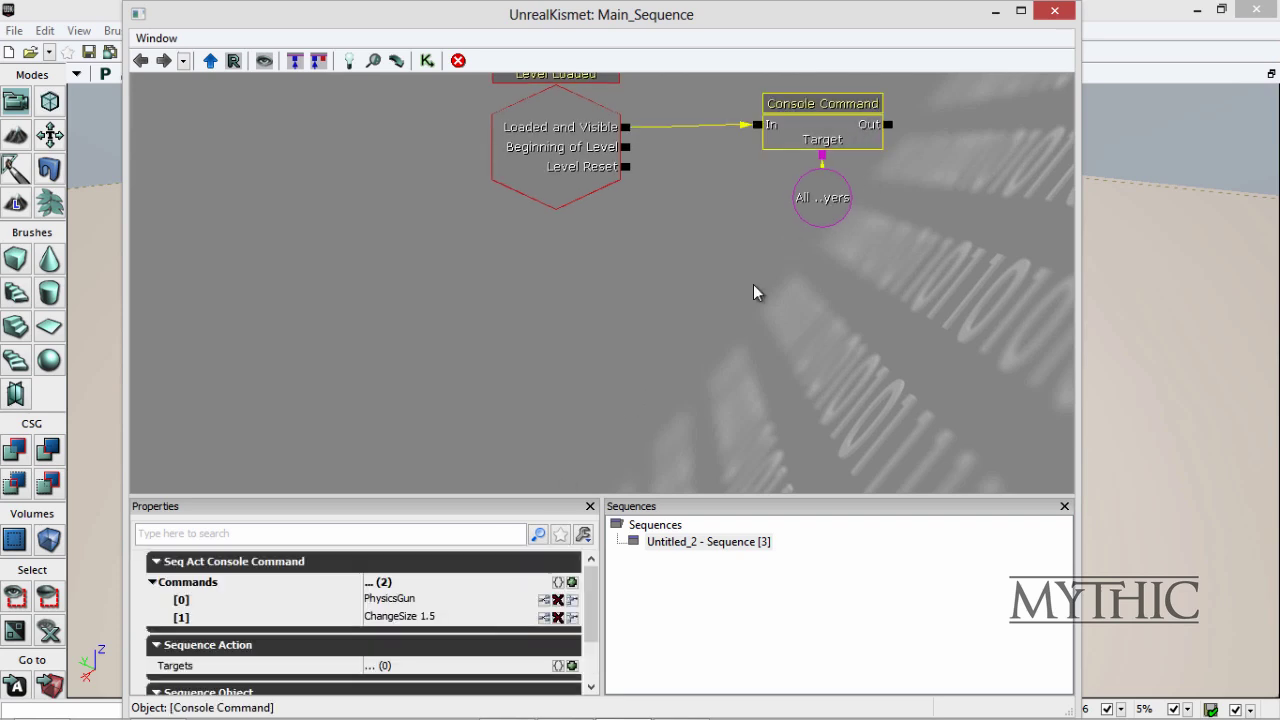
pyautogui.click(395, 616)
pyautogui.click(666, 329)
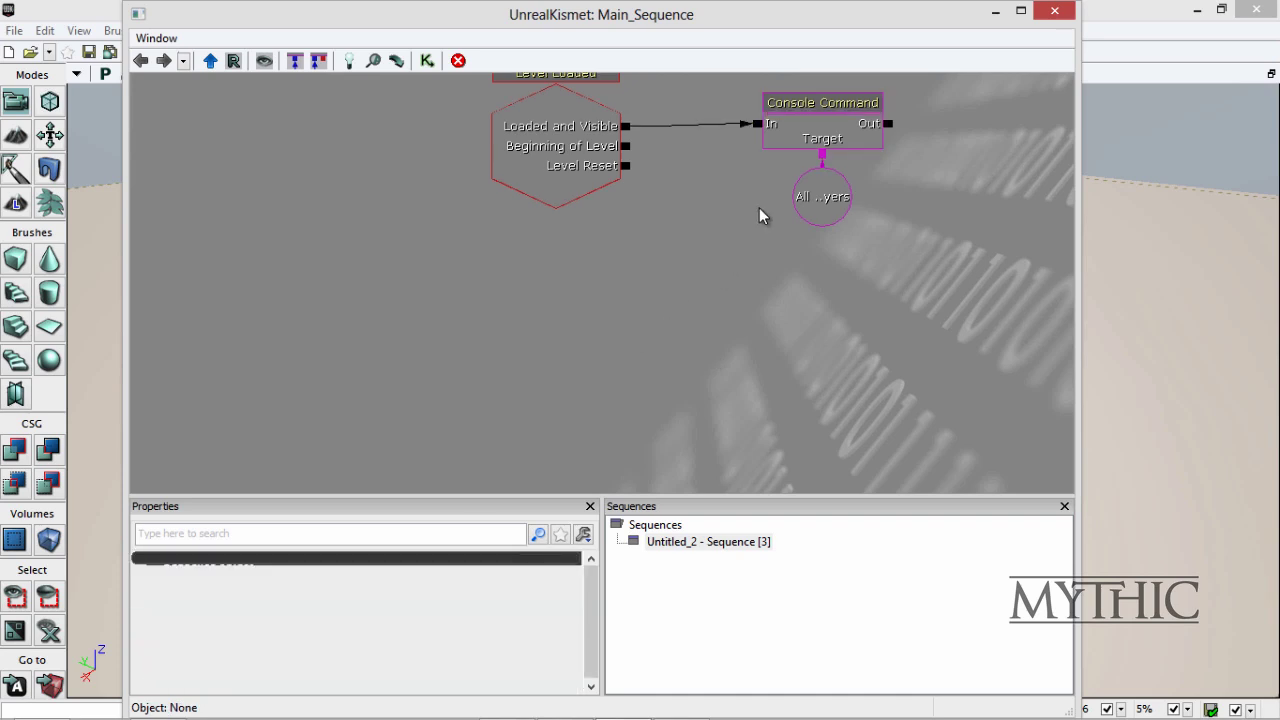
pyautogui.click(851, 117)
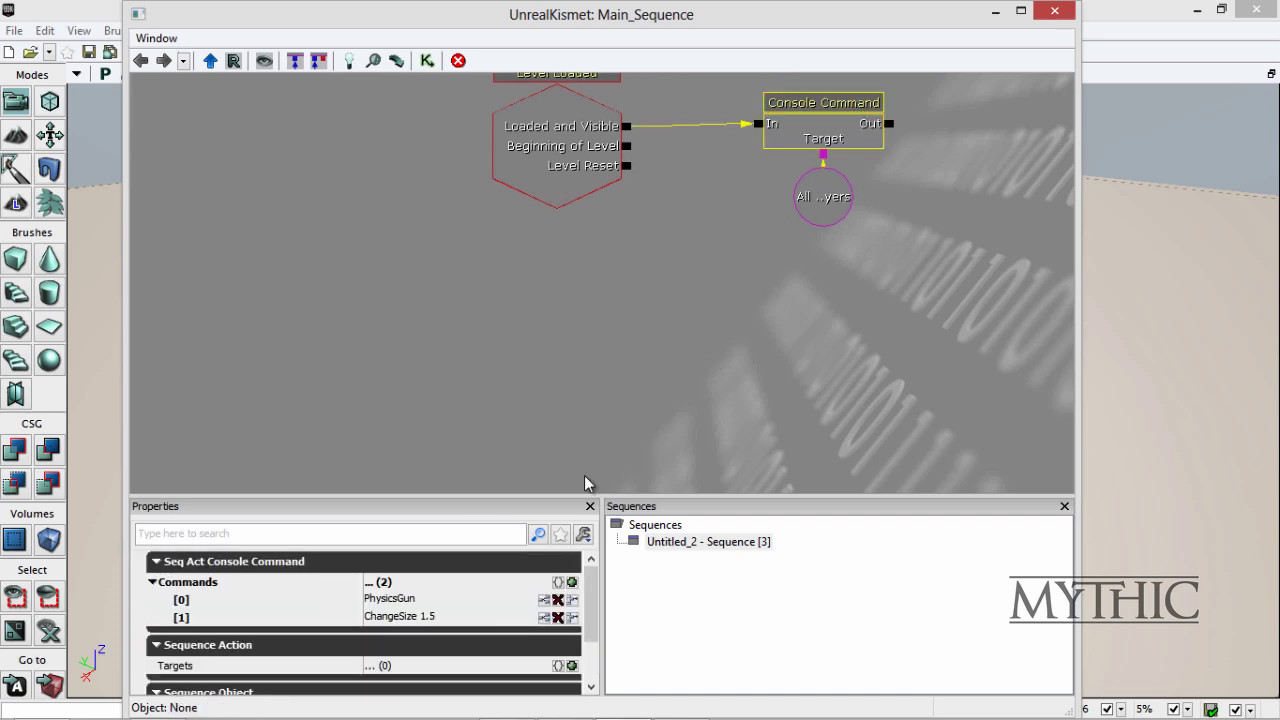
# Step: Move the Console Command and its All Players variable together higher up, leaving free space beside the Level Loaded event
pyautogui.moveTo(913, 174); pyautogui.dragTo(874, 237)
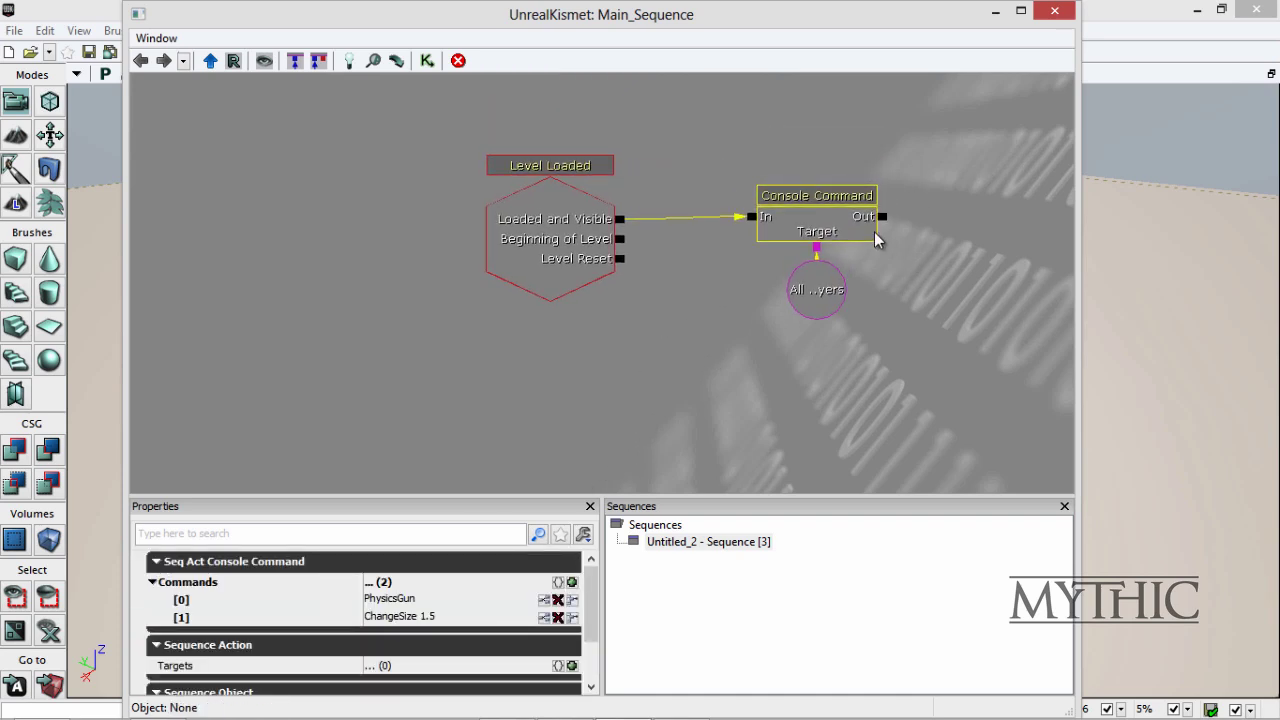
pyautogui.click(820, 288)
pyautogui.keyDown('ctrl'); pyautogui.moveTo(829, 175); pyautogui.dragTo(803, 94); pyautogui.keyUp('ctrl')
pyautogui.moveTo(764, 322); pyautogui.dragTo(752, 232)
# Step: Add a Toggle HUD action beside Level Loaded and connect Loaded and Visible to its Hide input
pyautogui.rightClick(753, 209)
pyautogui.moveTo(826, 224)
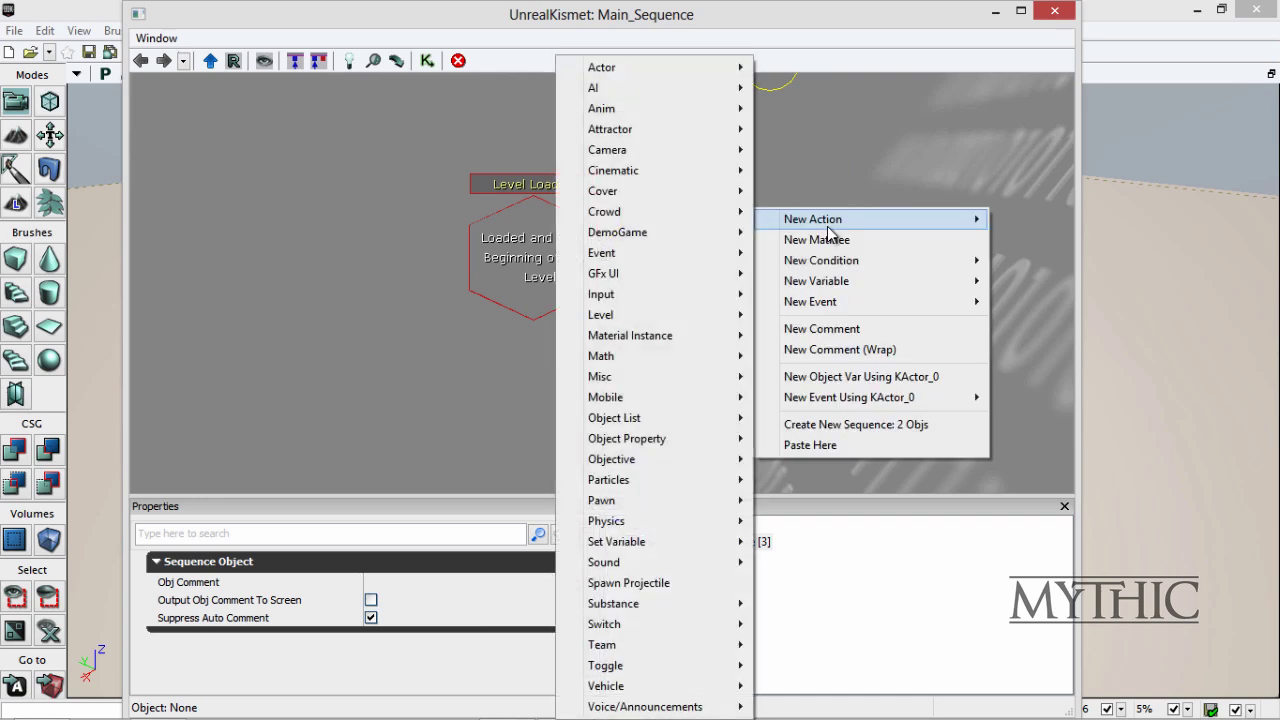
pyautogui.moveTo(657, 457)
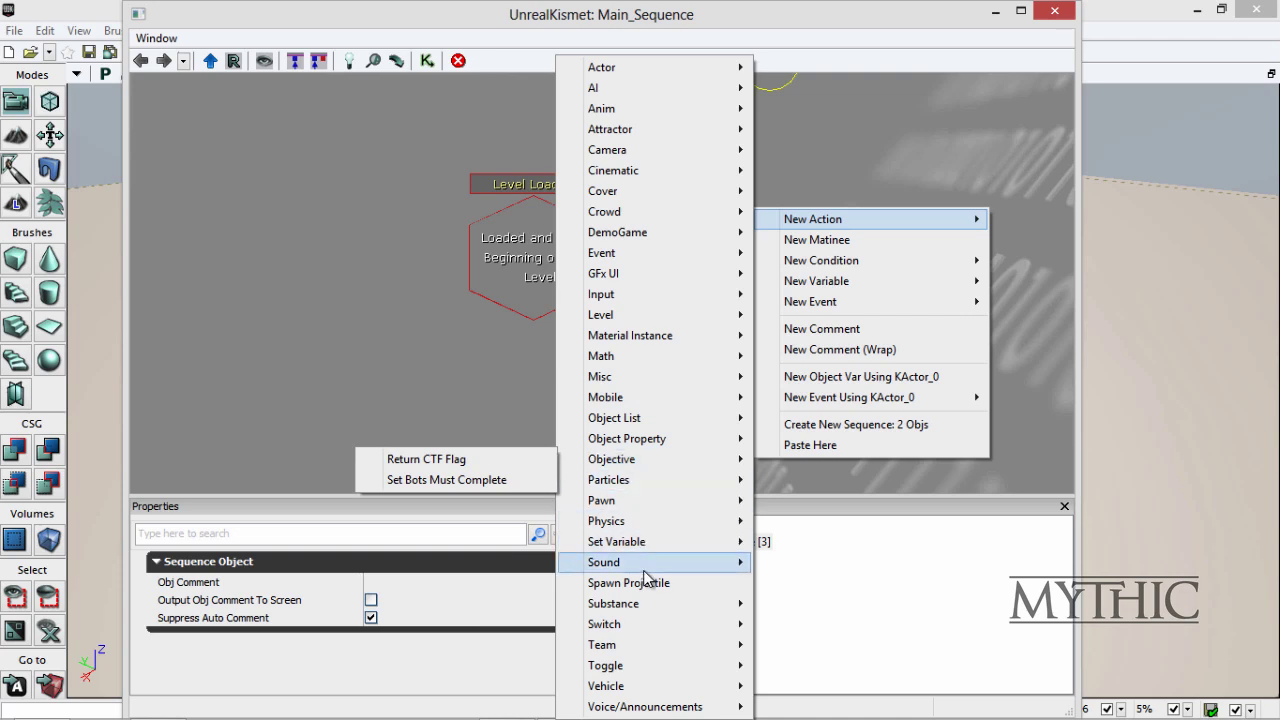
pyautogui.moveTo(658, 671)
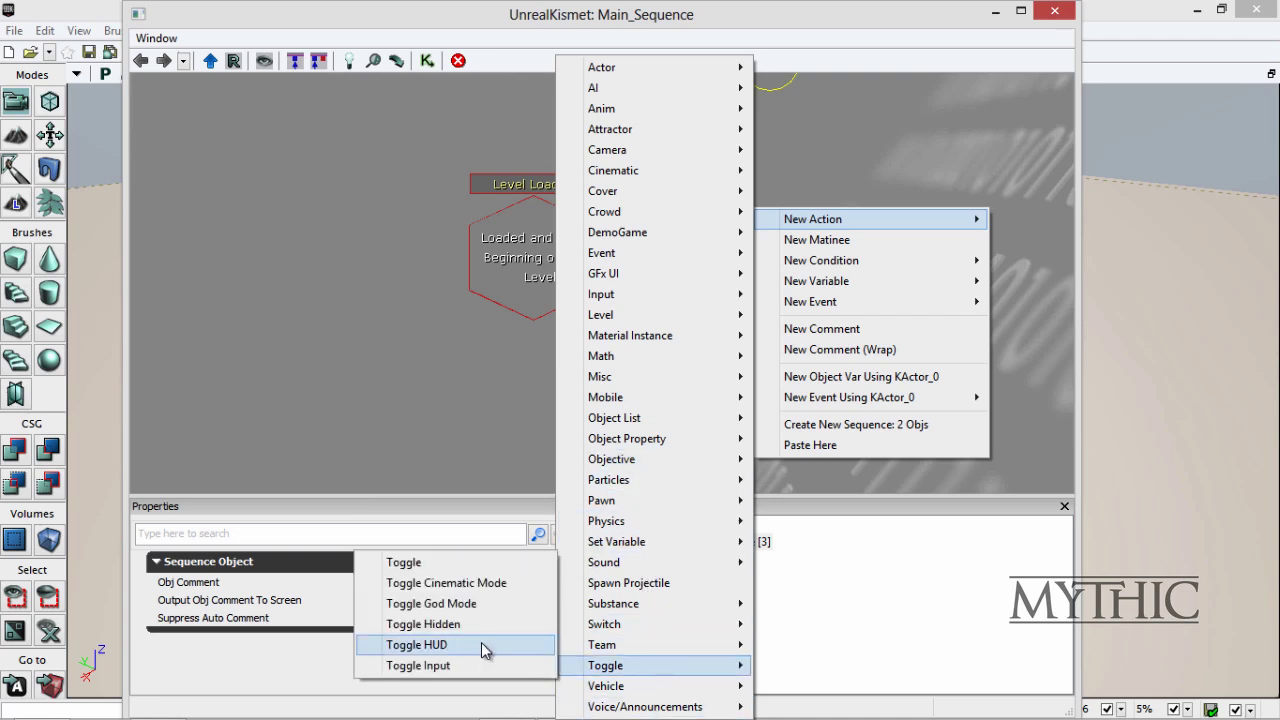
pyautogui.click(480, 642)
pyautogui.moveTo(763, 257); pyautogui.dragTo(748, 235)
pyautogui.click(601, 240)
pyautogui.moveTo(600, 241); pyautogui.dragTo(727, 257)
# Step: Add a Player Spawned event to the Kismet sequence in the empty space above Level Loaded
pyautogui.moveTo(726, 213); pyautogui.dragTo(852, 386)
pyautogui.rightClick(589, 191)
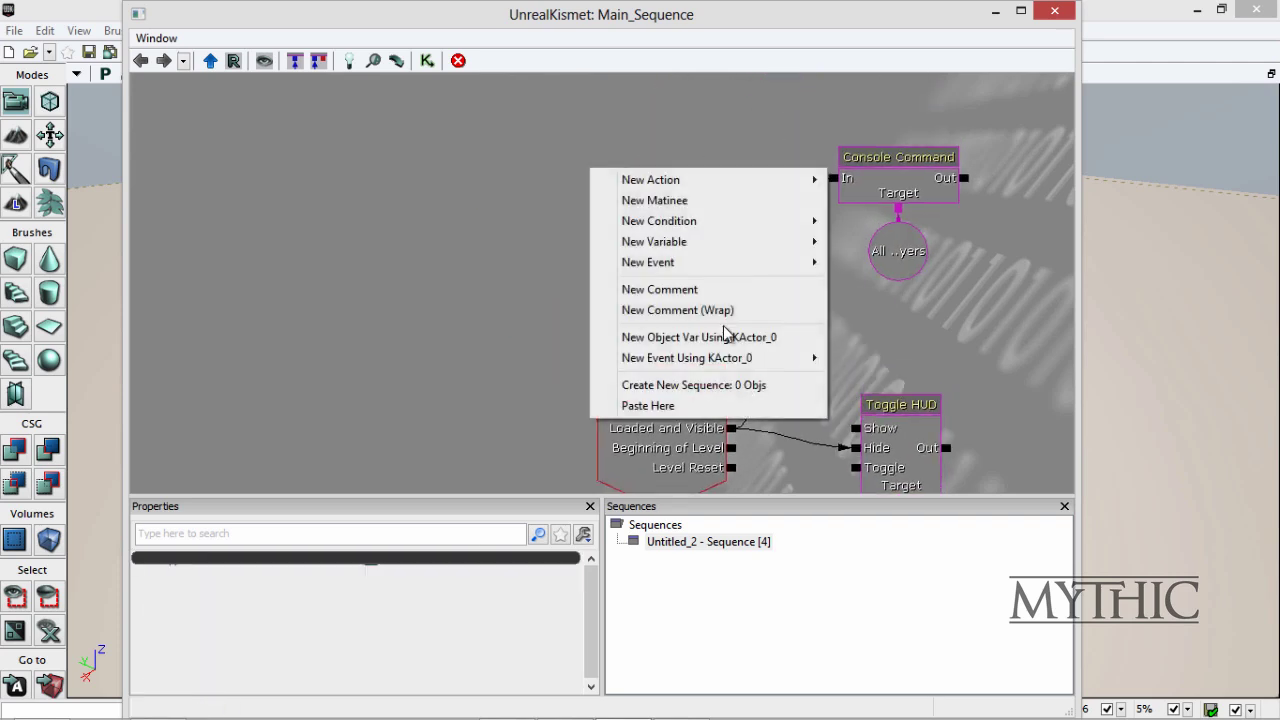
pyautogui.moveTo(703, 264)
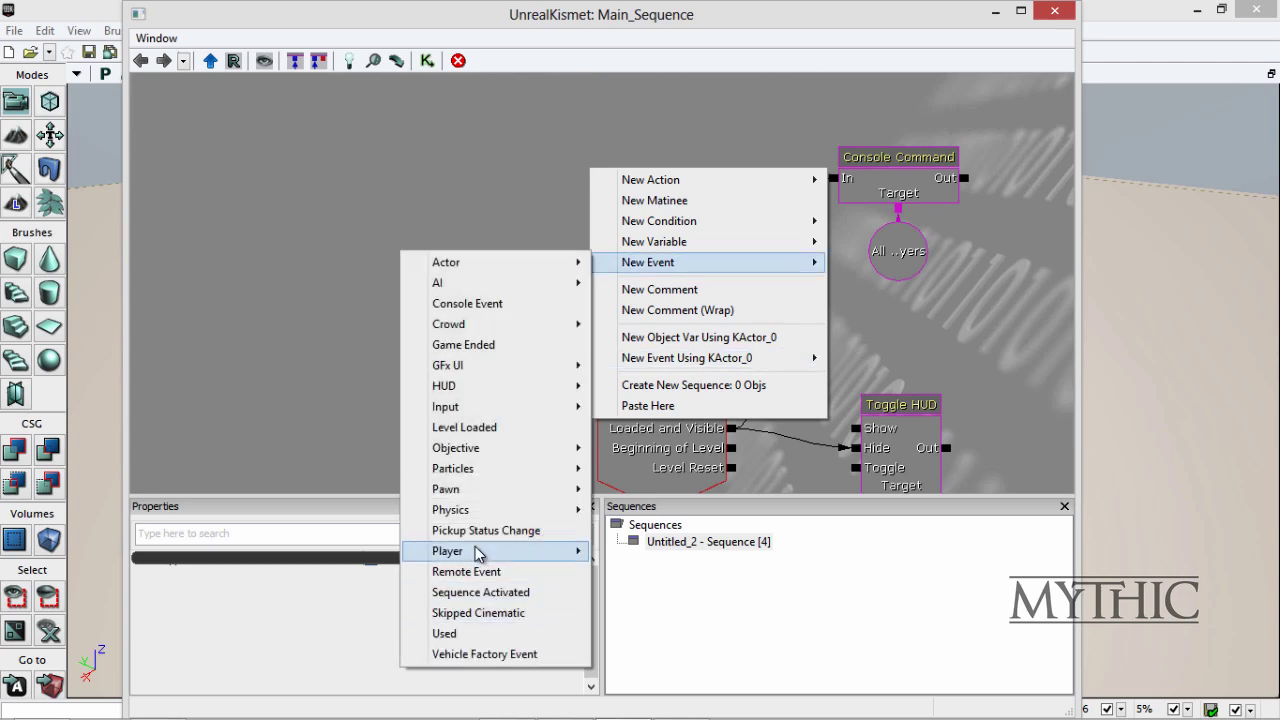
pyautogui.moveTo(471, 551)
pyautogui.click(311, 551)
# Step: Connect the Out of Player Spawned to the Console Command's In and the Toggle HUD's Hide input
pyautogui.keyDown('ctrl'); pyautogui.moveTo(656, 264); pyautogui.dragTo(889, 156); pyautogui.keyUp('ctrl')
pyautogui.moveTo(737, 208); pyautogui.dragTo(912, 425)
pyautogui.moveTo(995, 303); pyautogui.dragTo(853, 225)
pyautogui.moveTo(815, 405); pyautogui.dragTo(813, 155)
pyautogui.moveTo(931, 186); pyautogui.dragTo(817, 323)
pyautogui.click(1262, 520)
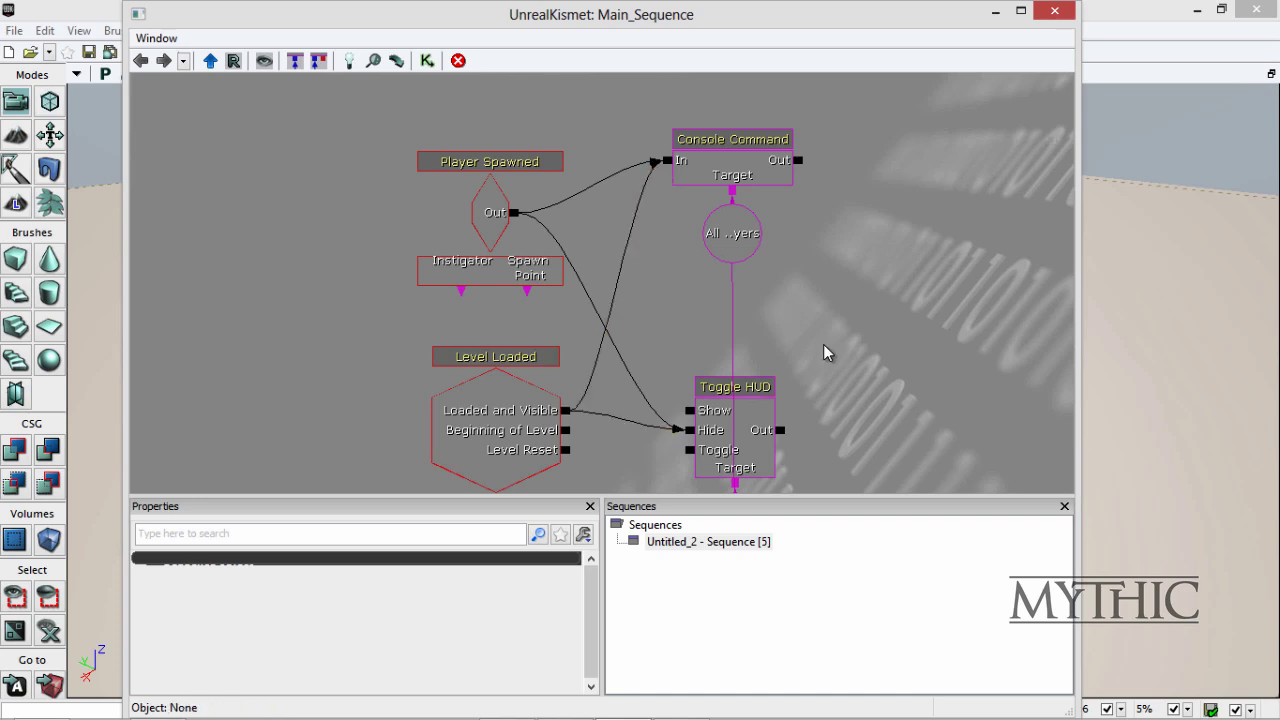
pyautogui.moveTo(929, 301); pyautogui.dragTo(894, 257)
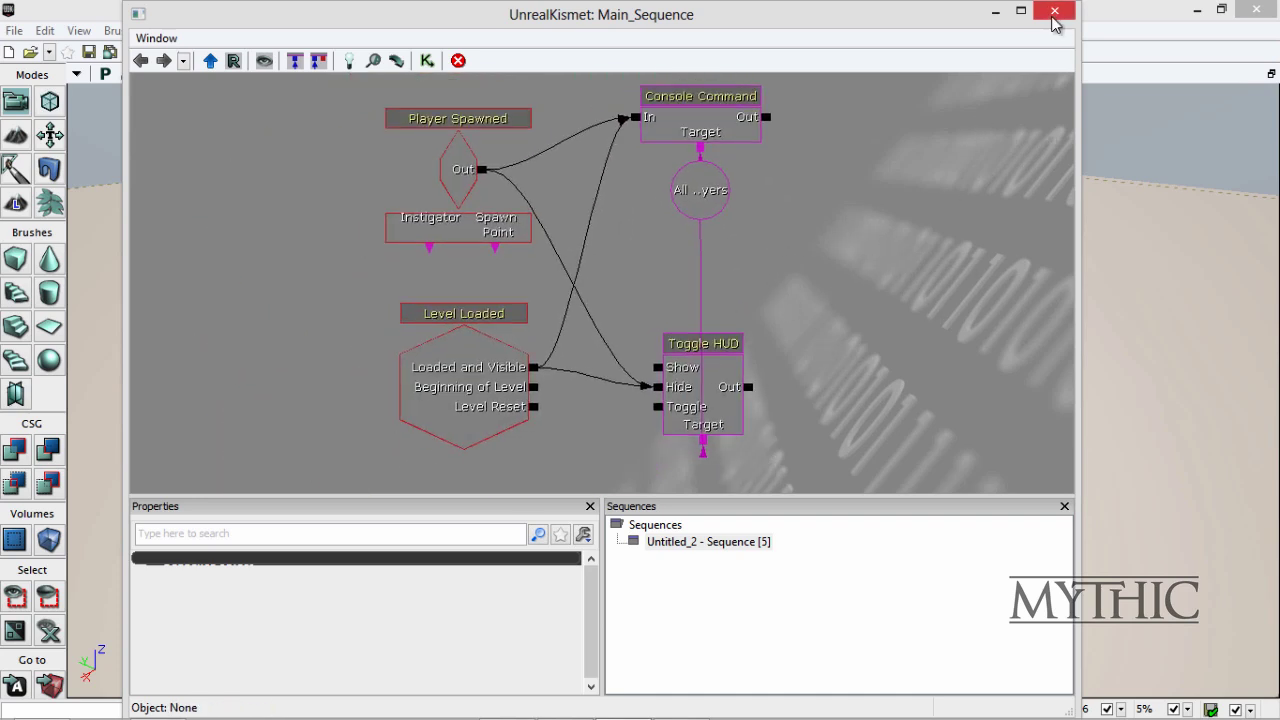
pyautogui.moveTo(906, 197)
pyautogui.mouseDown()
pyautogui.moveTo(932, 169)
pyautogui.moveTo(919, 206)
pyautogui.mouseUp()
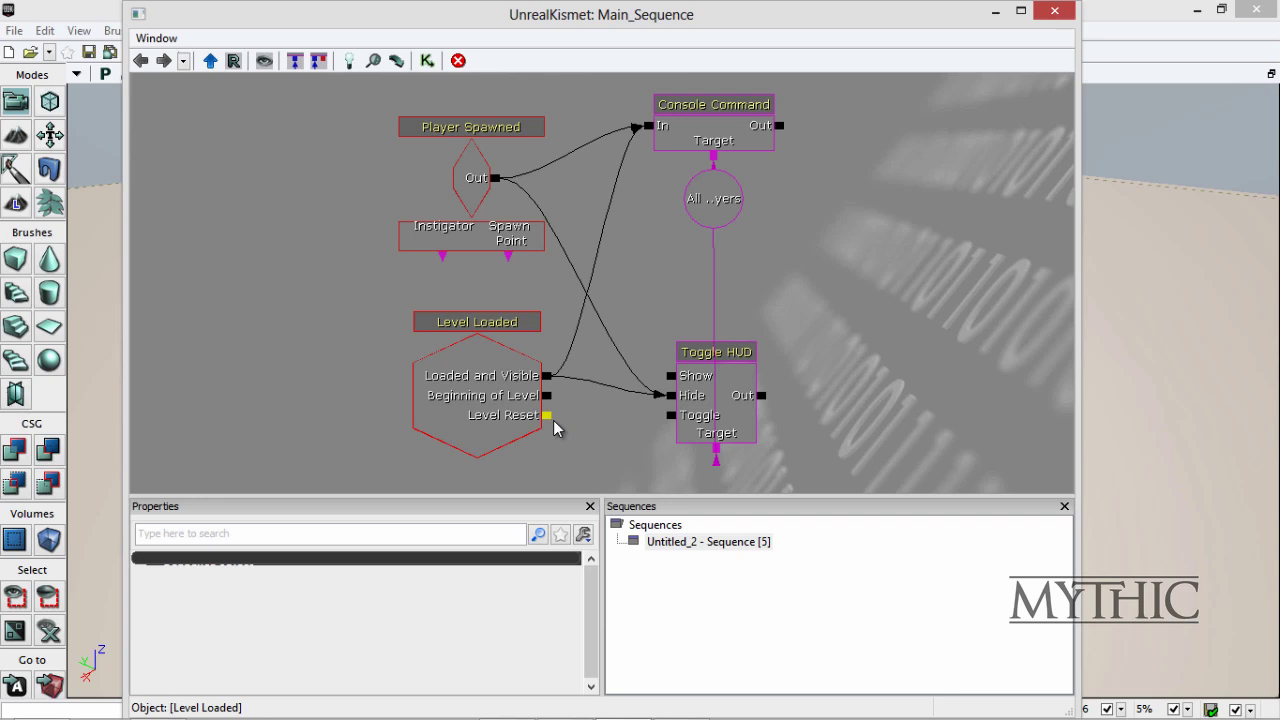
# Step: Leave Kismet and build the level's lighting at Production quality without Lightmass, closing the map check
pyautogui.click(1055, 11)
pyautogui.moveTo(838, 302)
pyautogui.mouseDown(button='right')
pyautogui.moveTo(851, 289)
pyautogui.moveTo(836, 358)
pyautogui.moveTo(860, 292)
pyautogui.moveTo(849, 291)
pyautogui.mouseUp(button='right')
pyautogui.press('d')
pyautogui.press('s')
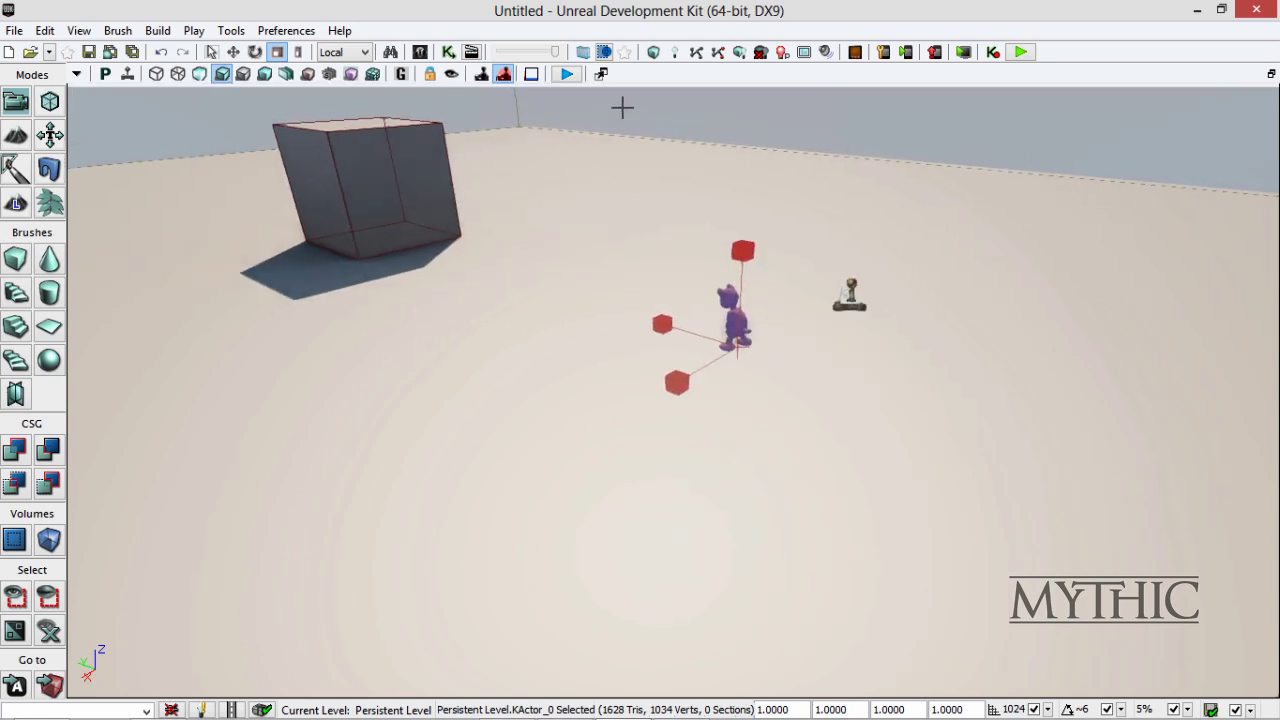
pyautogui.click(158, 30)
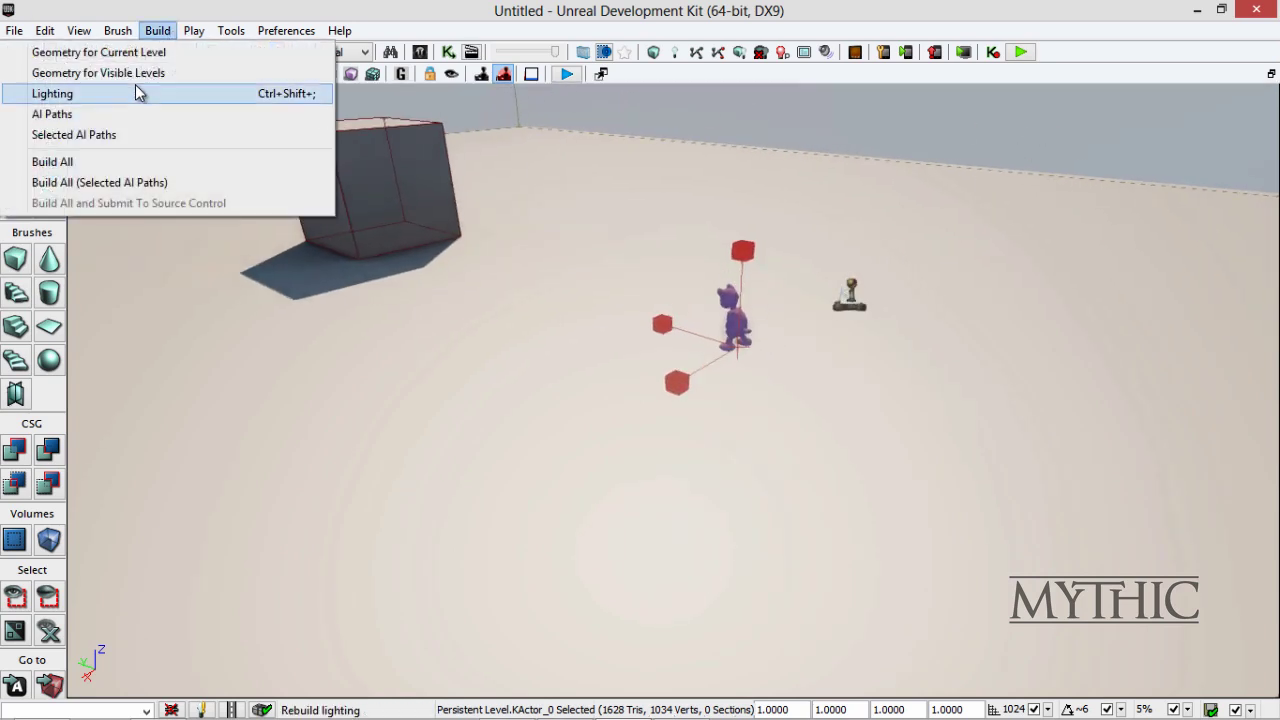
pyautogui.click(137, 92)
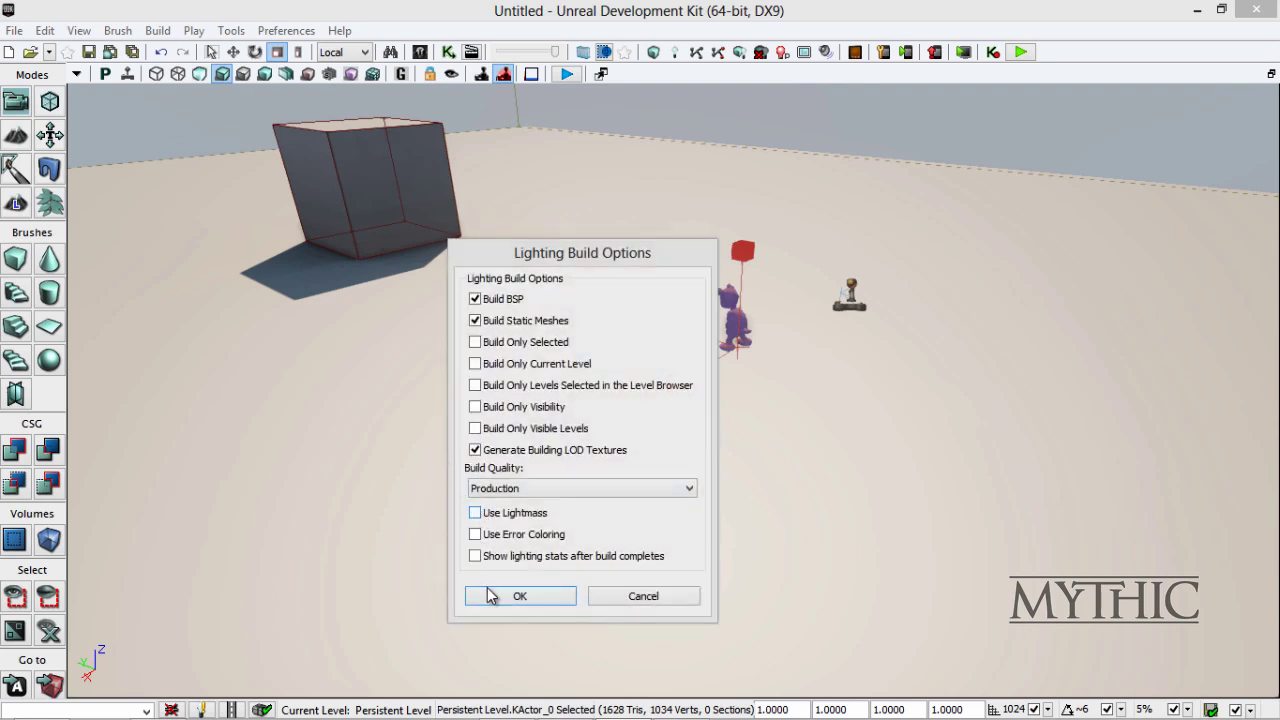
pyautogui.moveTo(566, 259); pyautogui.dragTo(614, 145)
pyautogui.click(549, 482)
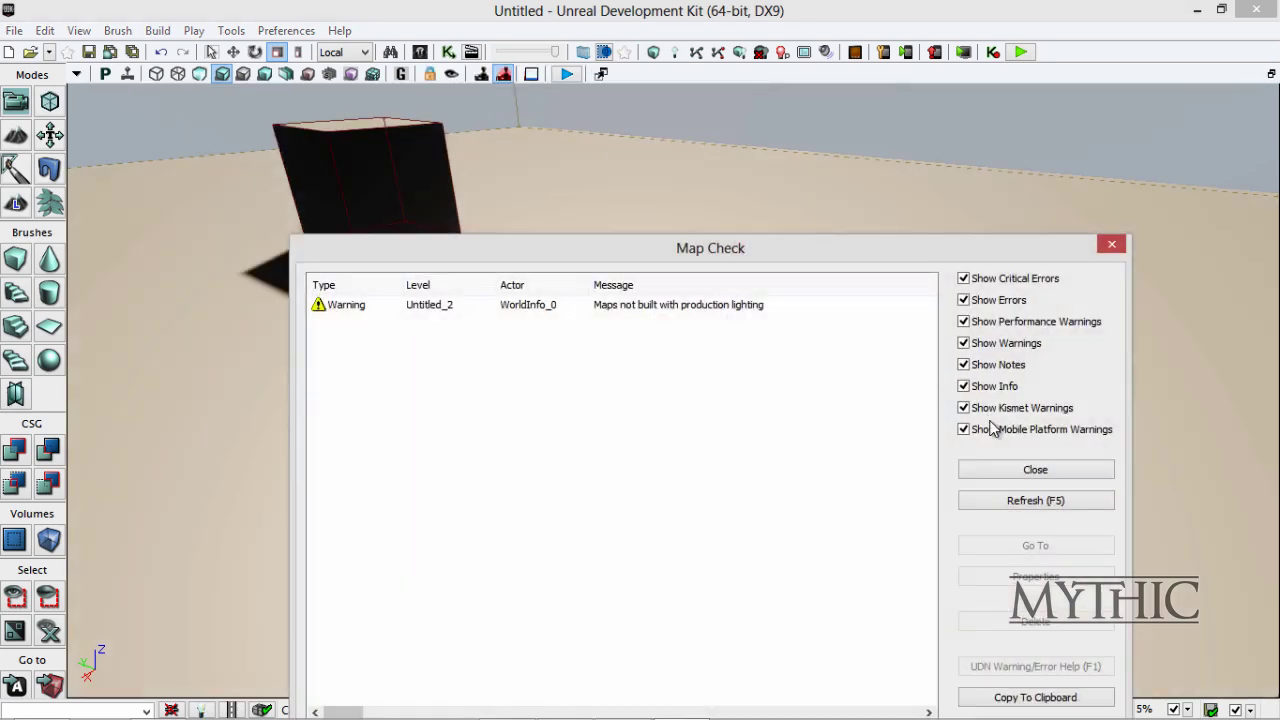
pyautogui.click(995, 468)
# Step: Play-test the level by walking and jumping around the teddy bear, and quit the preview with the console command exit
pyautogui.moveTo(708, 458); pyautogui.dragTo(799, 389, button='right')
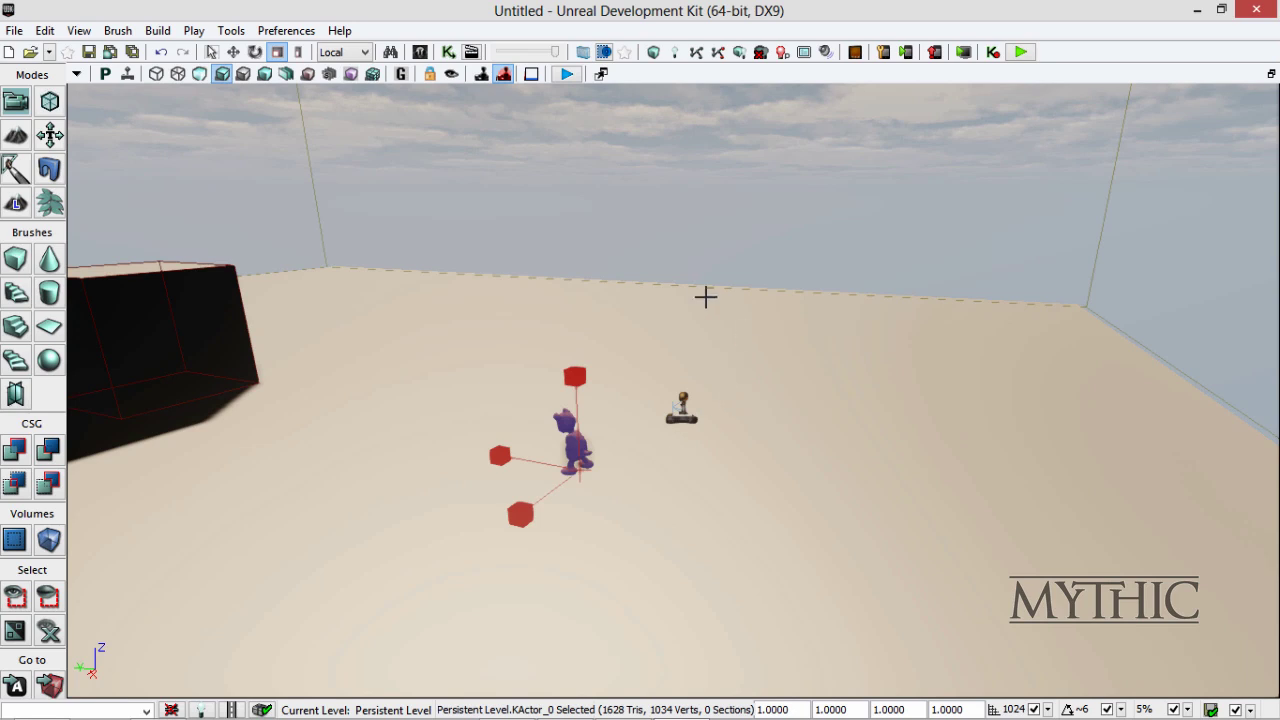
pyautogui.click(1019, 53)
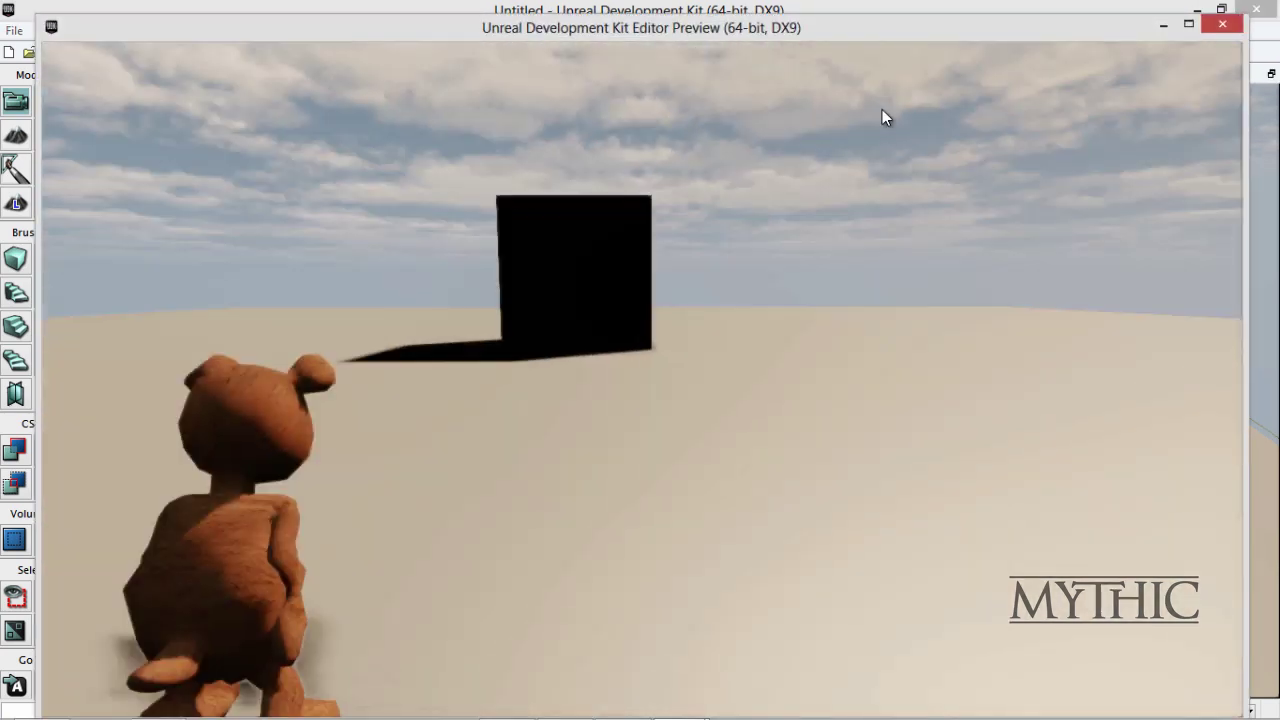
pyautogui.press('w')
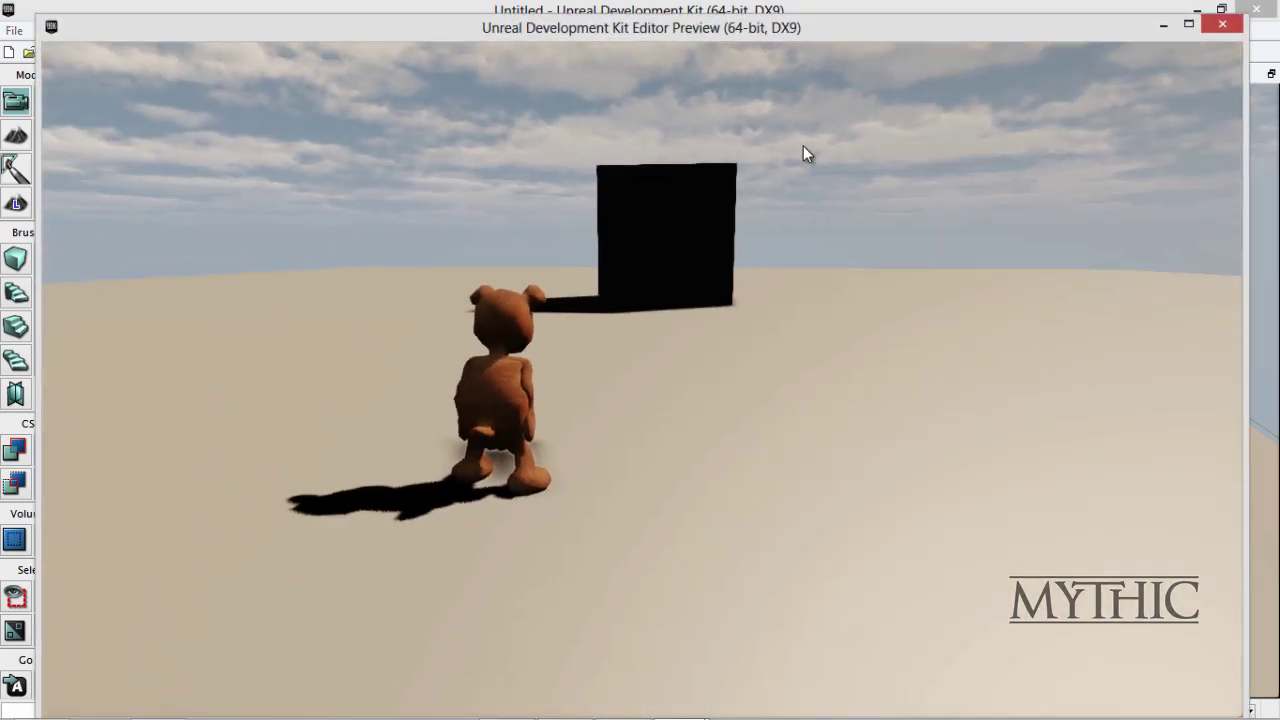
pyautogui.press('w')
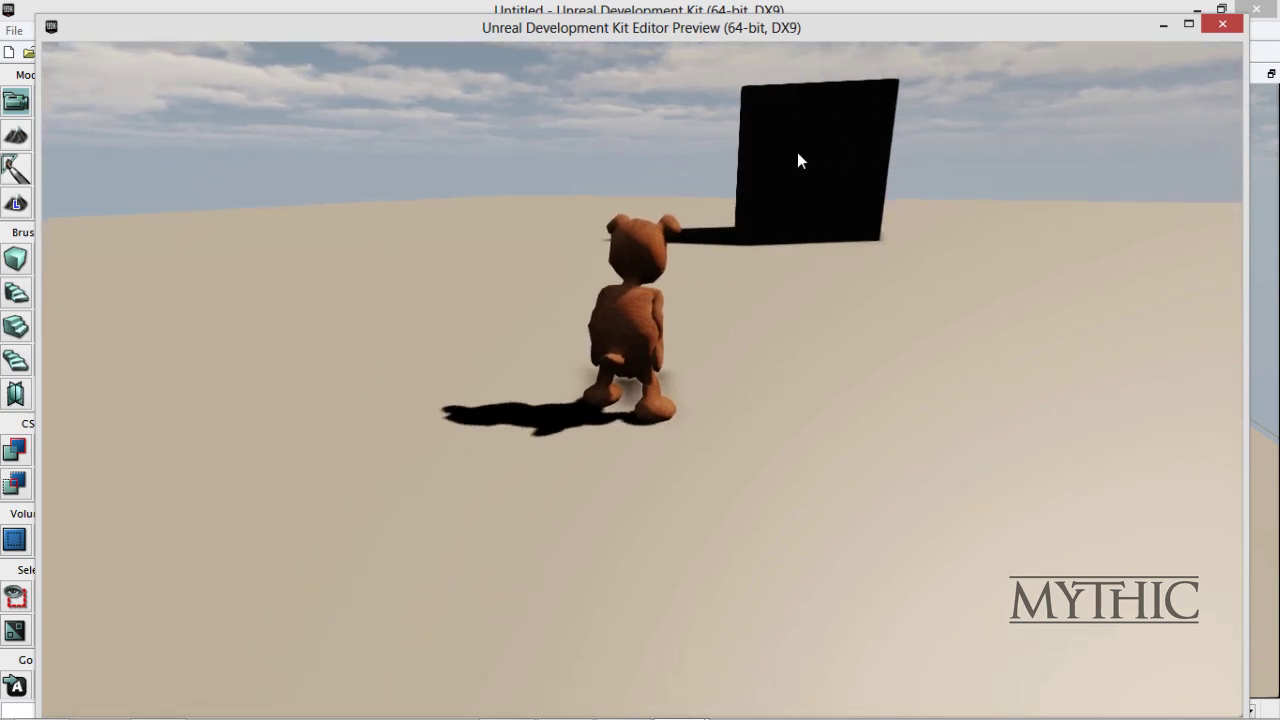
pyautogui.press('w')
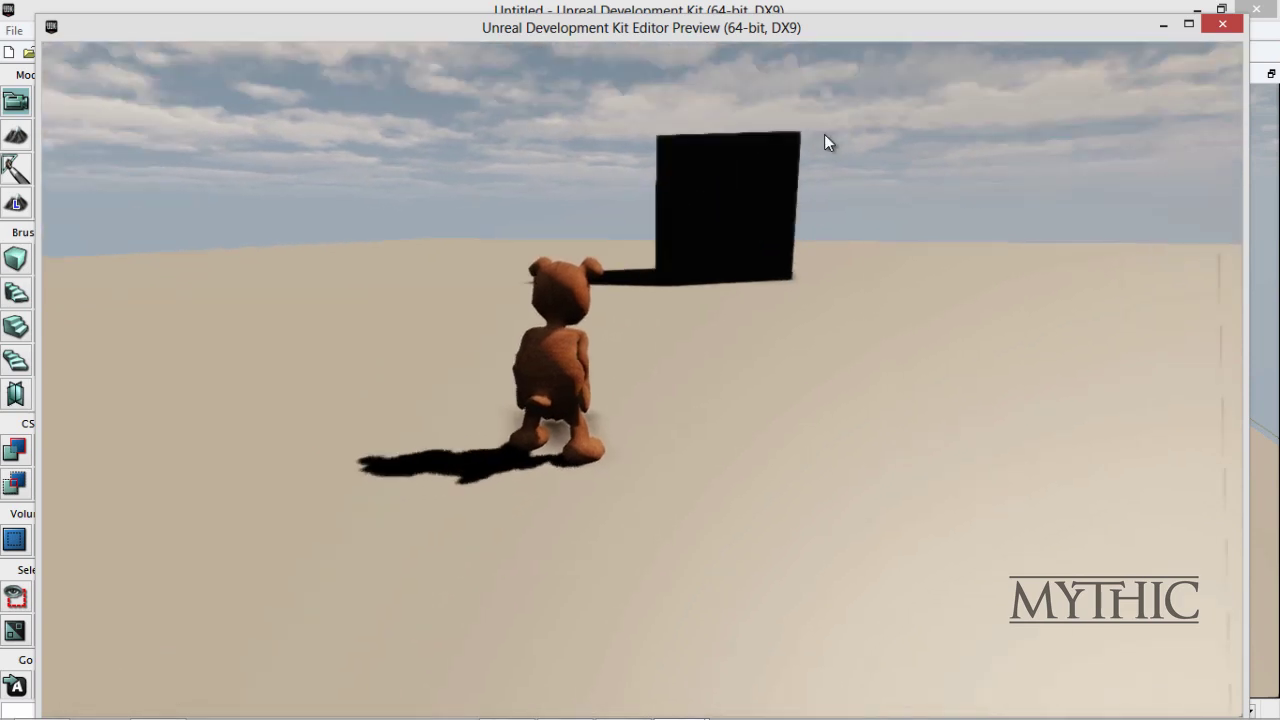
pyautogui.press('space')
pyautogui.press('w')
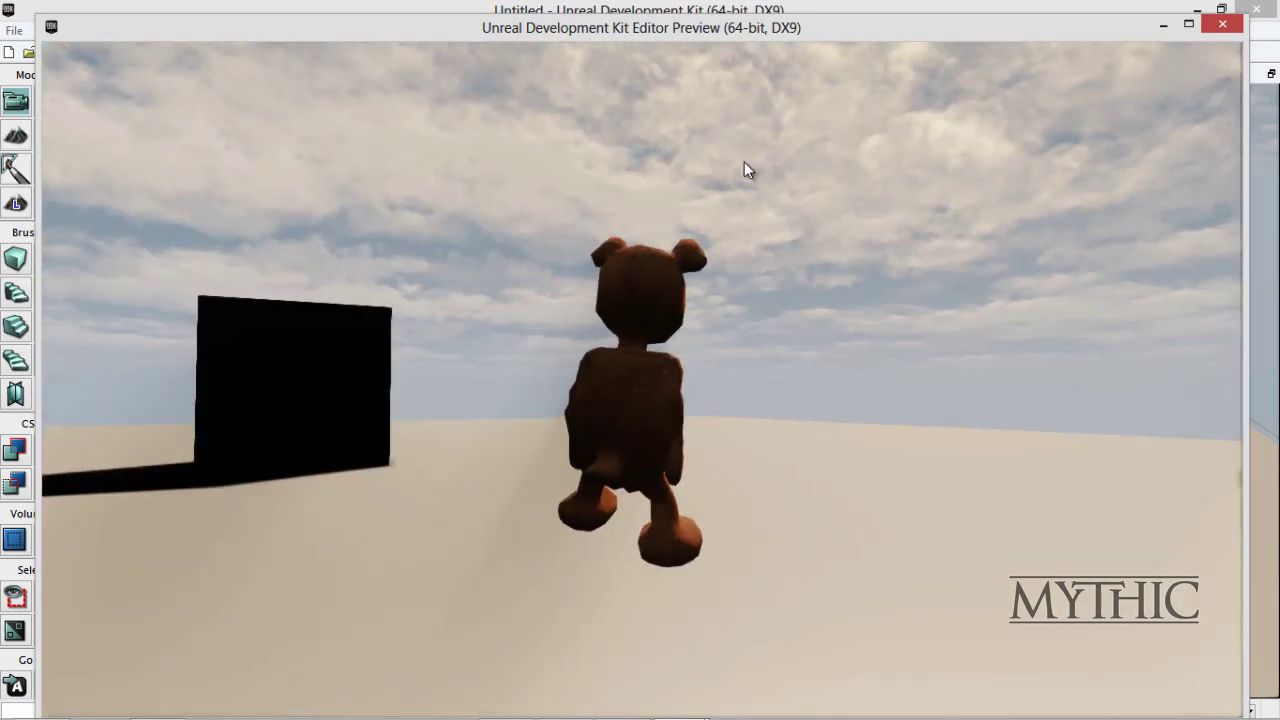
pyautogui.press('space')
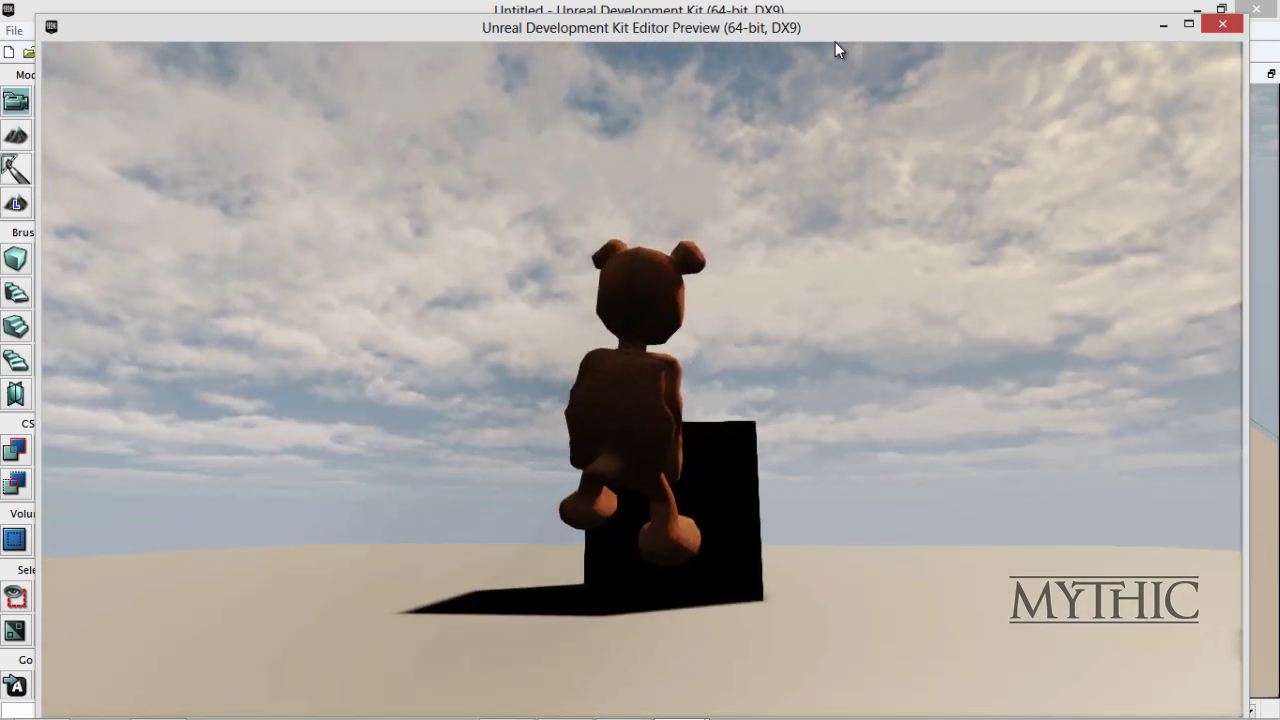
pyautogui.press('w')
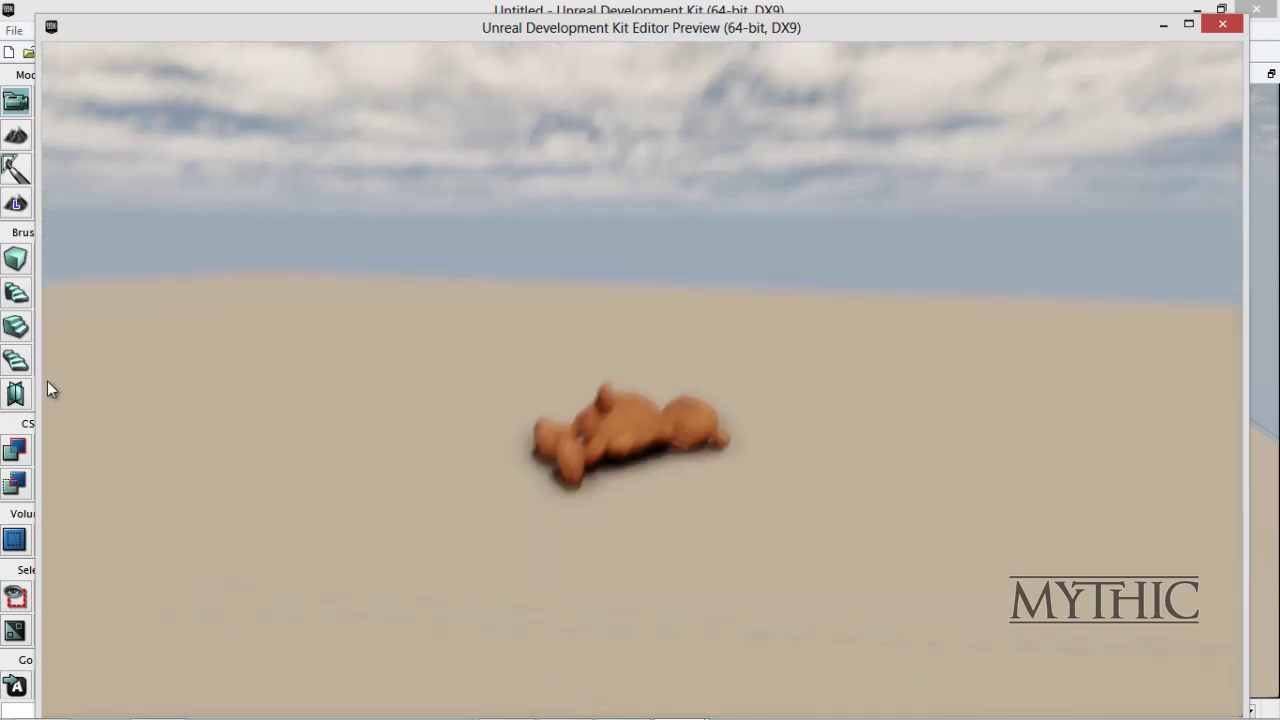
pyautogui.press('`')
pyautogui.write('exit')
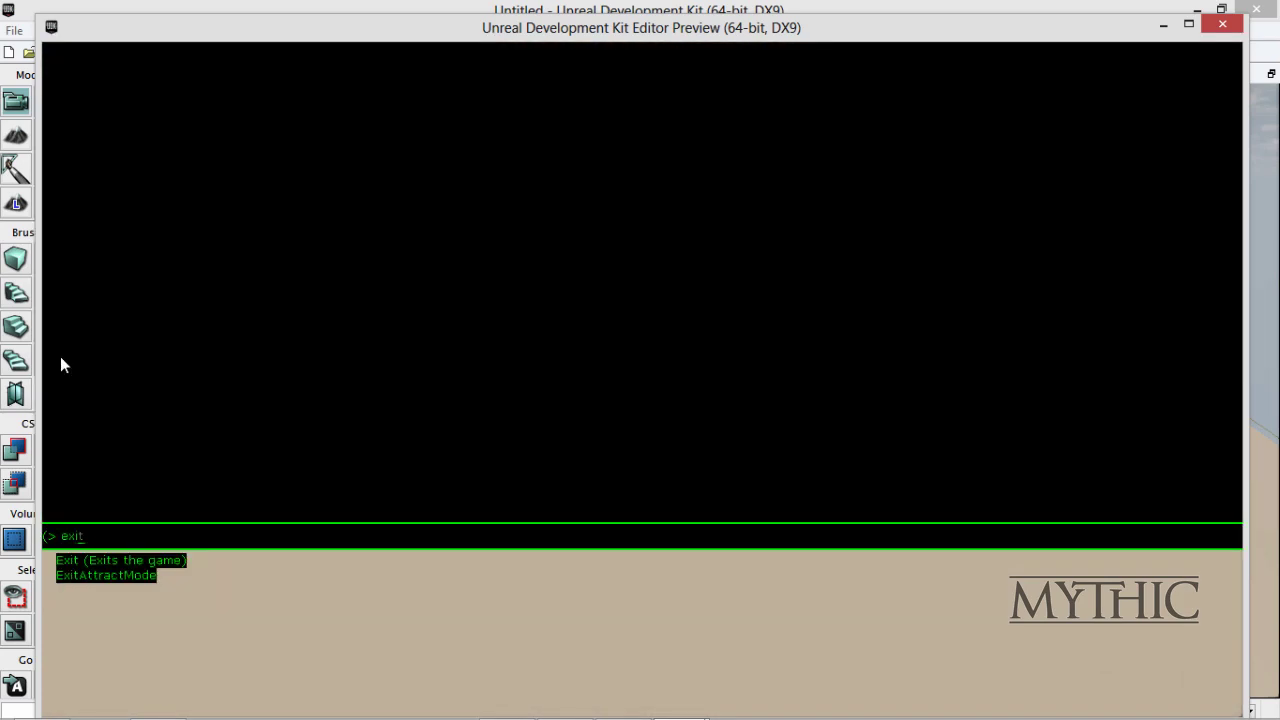
pyautogui.press('Return')
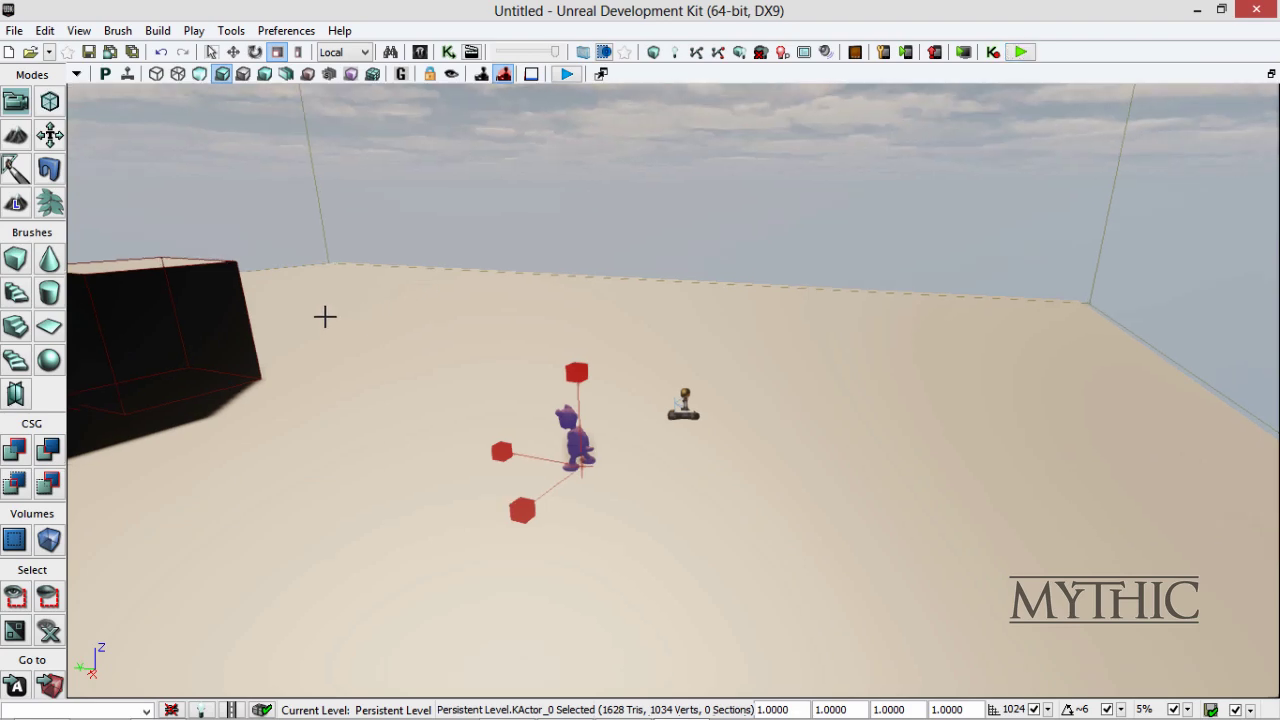
# Step: Reopen Kismet to review the sequence and locate the Give Inventory action among the Pawn actions, adding nothing before leaving Kismet
pyautogui.moveTo(319, 316); pyautogui.dragTo(400, 4, button='right')
pyautogui.click(450, 53)
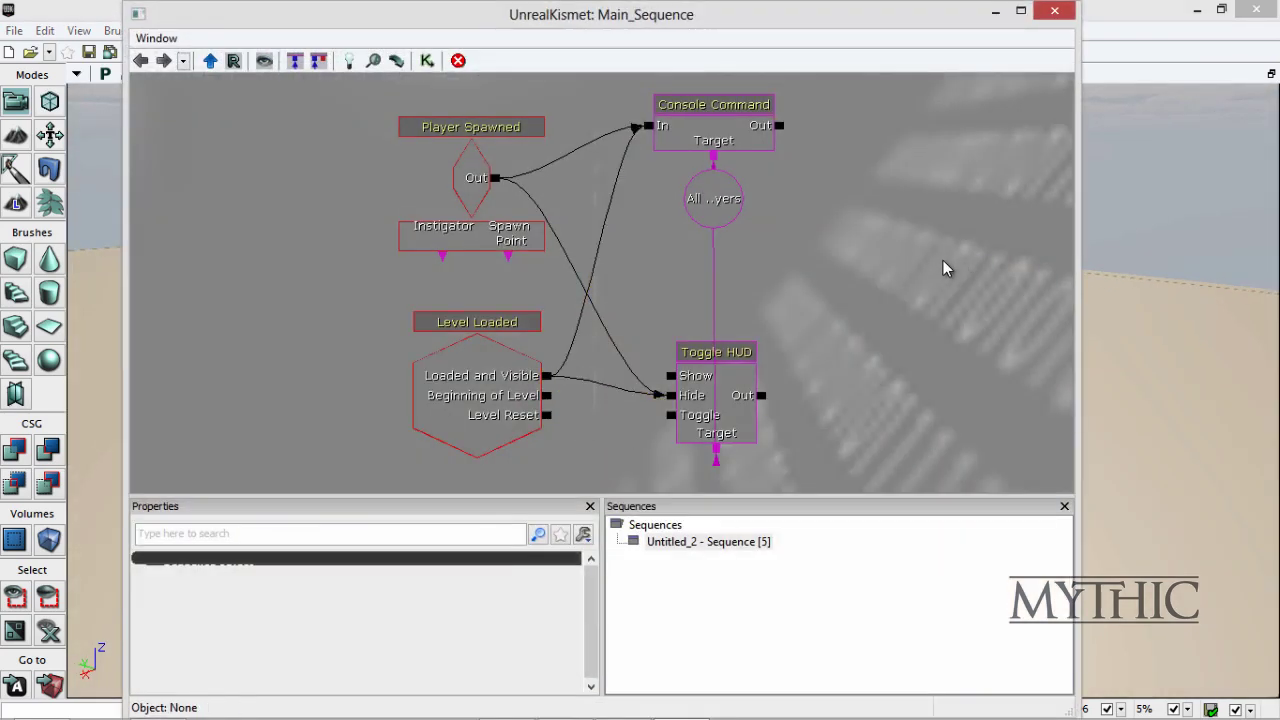
pyautogui.moveTo(942, 267); pyautogui.dragTo(906, 256)
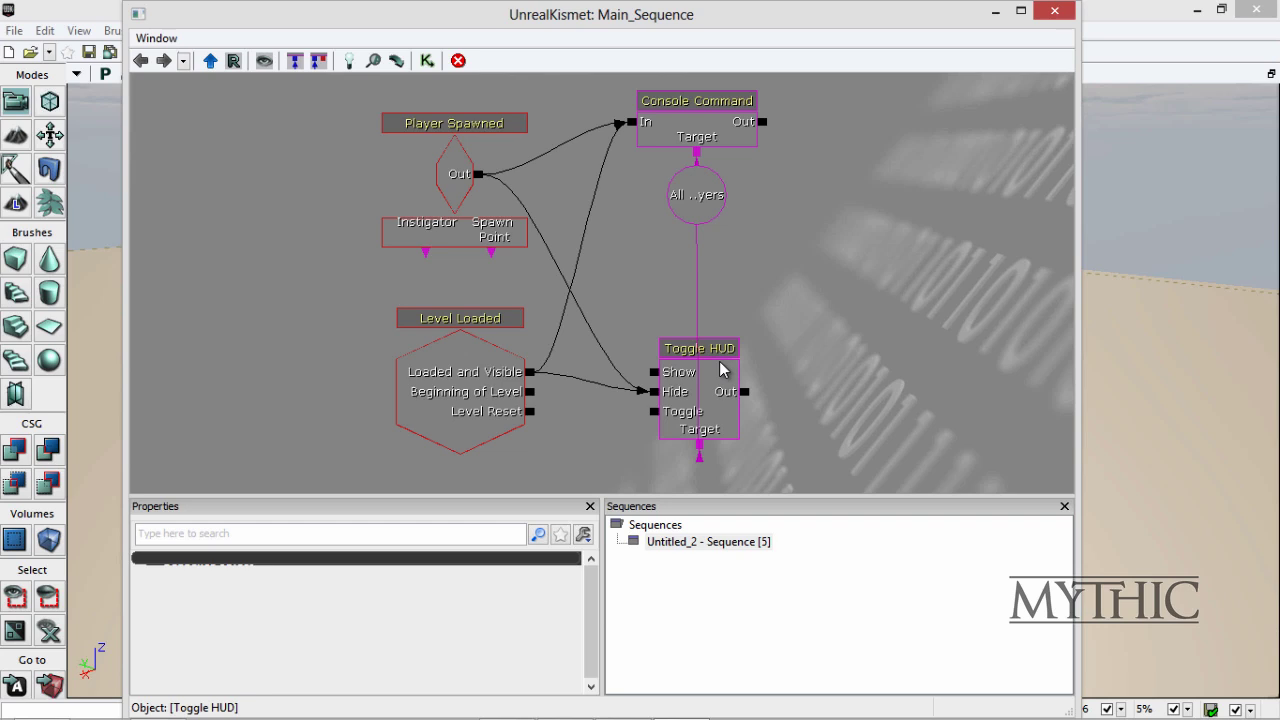
pyautogui.click(860, 246)
pyautogui.moveTo(860, 246); pyautogui.dragTo(1040, 421)
pyautogui.moveTo(579, 170); pyautogui.dragTo(670, 318)
pyautogui.rightClick(616, 200)
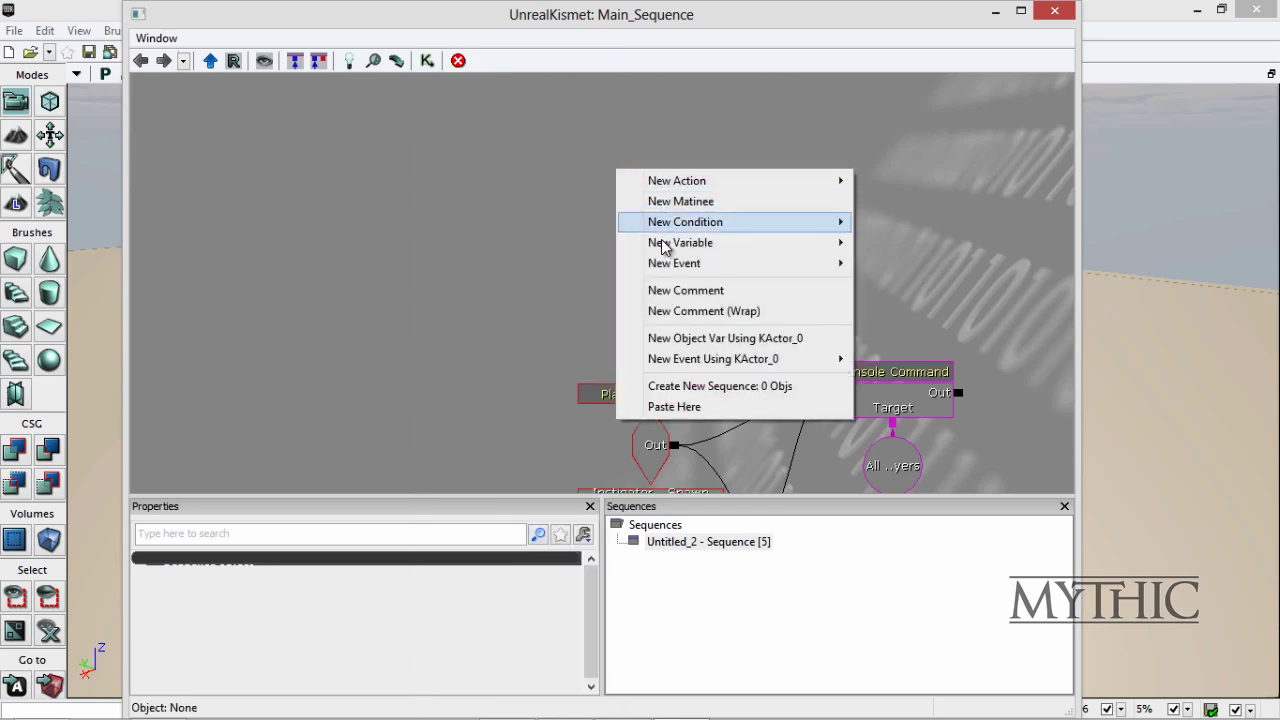
pyautogui.moveTo(711, 181)
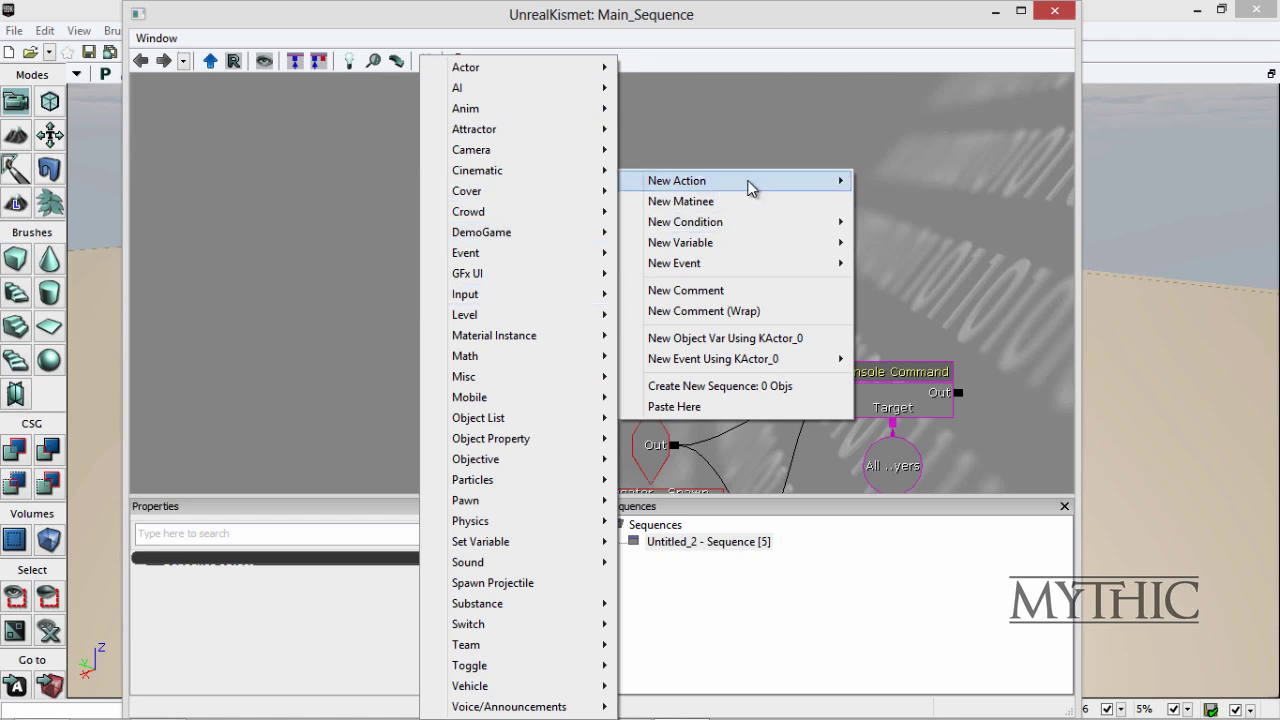
pyautogui.moveTo(903, 134); pyautogui.dragTo(617, 127)
pyautogui.rightClick(618, 98)
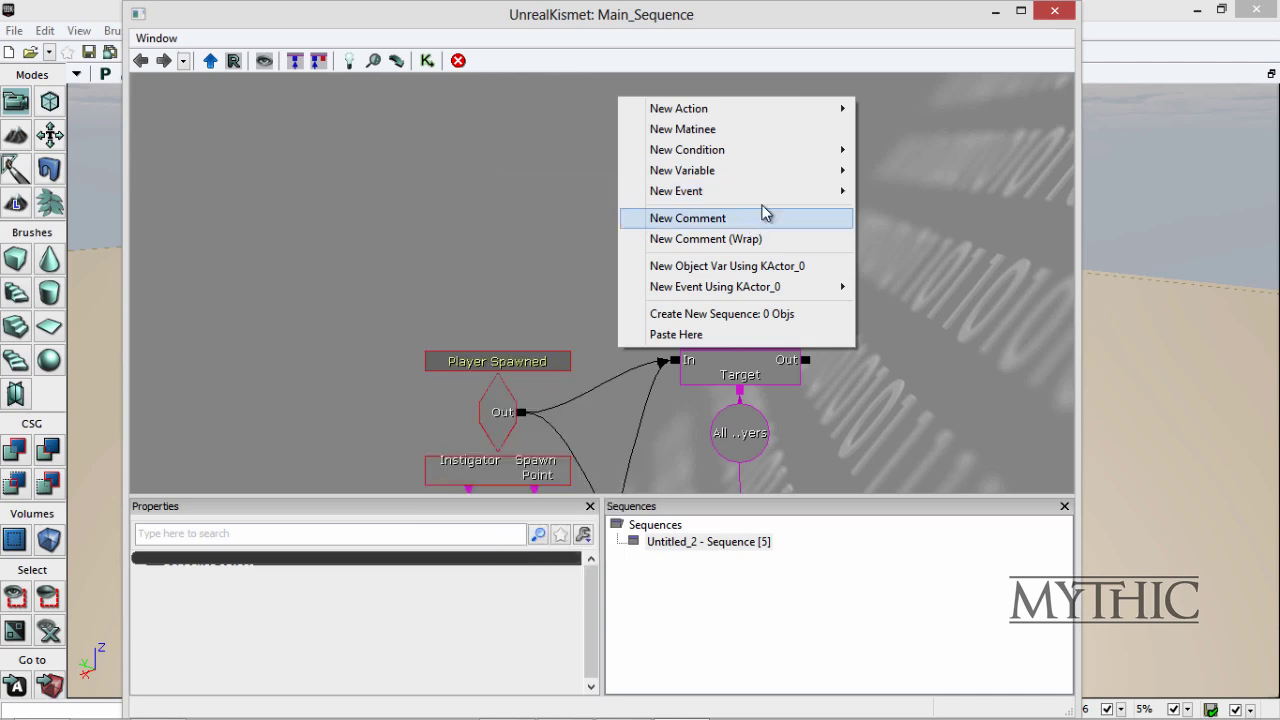
pyautogui.moveTo(733, 113)
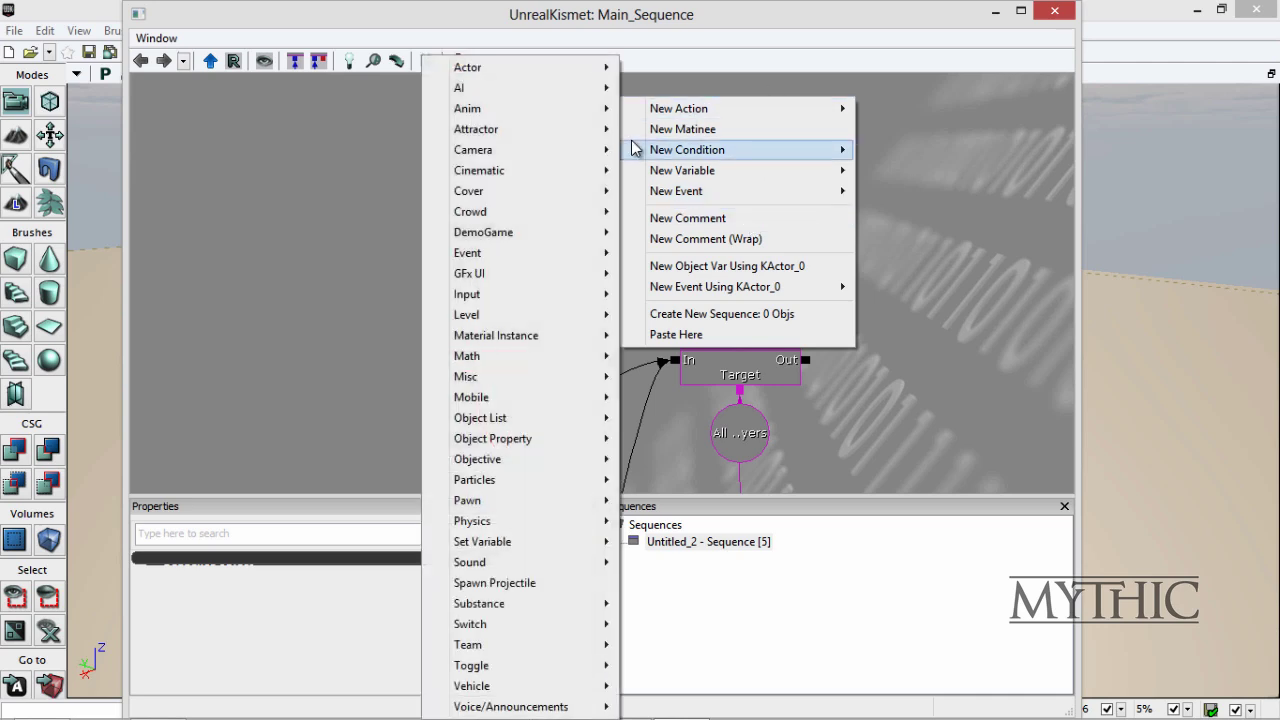
pyautogui.moveTo(450, 362)
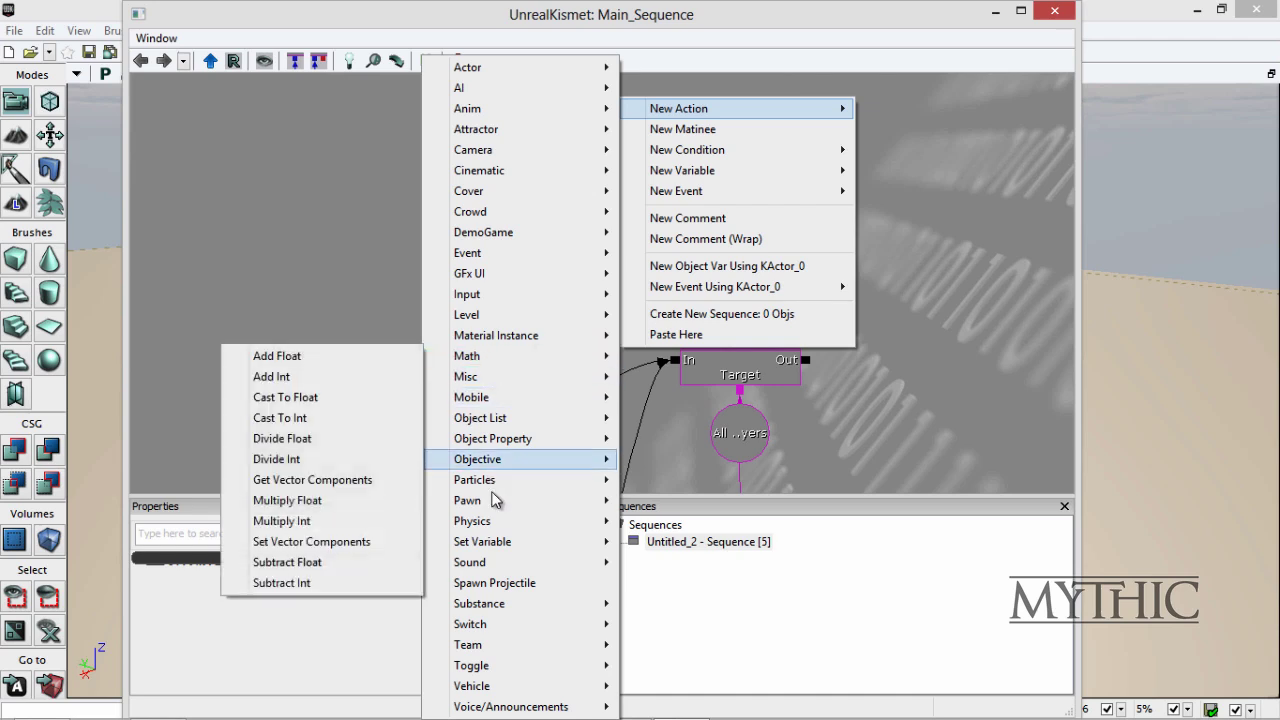
pyautogui.moveTo(489, 508)
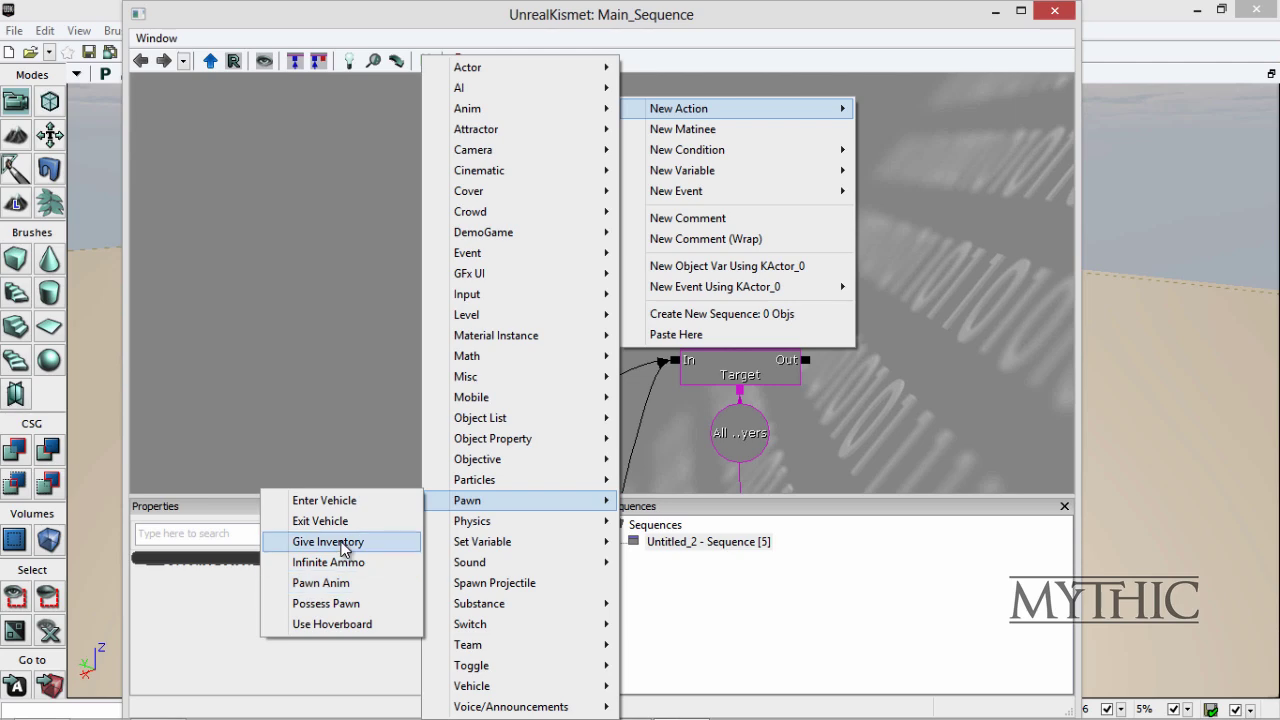
pyautogui.click(1055, 10)
pyautogui.click(1055, 10)
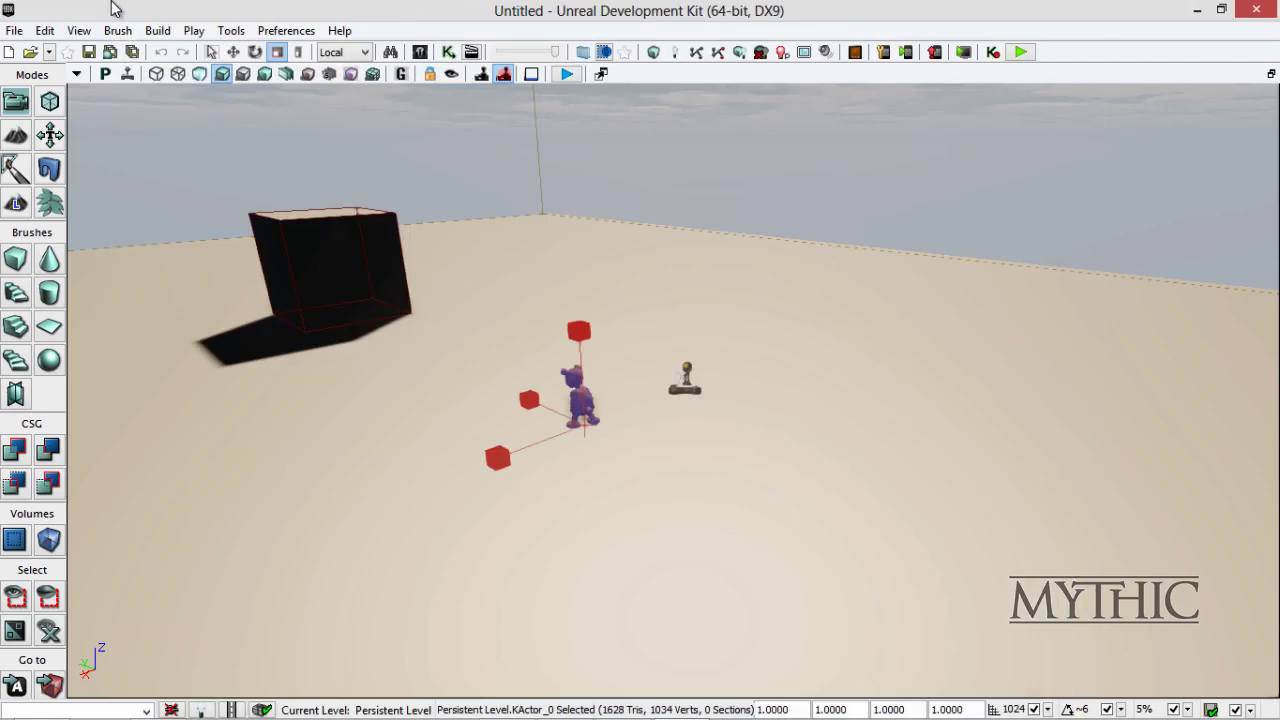
# Step: Filter the world properties by "defa" to check the No Default Inventory setting, and close the properties
pyautogui.click(79, 30)
pyautogui.click(75, 121)
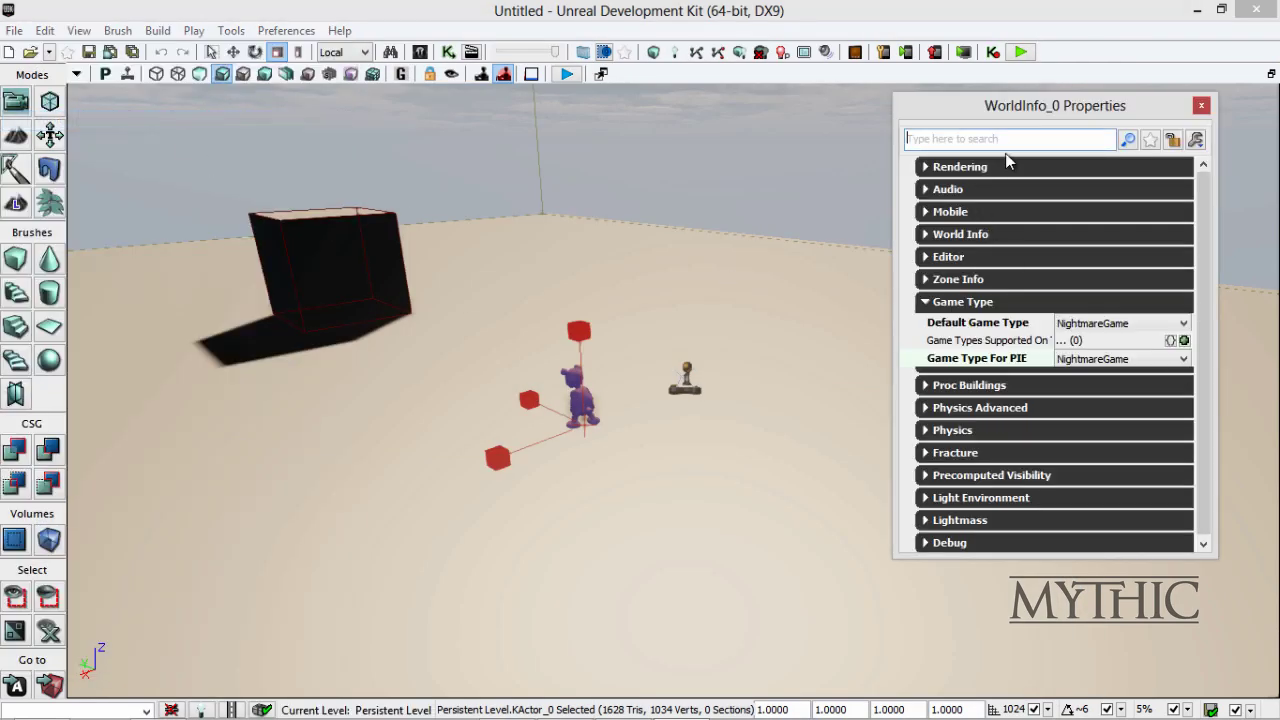
pyautogui.click(971, 142)
pyautogui.write('defa')
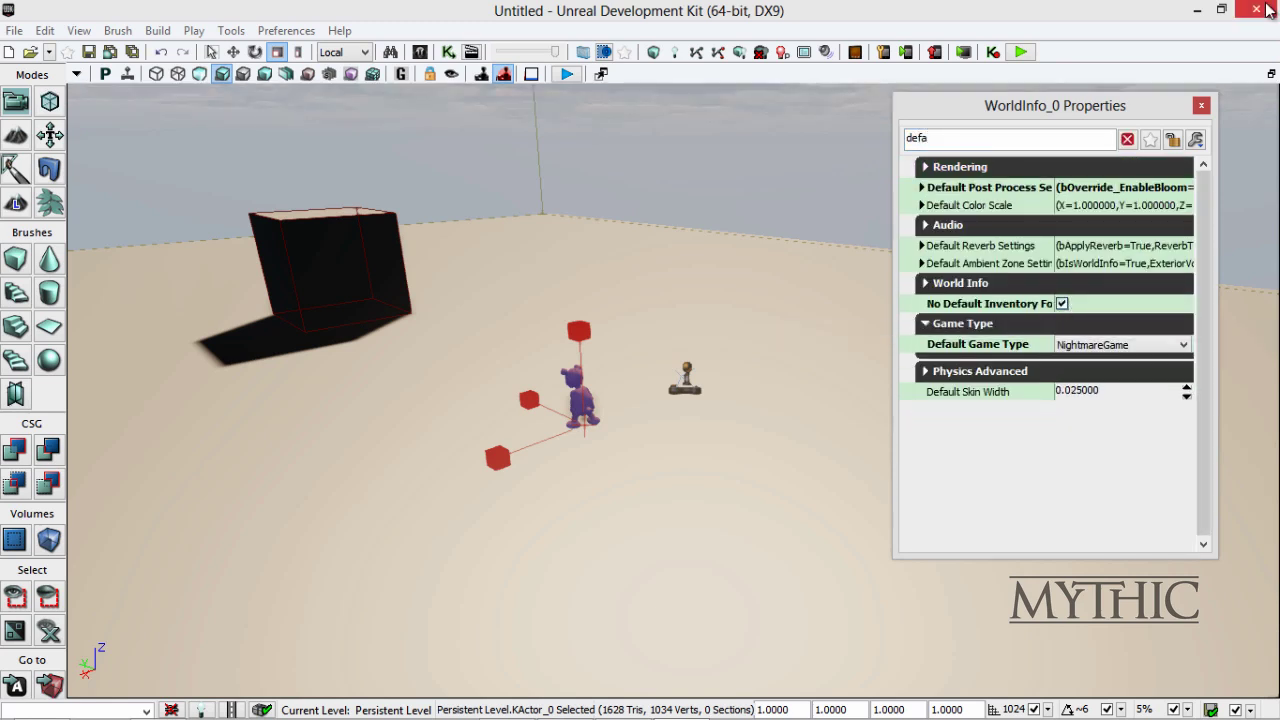
pyautogui.click(1202, 106)
pyautogui.moveTo(1086, 194); pyautogui.dragTo(964, 260, button='right')
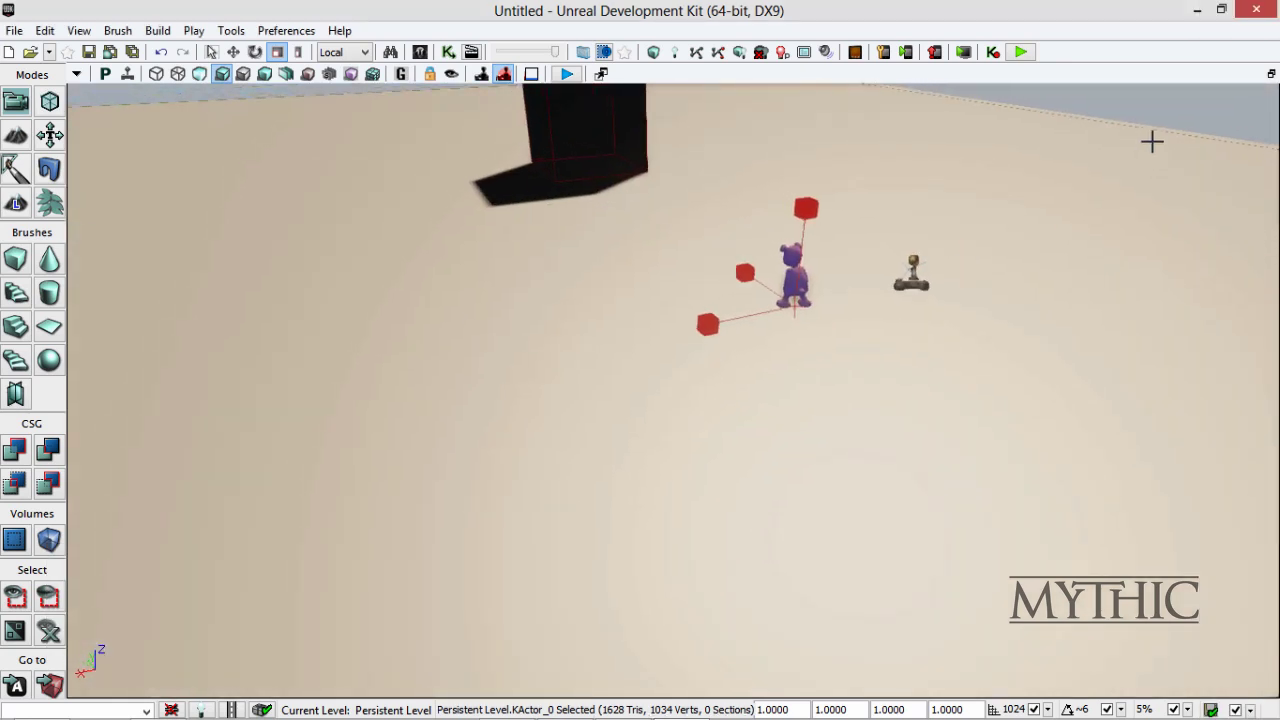
pyautogui.moveTo(886, 297); pyautogui.dragTo(937, 256, button='right')
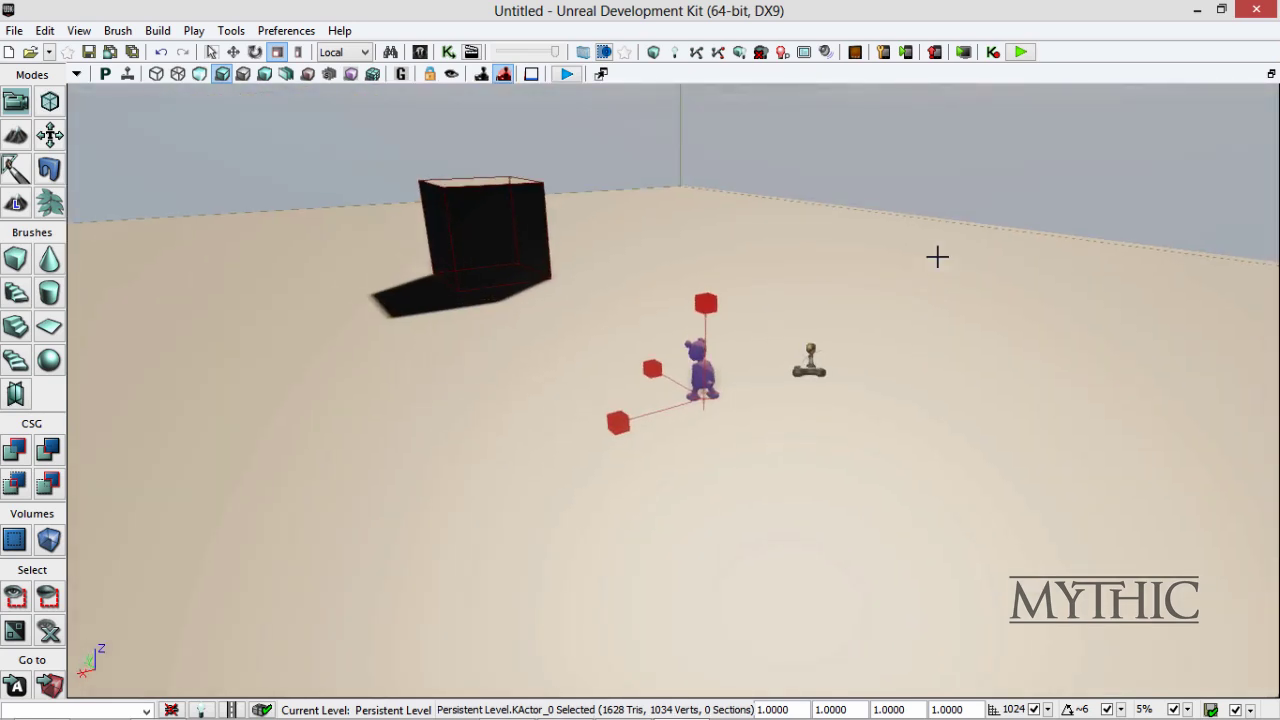
pyautogui.moveTo(894, 293); pyautogui.dragTo(934, 306, button='right')
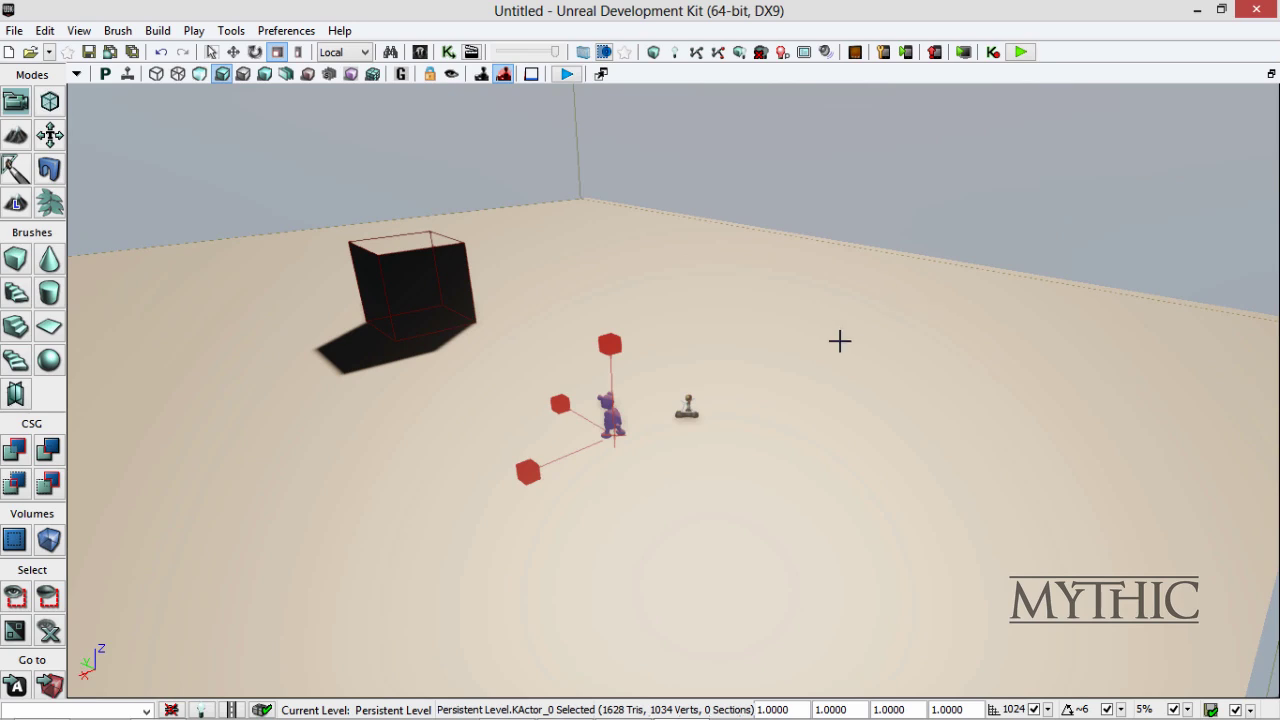
pyautogui.moveTo(878, 307); pyautogui.dragTo(827, 290, button='right')
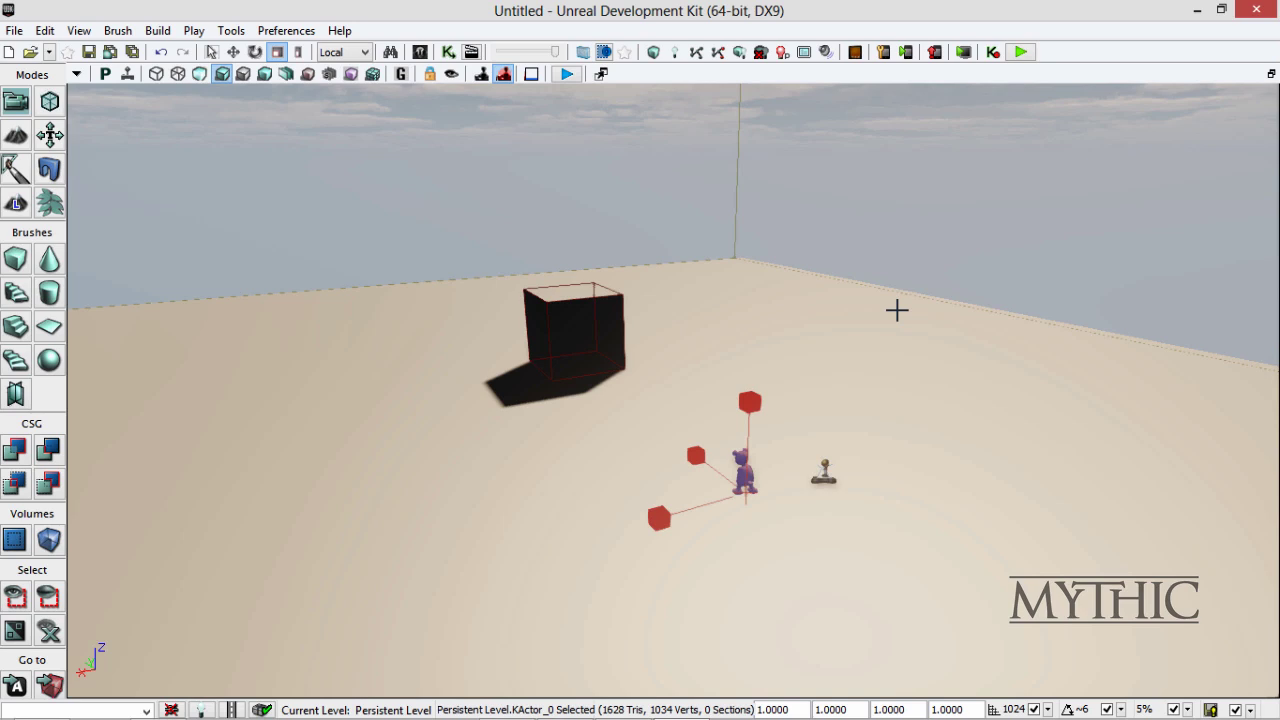
pyautogui.moveTo(692, 684)
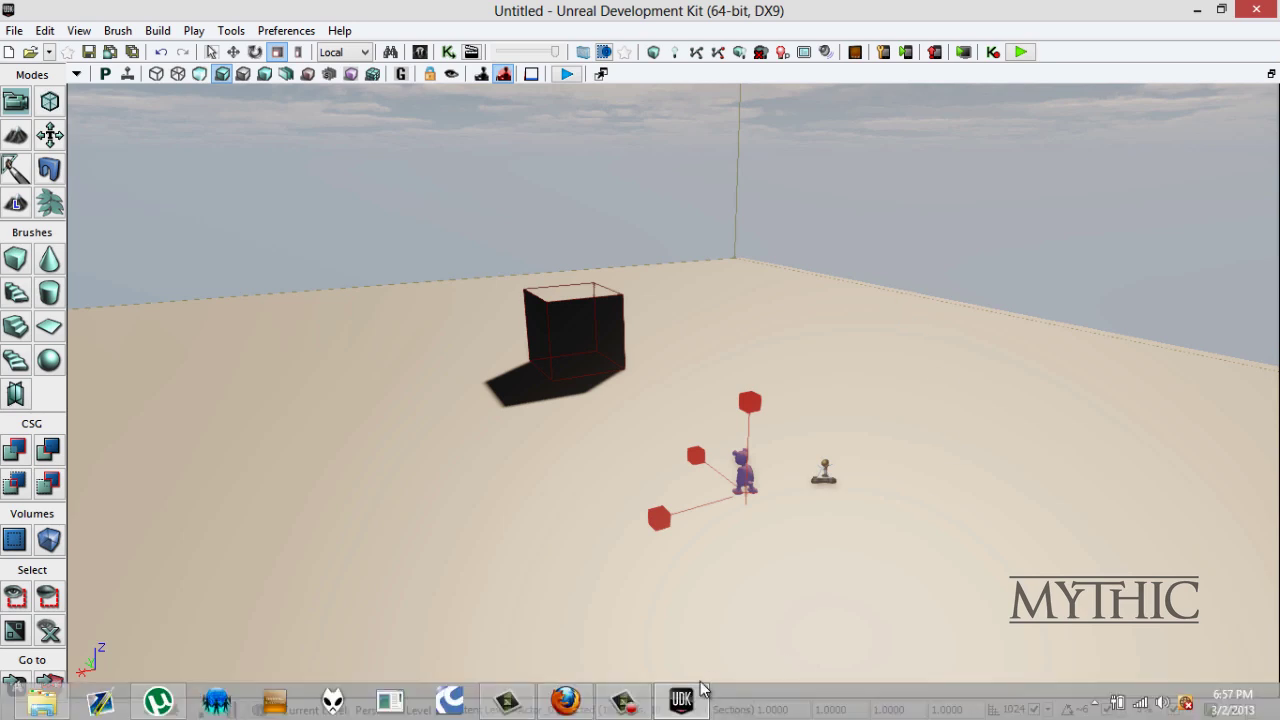
pyautogui.click(644, 706)
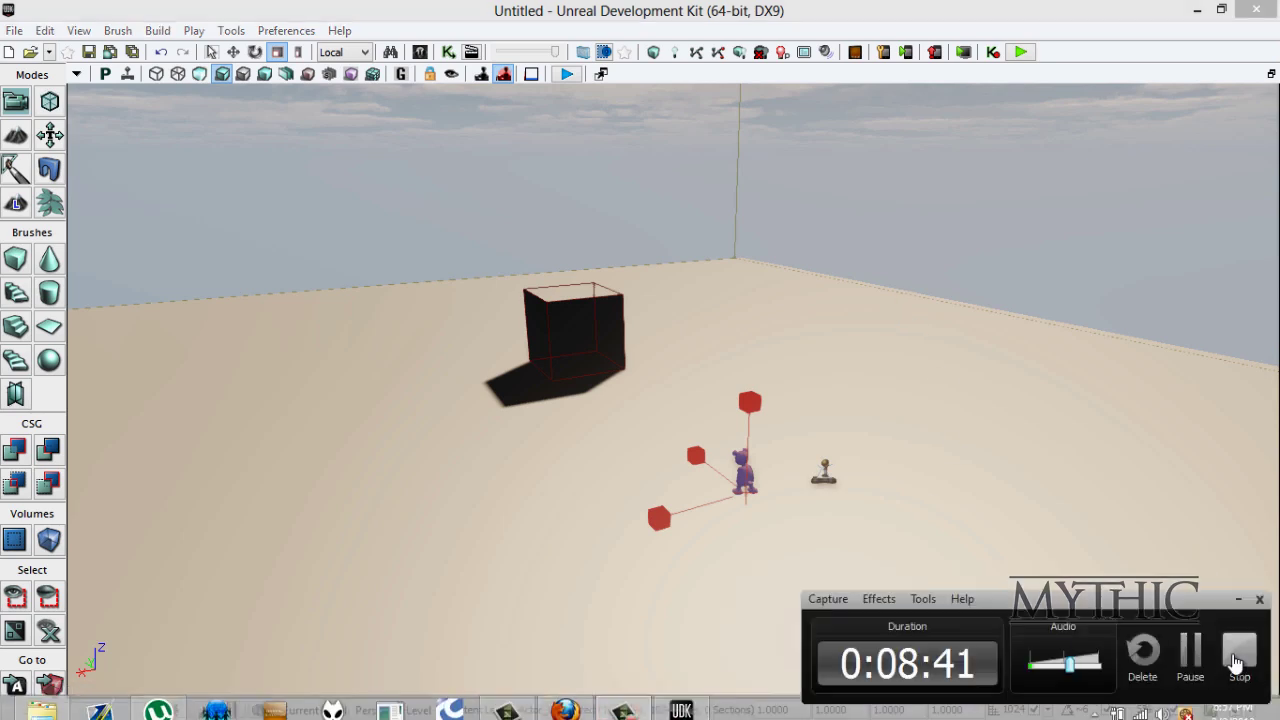